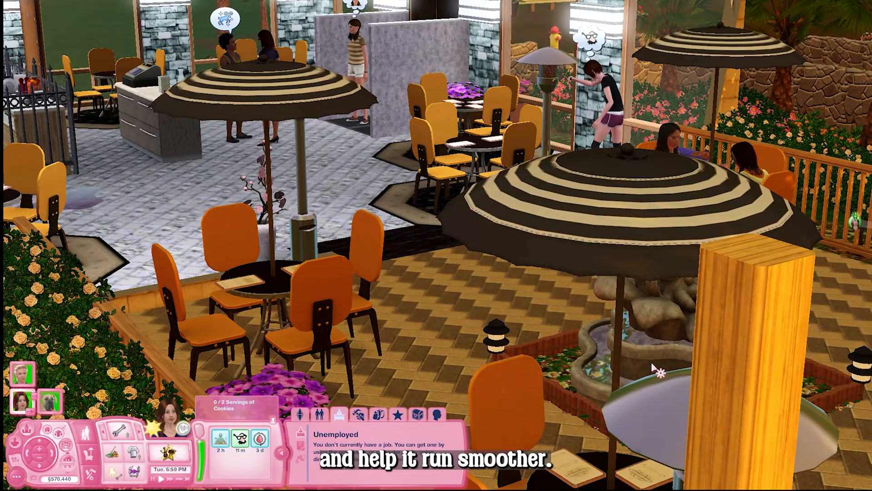
pyautogui.moveTo(683, 370)
pyautogui.mouseDown()
pyautogui.moveTo(728, 367)
pyautogui.moveTo(714, 442)
pyautogui.moveTo(691, 391)
pyautogui.moveTo(705, 335)
pyautogui.moveTo(687, 368)
pyautogui.mouseUp()
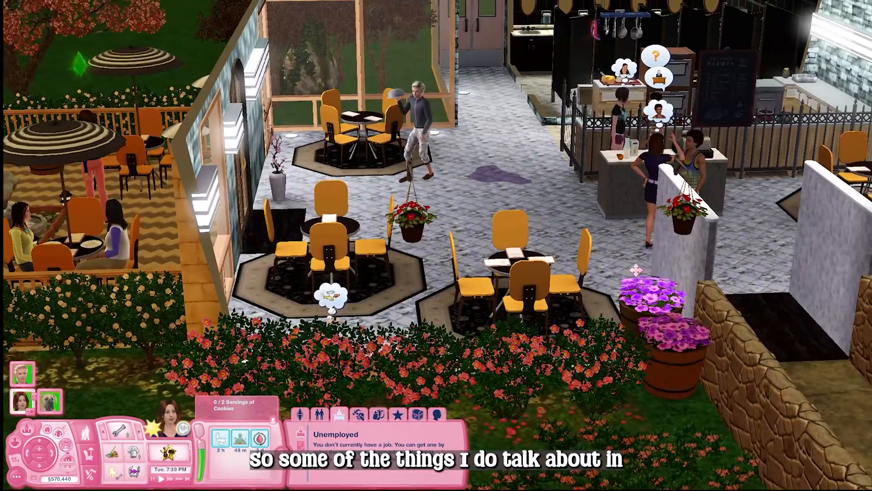
pyautogui.press('Left')
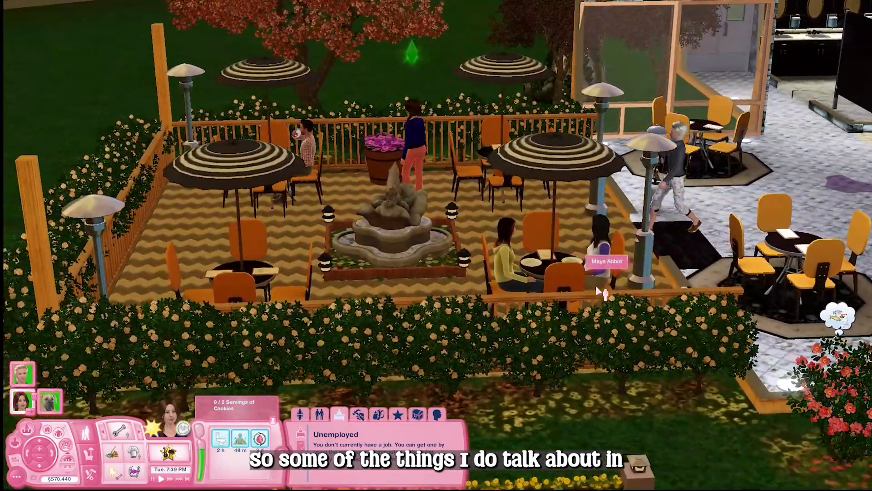
pyautogui.scroll(5, 598, 291)
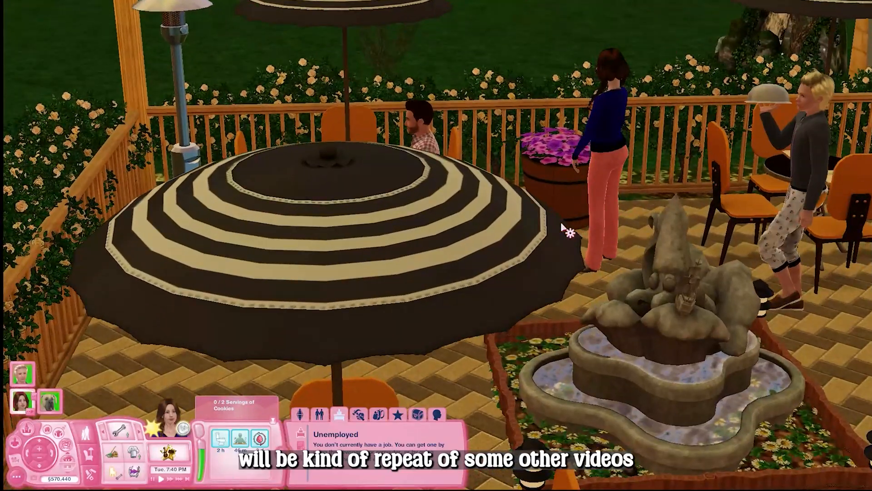
pyautogui.scroll(6, 564, 227)
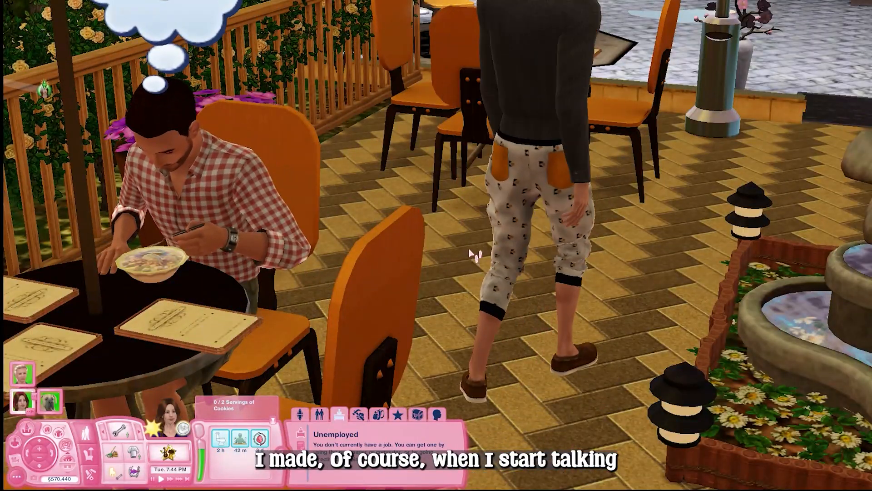
pyautogui.scroll(-5, 475, 255)
pyautogui.moveTo(481, 255); pyautogui.dragTo(535, 172)
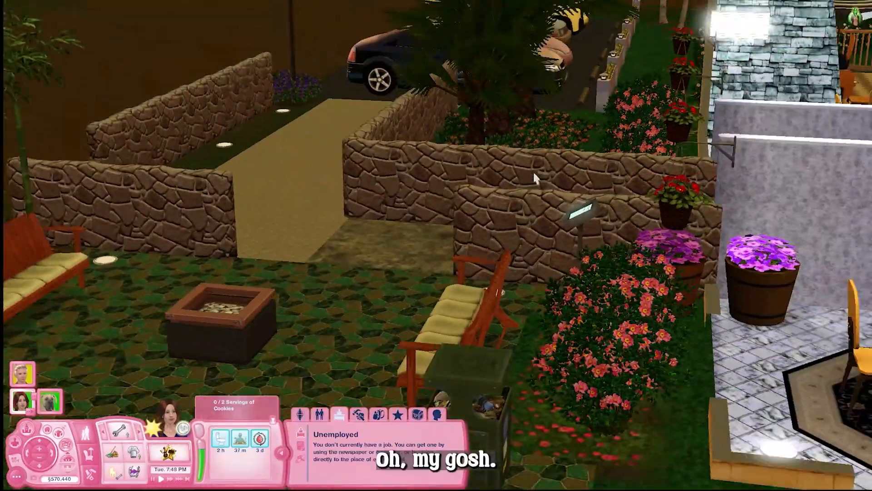
pyautogui.scroll(-5, 535, 179)
pyautogui.press('d')
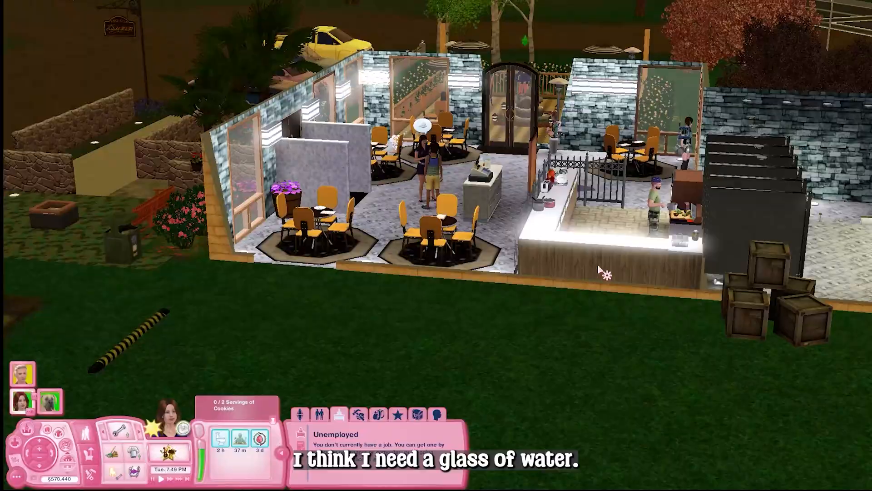
# Save the game under the name Hidden Springs Bistro1
pyautogui.hotkey('ctrl', 's')
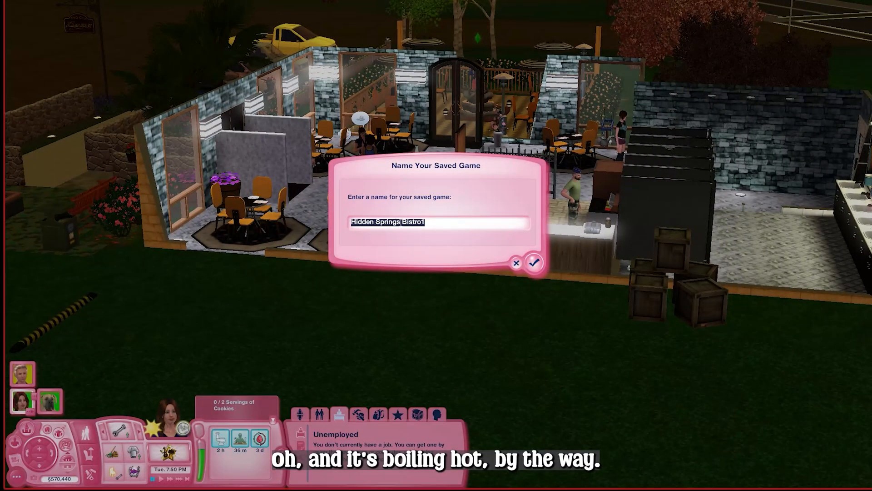
pyautogui.click(535, 267)
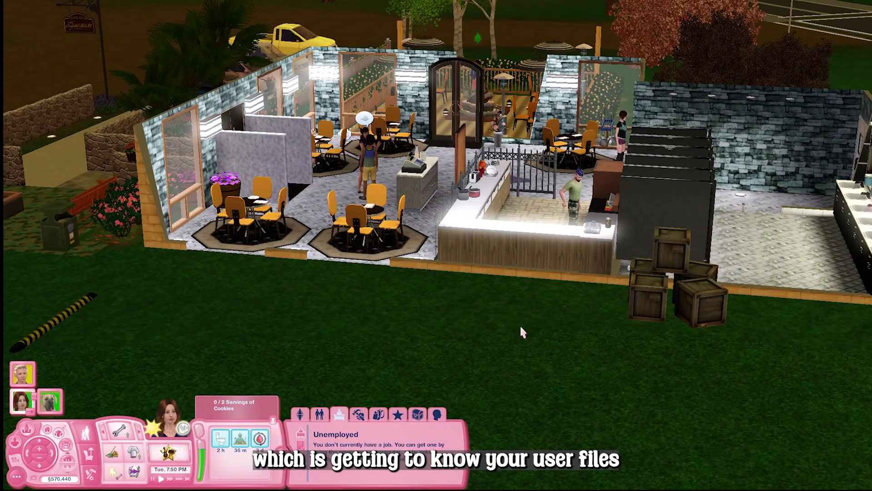
pyautogui.moveTo(447, 319); pyautogui.dragTo(363, 301)
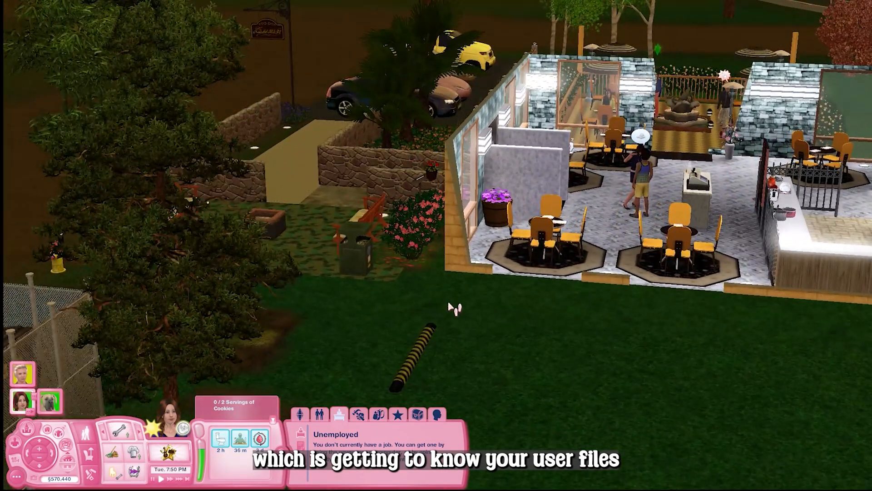
pyautogui.moveTo(593, 319); pyautogui.dragTo(618, 317)
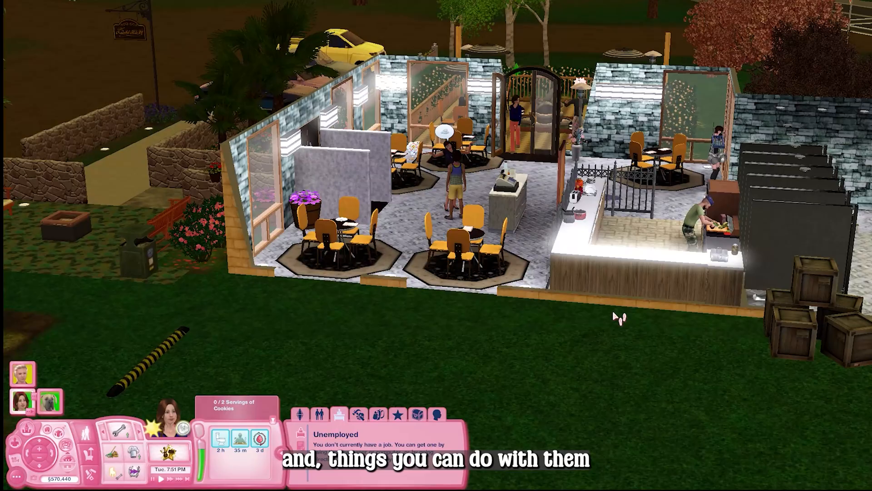
pyautogui.scroll(5, 619, 318)
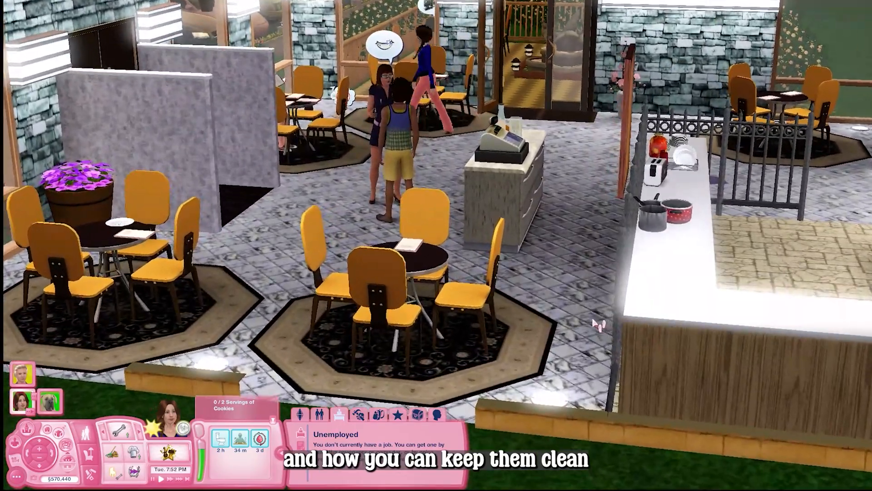
pyautogui.scroll(2, 590, 325)
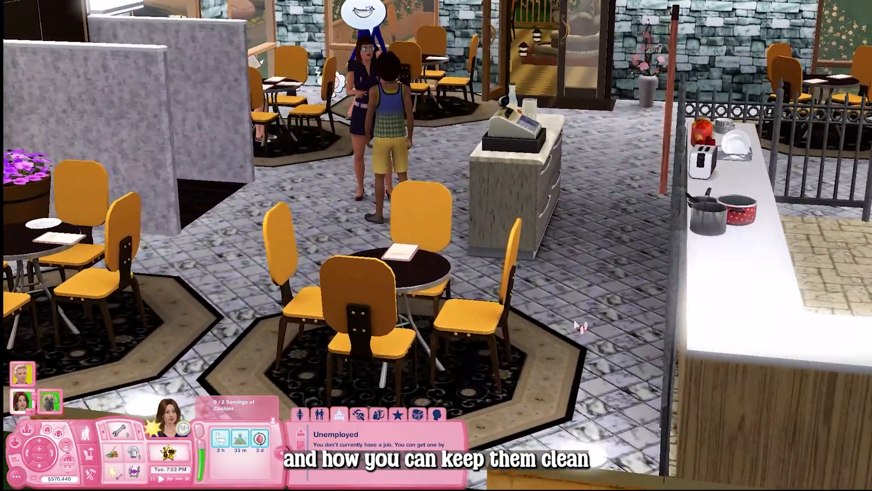
pyautogui.moveTo(581, 327); pyautogui.dragTo(546, 261)
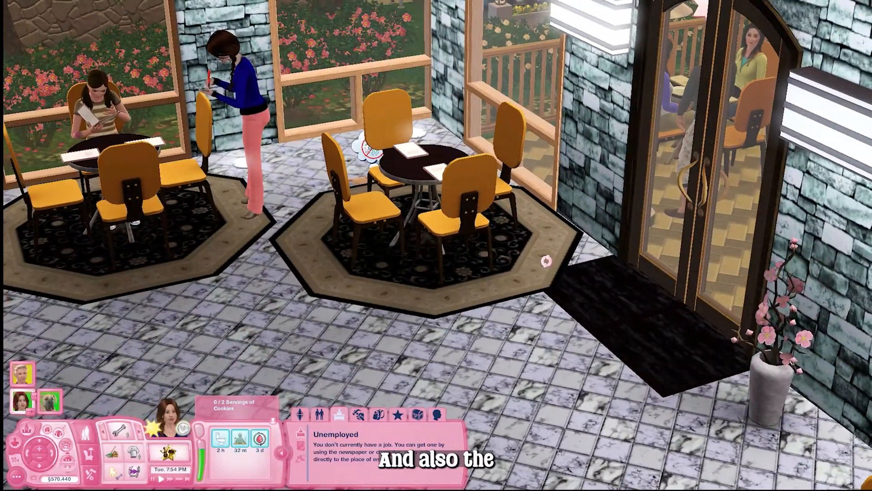
pyautogui.moveTo(509, 288); pyautogui.dragTo(476, 308)
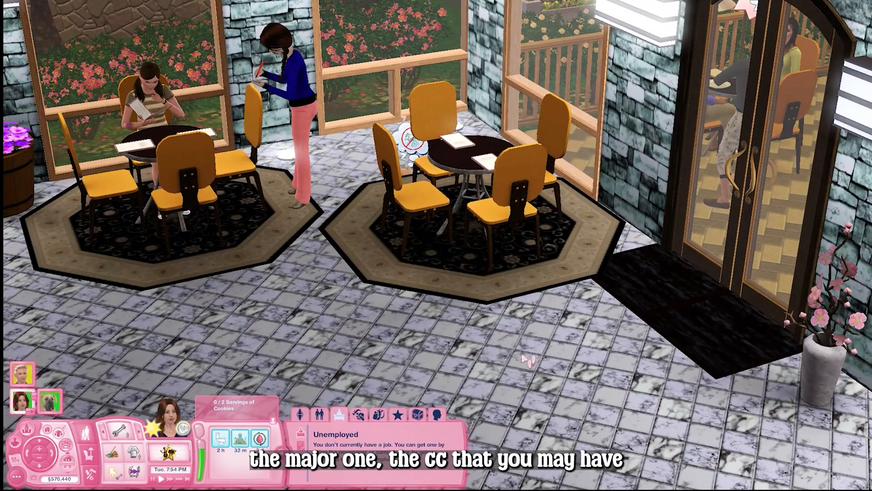
pyautogui.moveTo(523, 359); pyautogui.dragTo(536, 394)
pyautogui.scroll(-5, 541, 398)
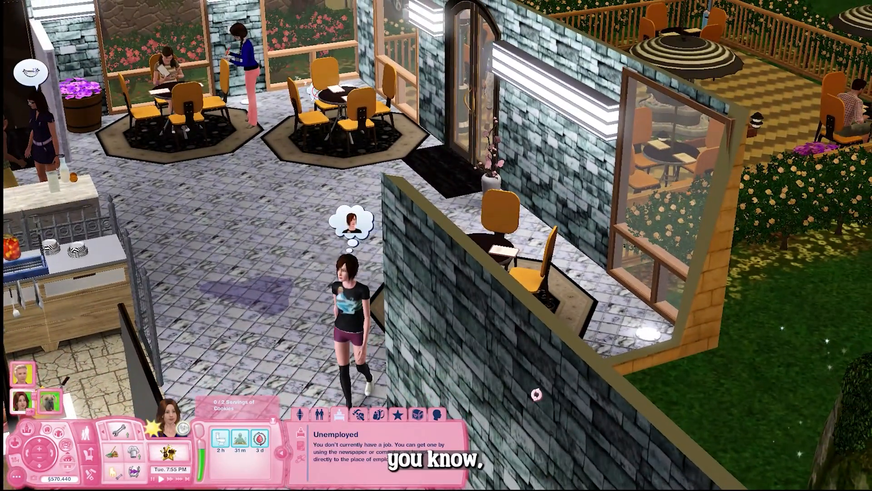
pyautogui.scroll(-8, 536, 391)
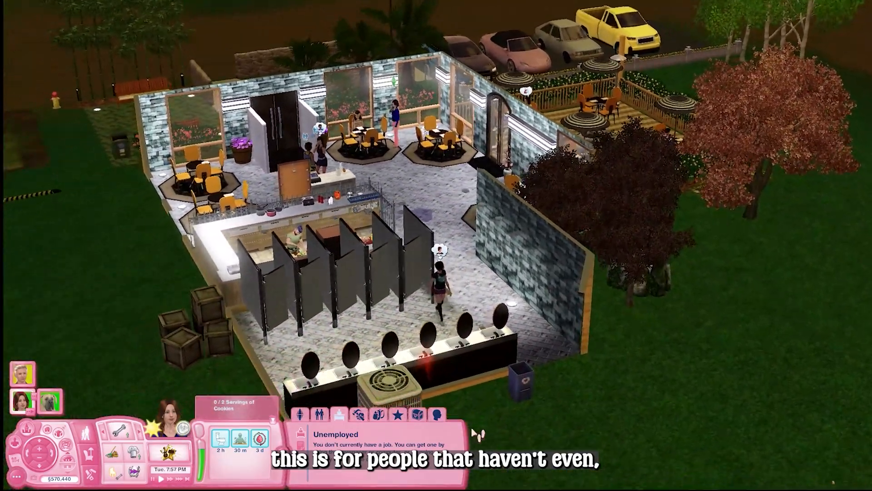
pyautogui.moveTo(465, 386); pyautogui.dragTo(468, 388)
pyautogui.moveTo(575, 393); pyautogui.dragTo(518, 391)
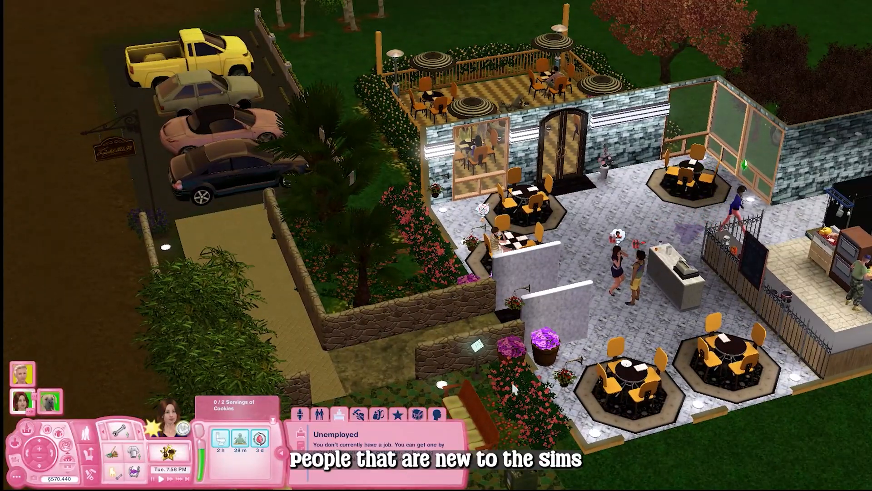
pyautogui.moveTo(475, 357); pyautogui.dragTo(561, 374)
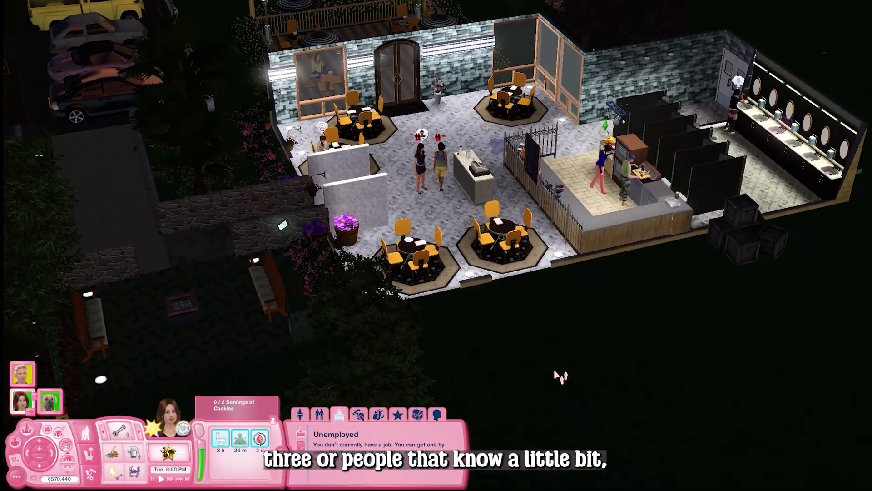
pyautogui.scroll(-3, 681, 361)
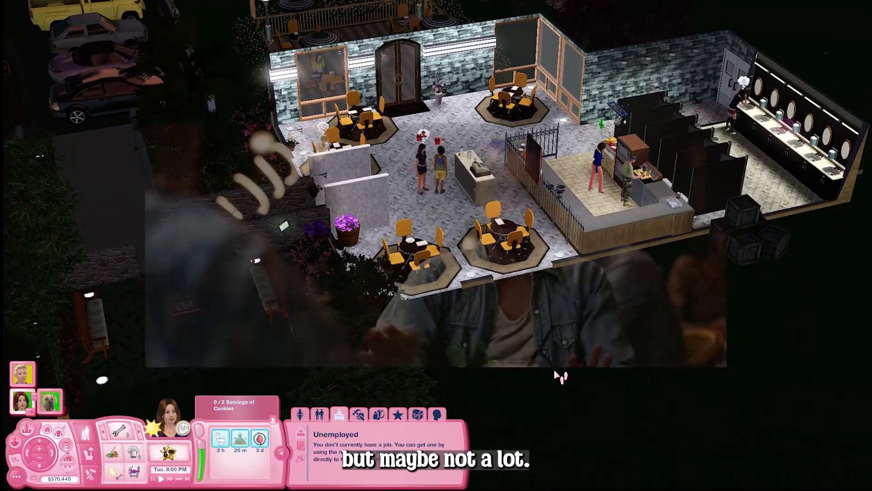
pyautogui.moveTo(555, 371); pyautogui.dragTo(591, 373)
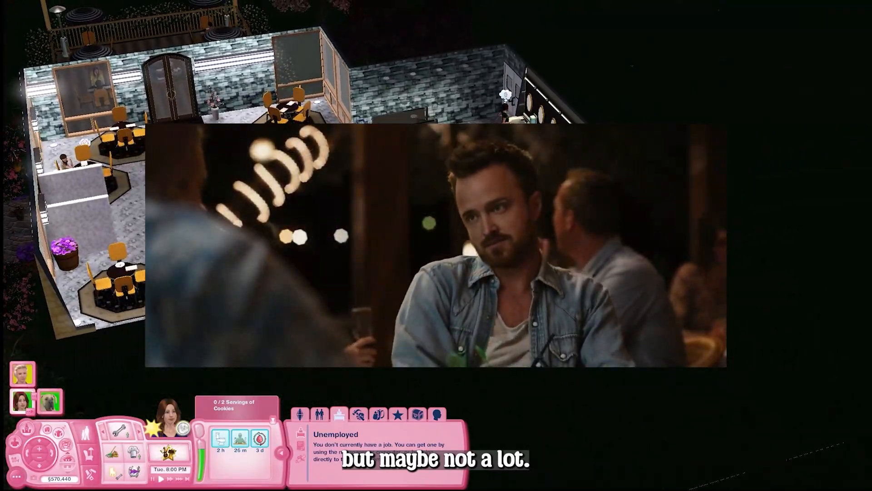
pyautogui.moveTo(691, 345); pyautogui.dragTo(692, 344)
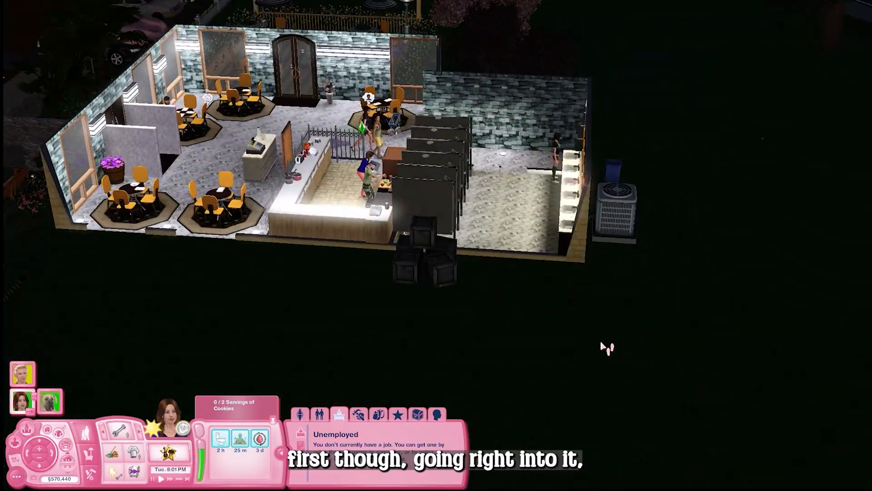
pyautogui.moveTo(422, 312); pyautogui.dragTo(409, 313)
pyautogui.moveTo(552, 312); pyautogui.dragTo(686, 307)
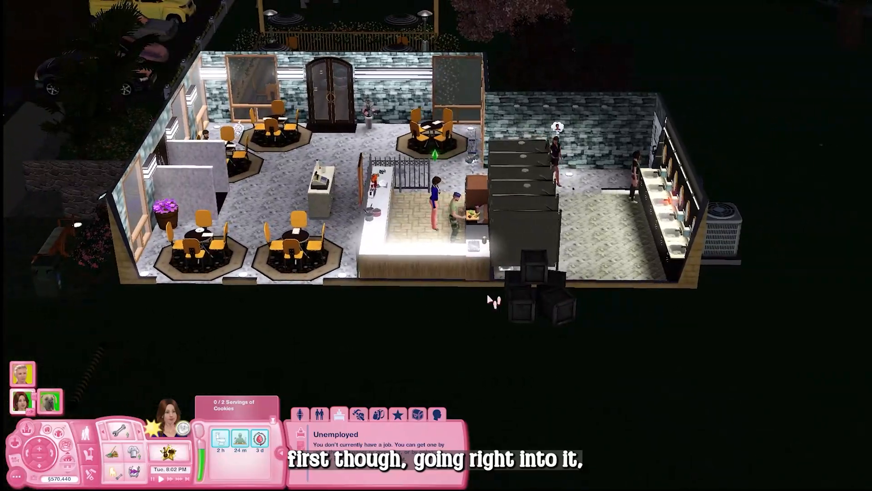
pyautogui.scroll(3, 486, 302)
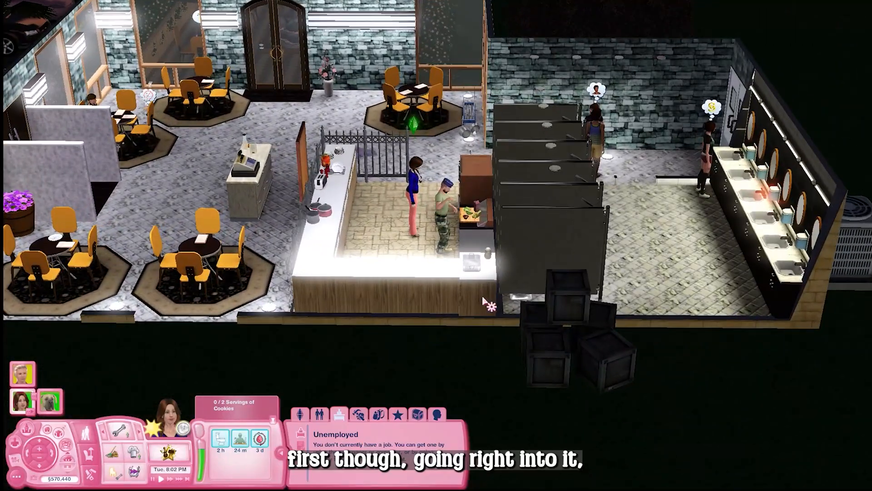
pyautogui.scroll(5, 484, 301)
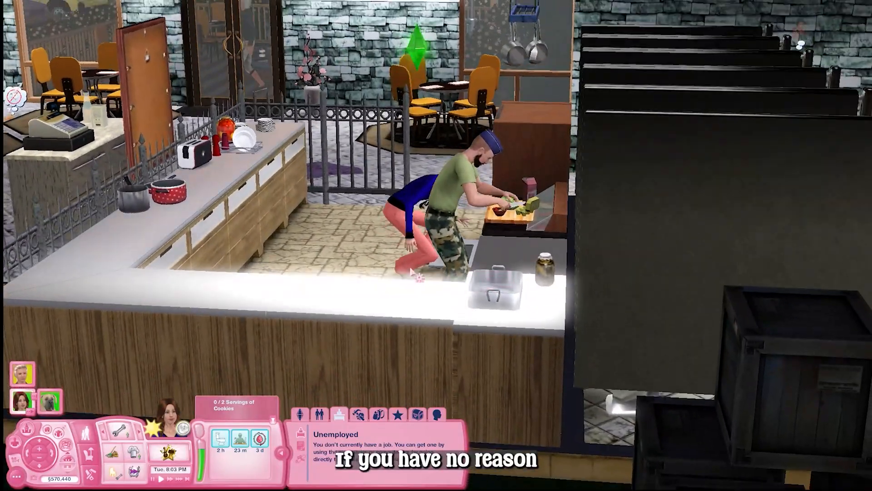
pyautogui.moveTo(411, 272); pyautogui.dragTo(633, 305)
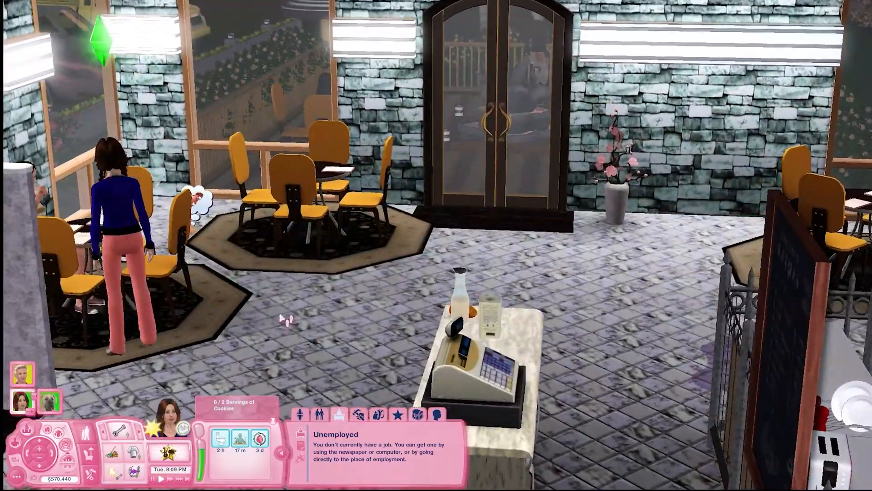
pyautogui.moveTo(284, 317); pyautogui.dragTo(333, 253)
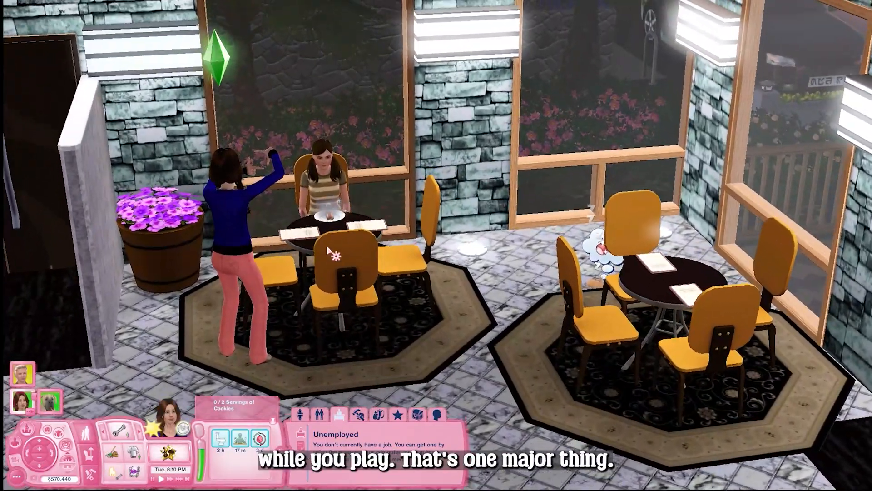
pyautogui.scroll(4, 341, 286)
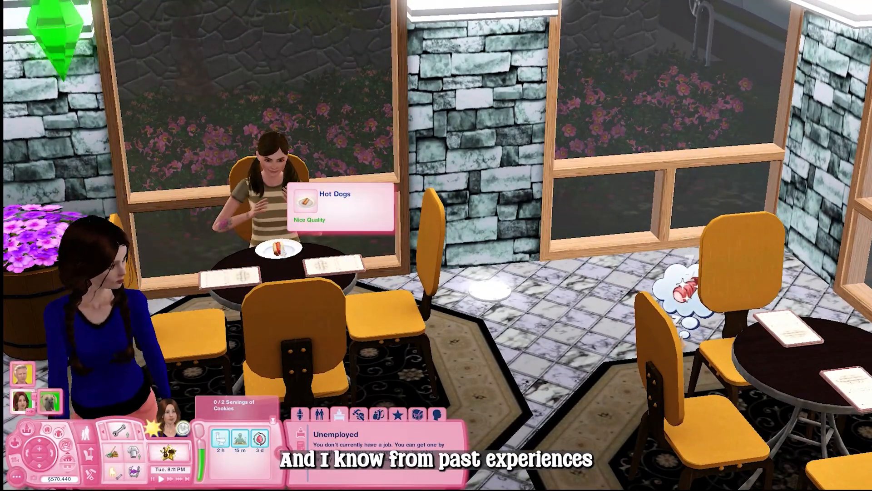
pyautogui.scroll(-4, 339, 370)
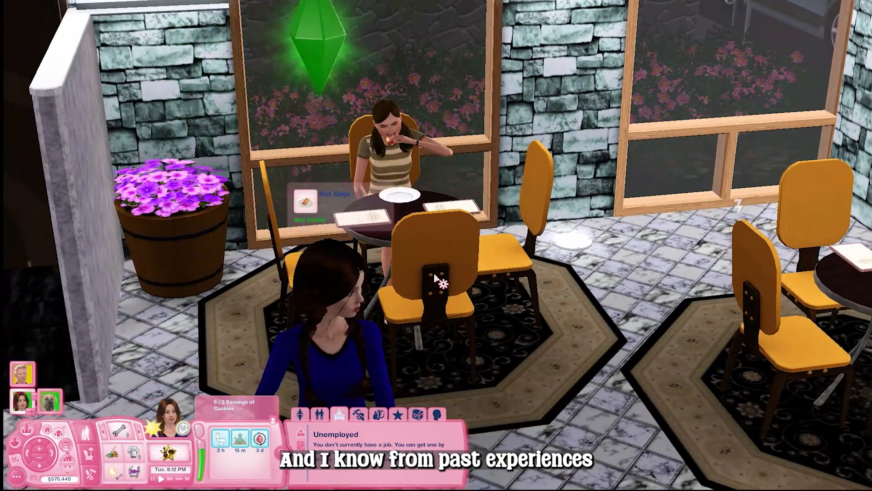
pyautogui.moveTo(500, 274); pyautogui.dragTo(604, 327)
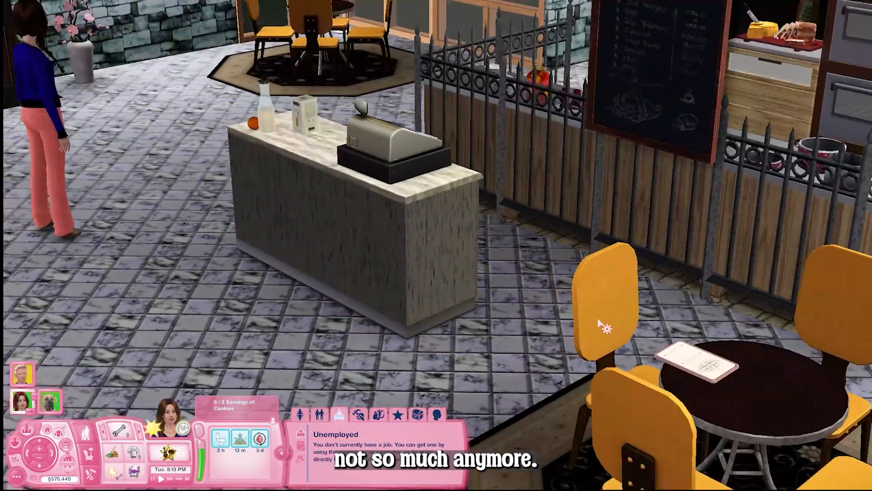
pyautogui.click(389, 150)
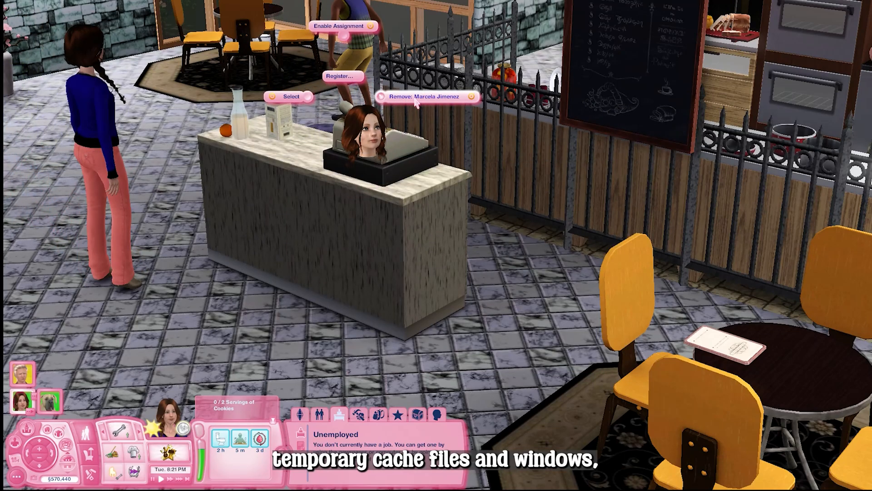
pyautogui.scroll(-4, 255, 266)
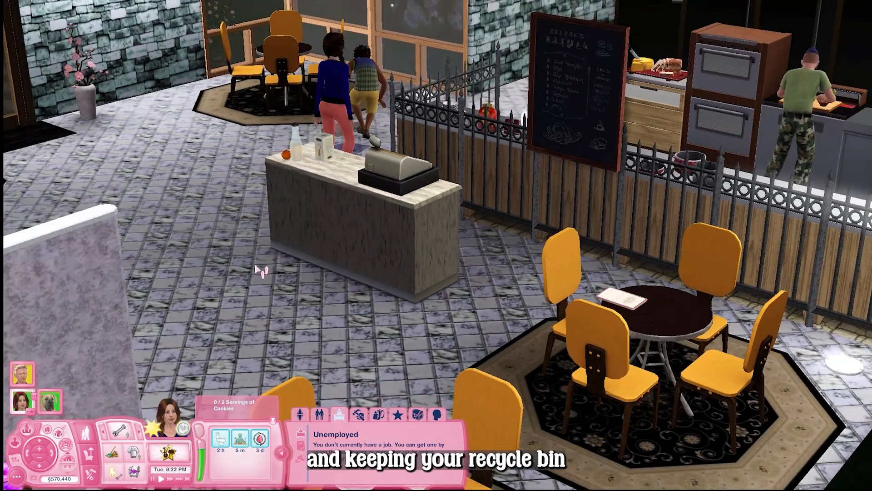
pyautogui.moveTo(261, 269); pyautogui.dragTo(431, 359)
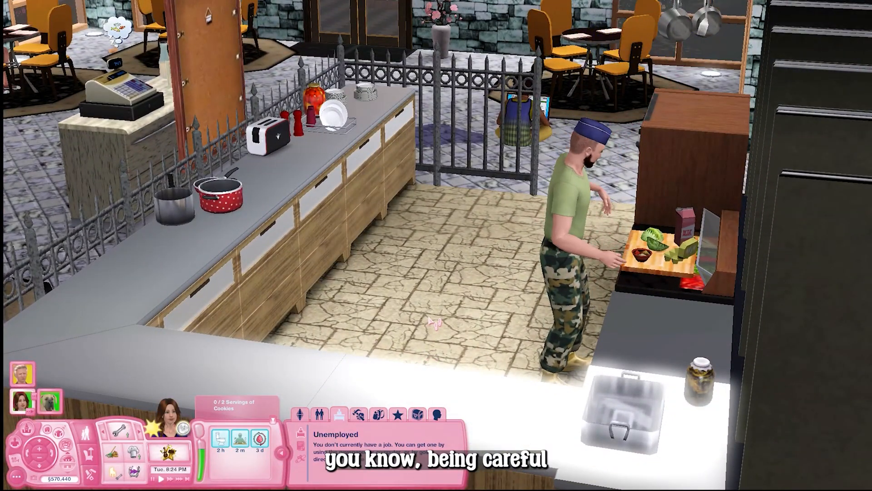
pyautogui.scroll(-6, 429, 318)
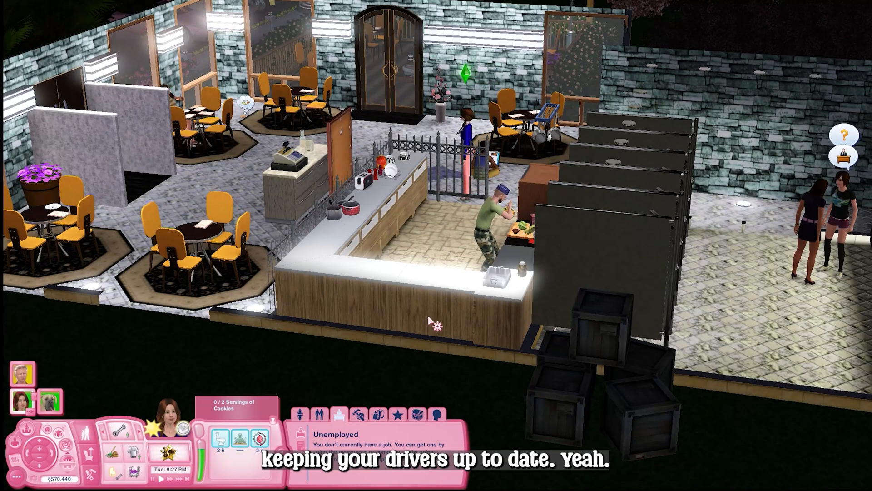
pyautogui.moveTo(429, 318); pyautogui.dragTo(531, 317)
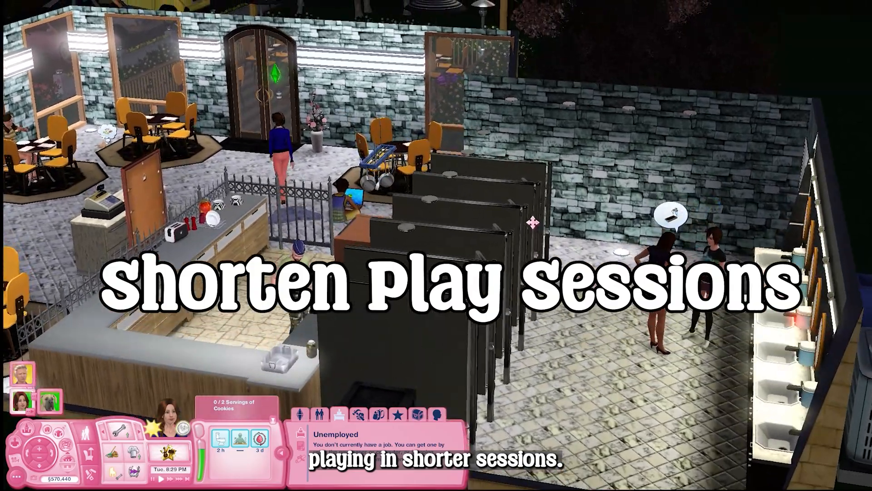
pyautogui.moveTo(533, 222); pyautogui.dragTo(489, 194)
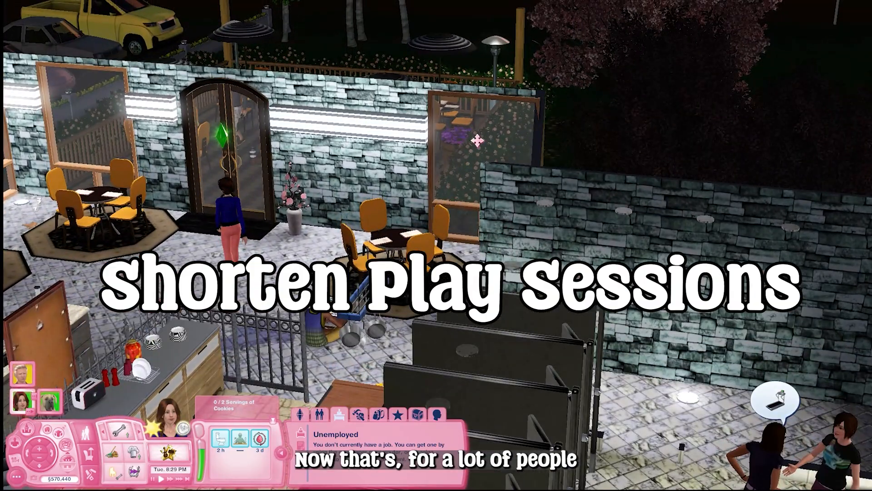
pyautogui.moveTo(477, 140); pyautogui.dragTo(397, 211)
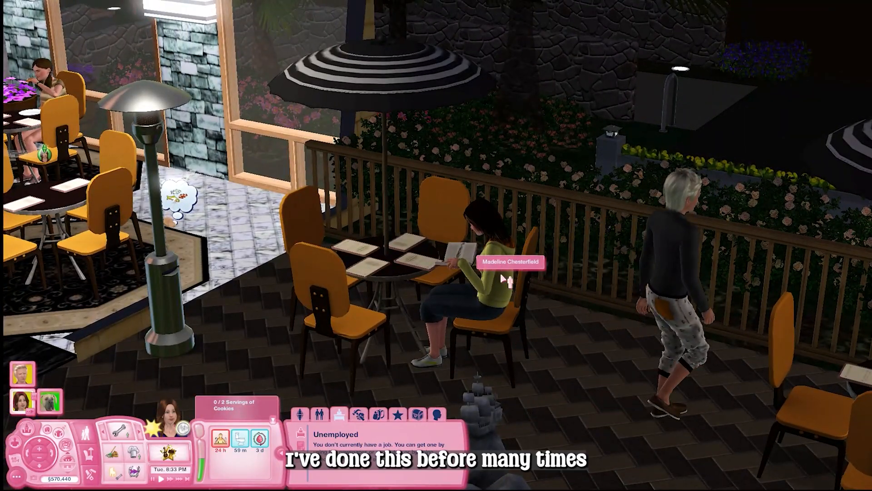
pyautogui.scroll(-5, 511, 279)
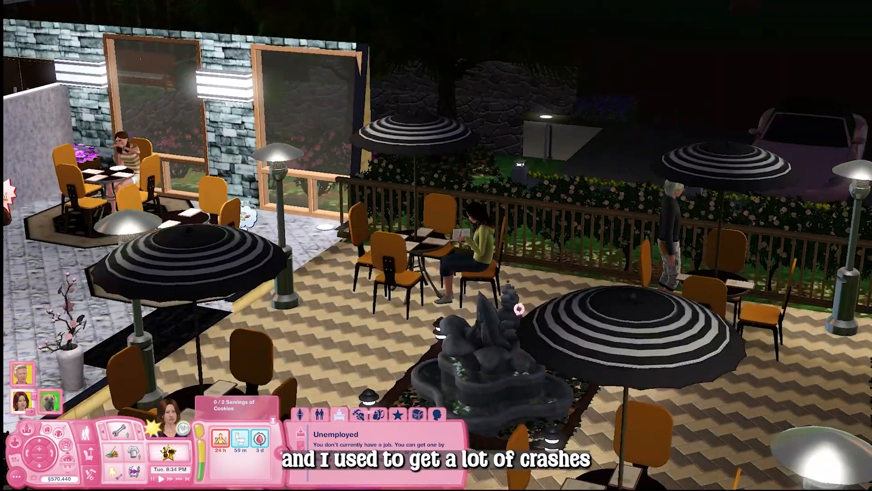
pyautogui.moveTo(519, 309); pyautogui.dragTo(519, 309)
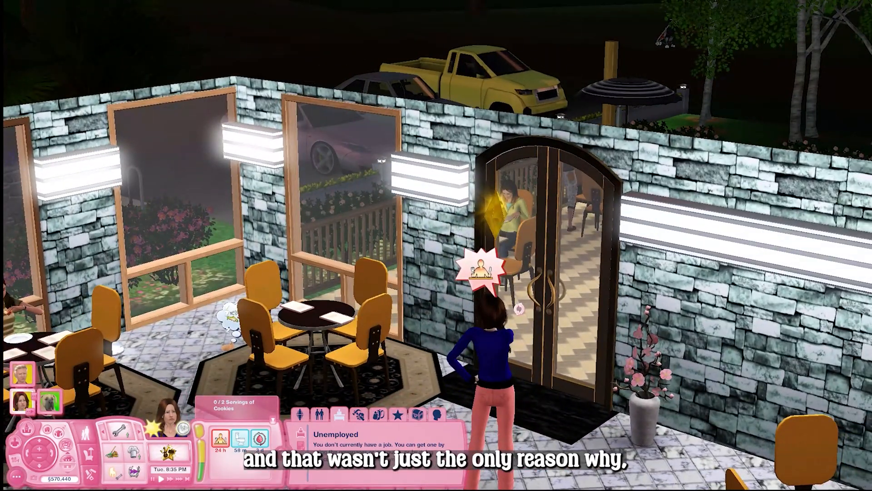
pyautogui.scroll(-5, 615, 257)
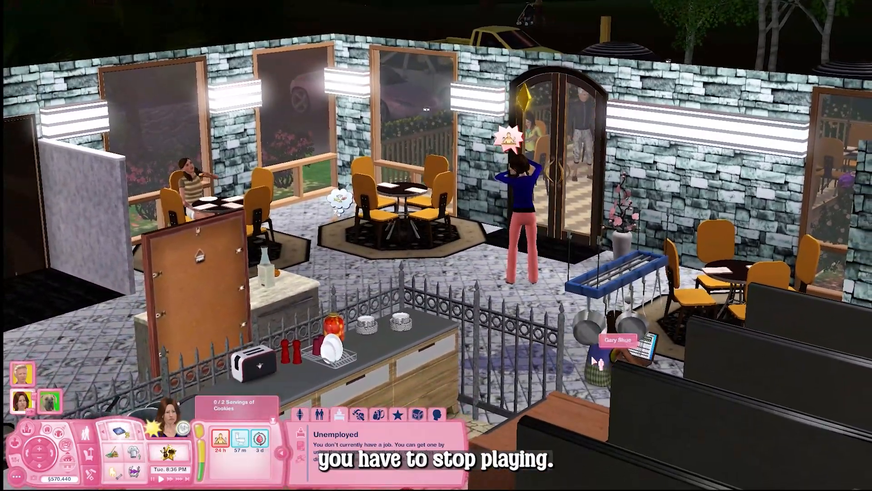
pyautogui.scroll(3, 592, 355)
pyautogui.moveTo(644, 377); pyautogui.dragTo(647, 381)
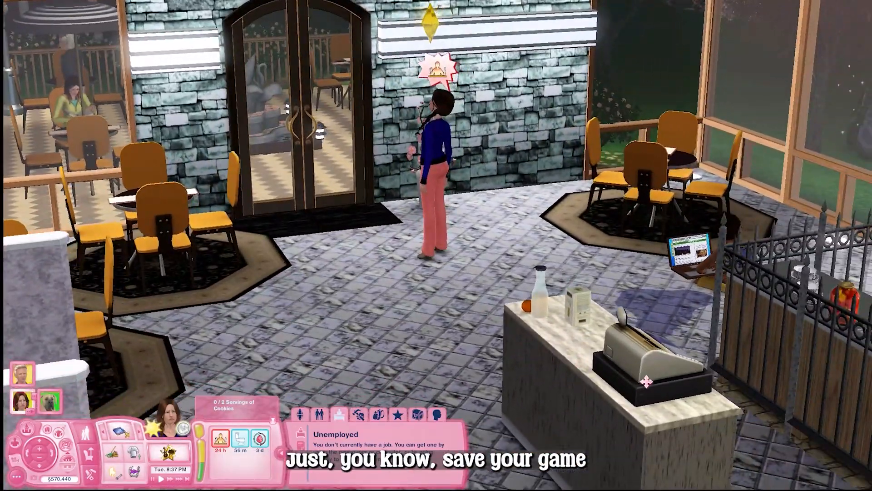
pyautogui.scroll(-3, 568, 326)
pyautogui.moveTo(578, 340)
pyautogui.mouseDown()
pyautogui.moveTo(568, 326)
pyautogui.moveTo(576, 350)
pyautogui.mouseUp()
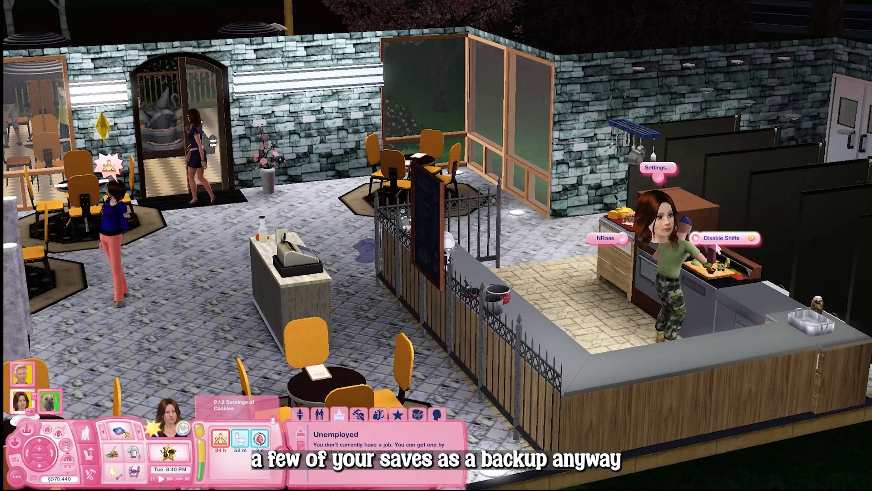
pyautogui.moveTo(646, 311); pyautogui.dragTo(400, 318)
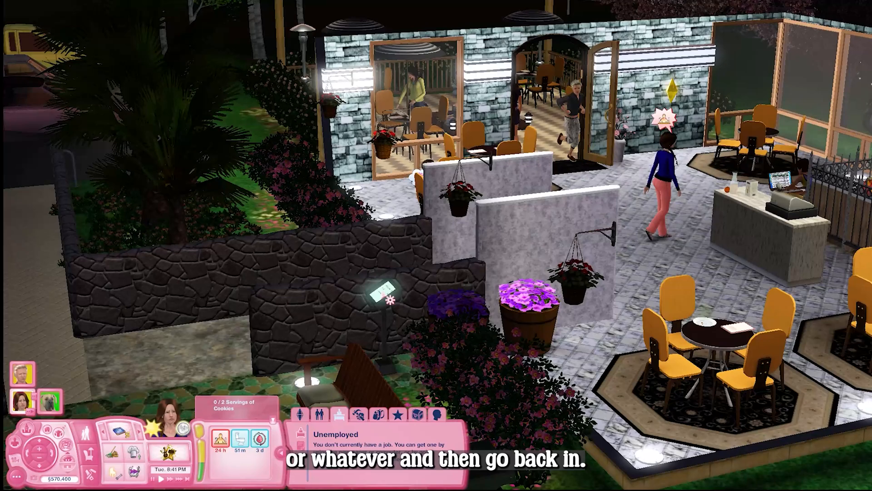
pyautogui.click(380, 291)
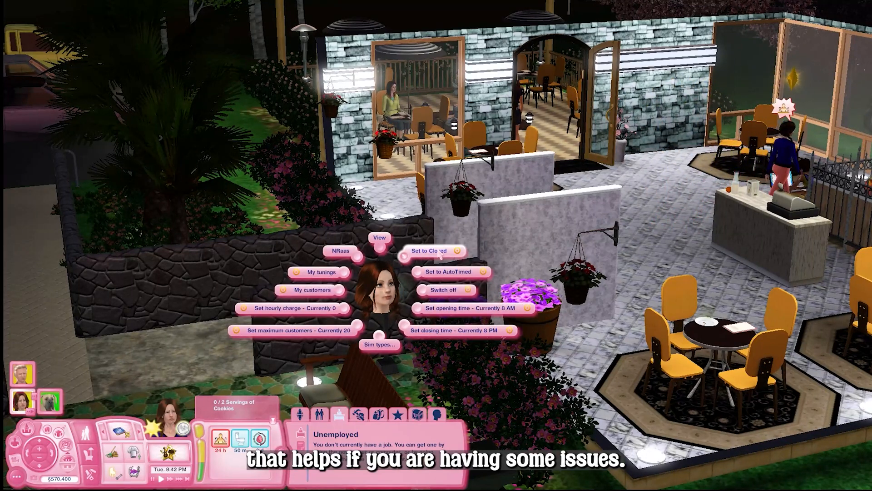
pyautogui.moveTo(331, 302); pyautogui.dragTo(590, 442)
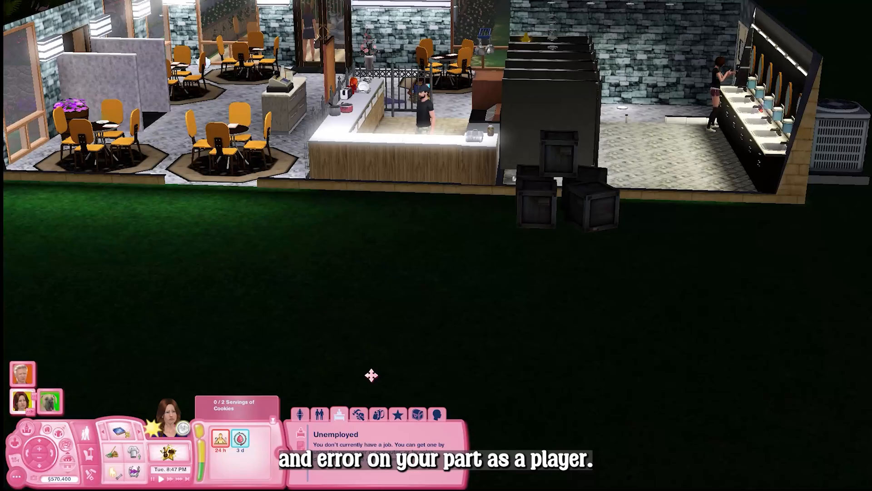
pyautogui.scroll(6, 555, 255)
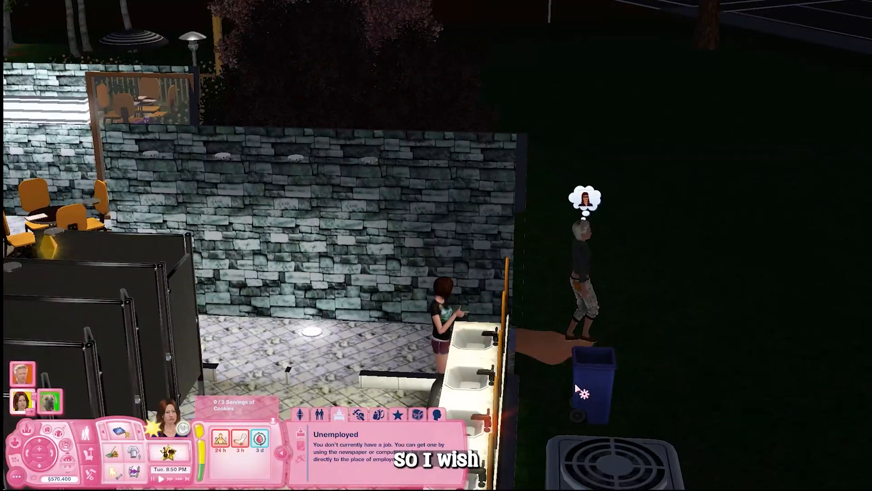
pyautogui.scroll(3, 574, 384)
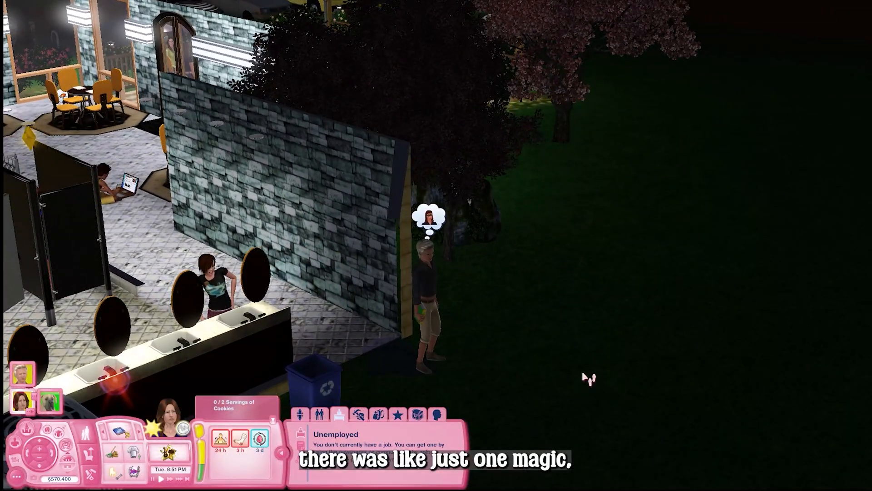
pyautogui.moveTo(585, 377); pyautogui.dragTo(495, 380)
pyautogui.moveTo(640, 378); pyautogui.dragTo(345, 261)
# Open the active Sim's info panel and switch to the needs view
pyautogui.click(23, 405)
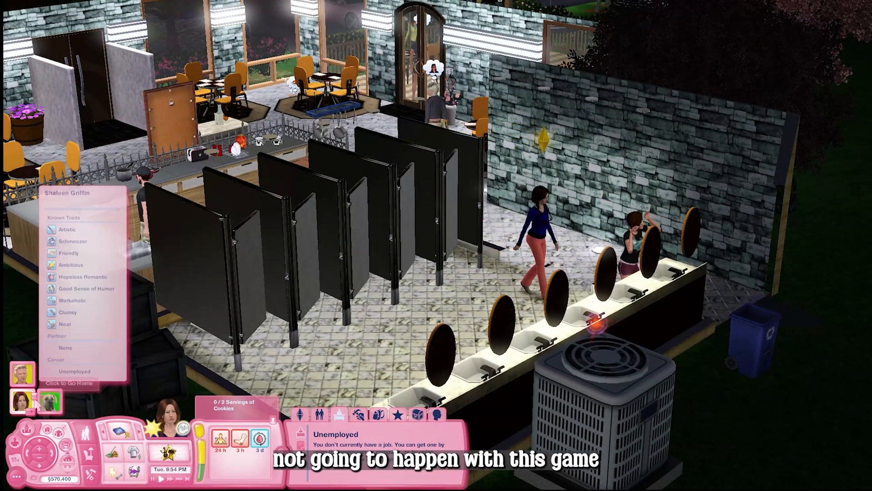
pyautogui.click(442, 419)
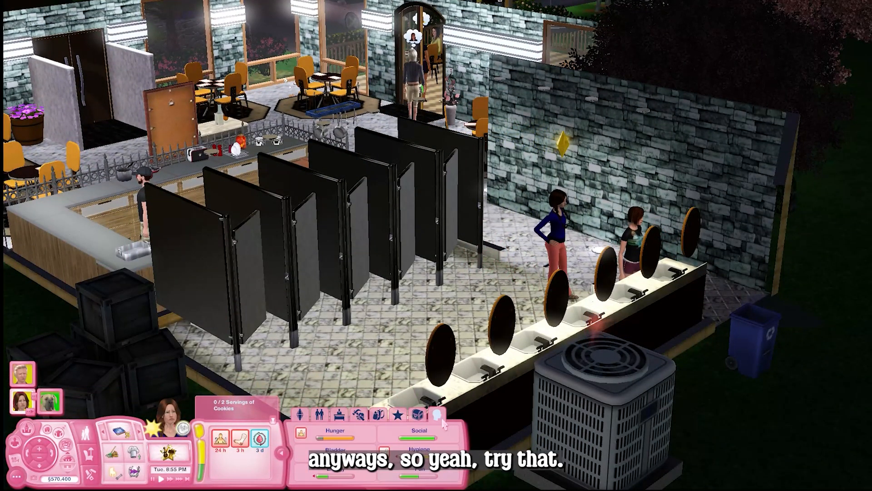
pyautogui.scroll(3, 569, 339)
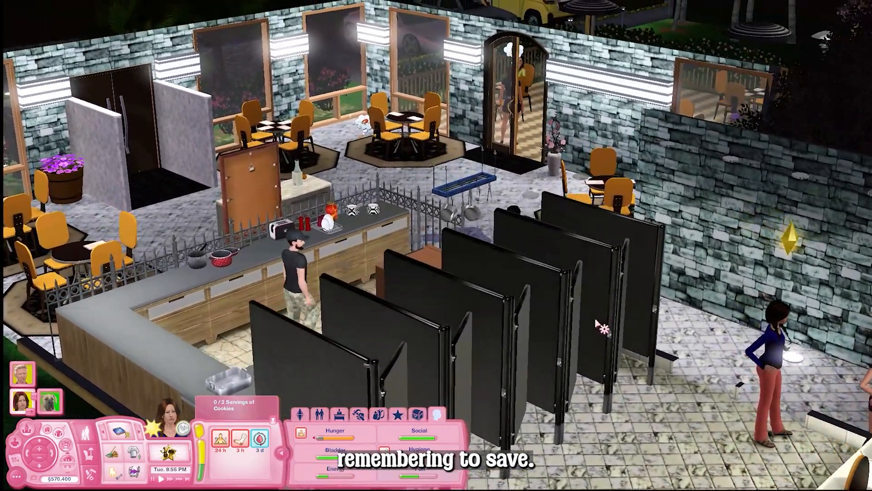
pyautogui.scroll(5, 597, 321)
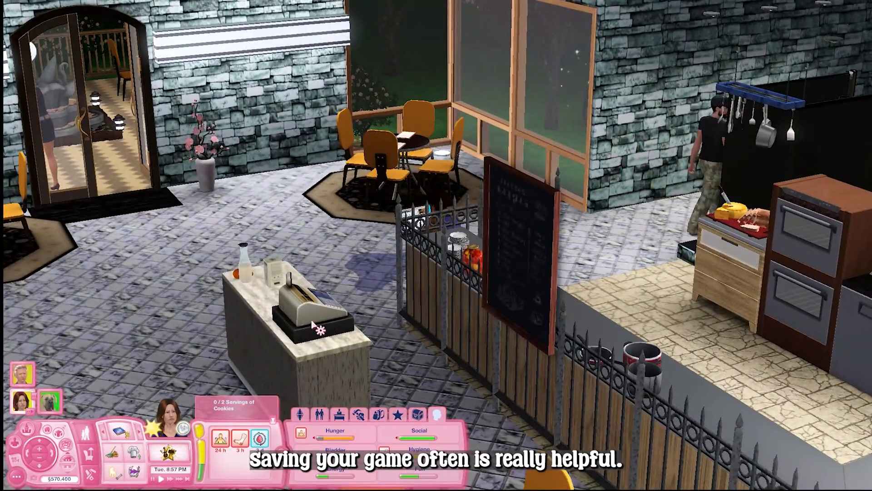
pyautogui.click(312, 313)
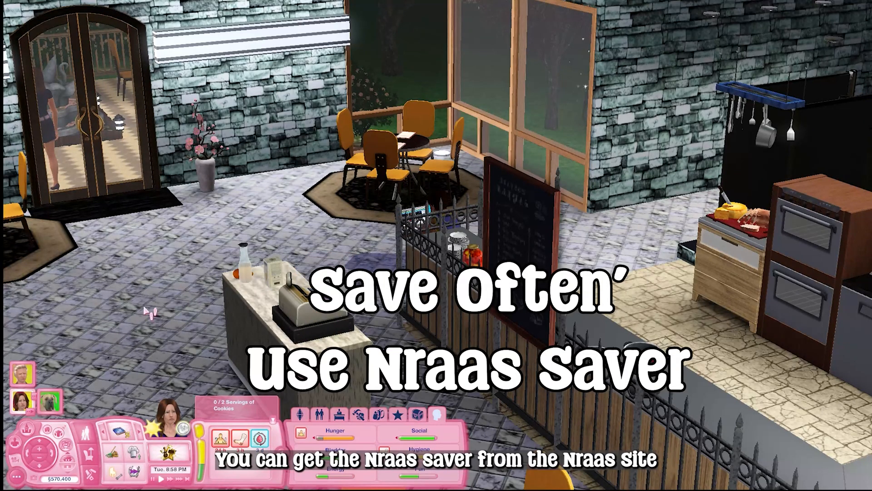
pyautogui.scroll(-5, 340, 283)
pyautogui.moveTo(341, 283); pyautogui.dragTo(377, 313)
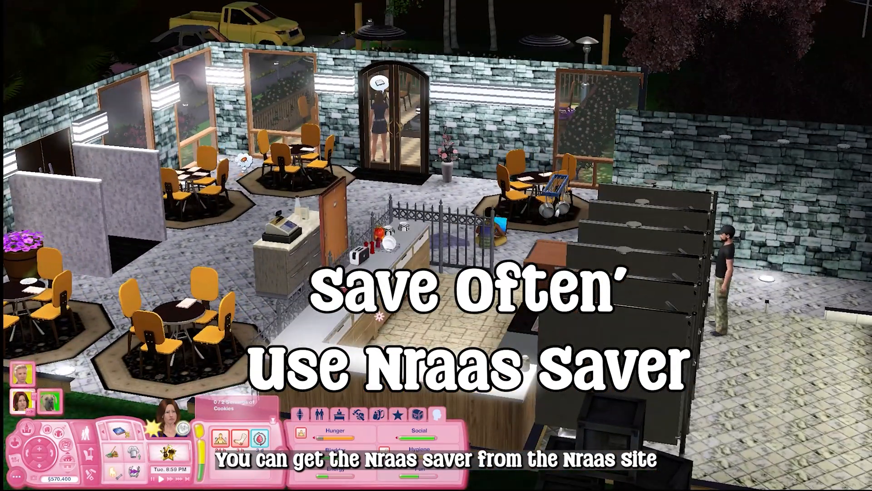
pyautogui.scroll(5, 344, 309)
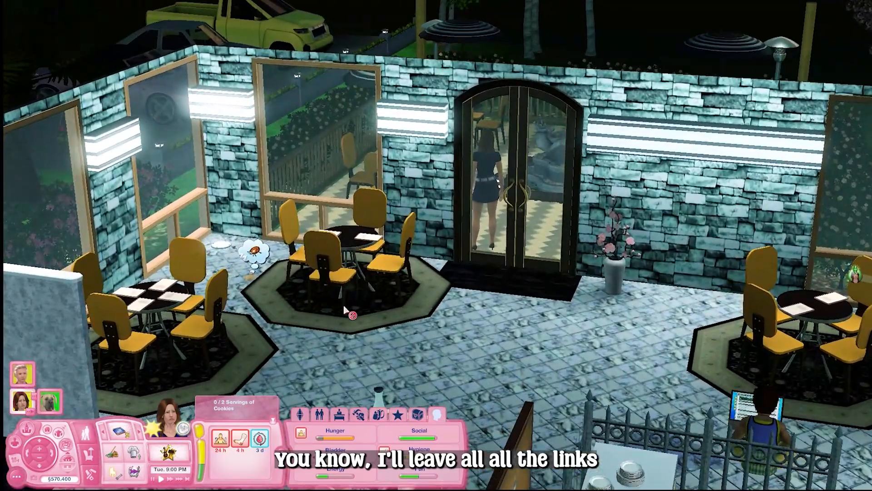
pyautogui.scroll(2, 344, 309)
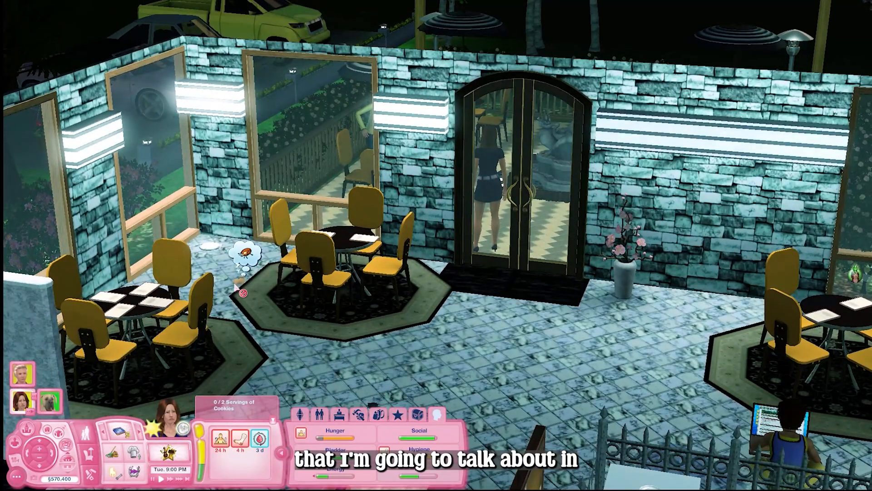
pyautogui.click(237, 286)
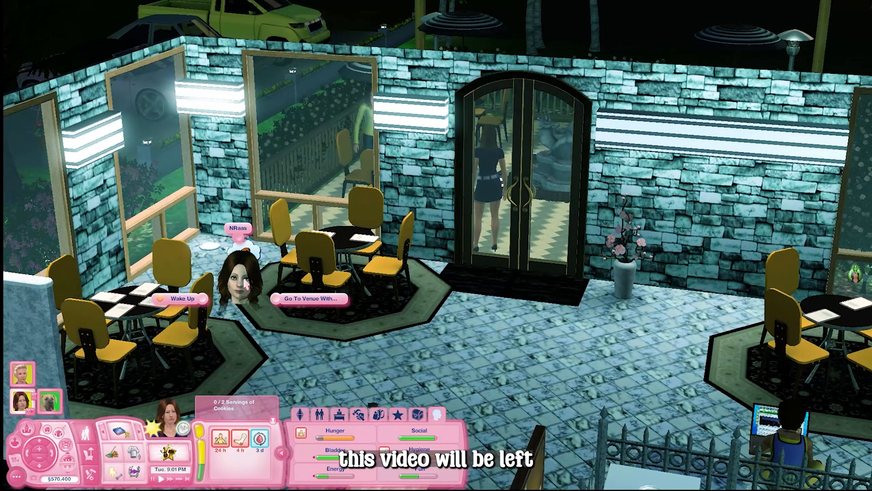
pyautogui.click(423, 338)
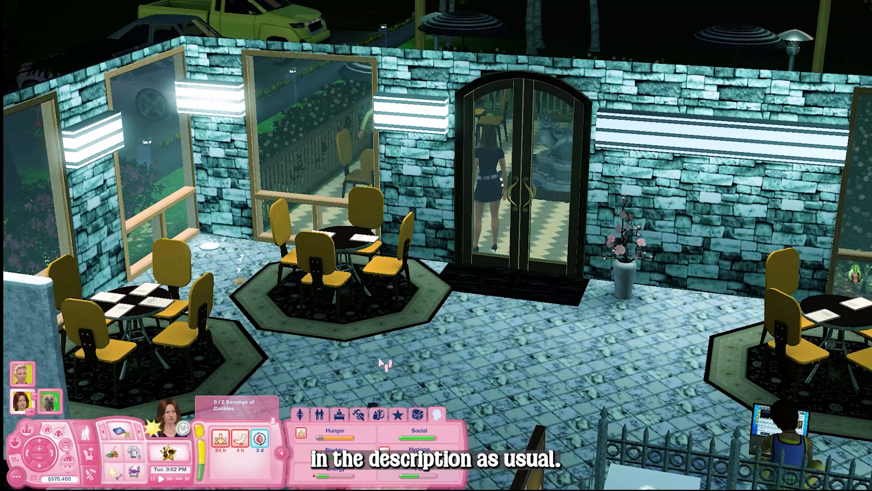
pyautogui.scroll(3, 382, 363)
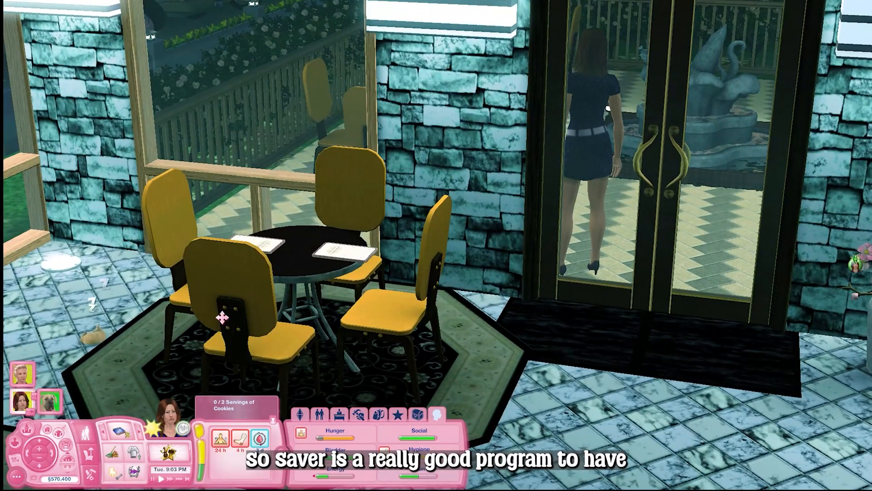
pyautogui.moveTo(223, 318); pyautogui.dragTo(199, 331)
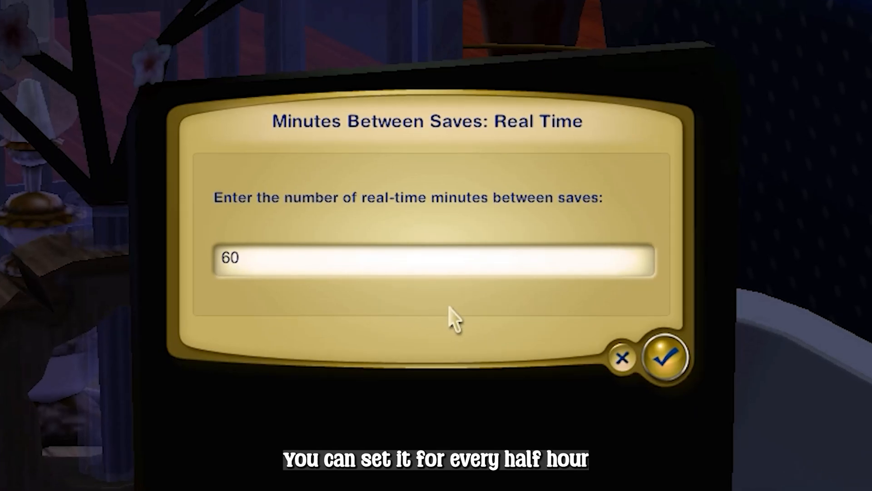
# Set Saver's Minutes Between Saves: Real Time to 30 and confirm
pyautogui.press('BackSpace')
pyautogui.press('BackSpace')
pyautogui.write('30')
pyautogui.click(672, 364)
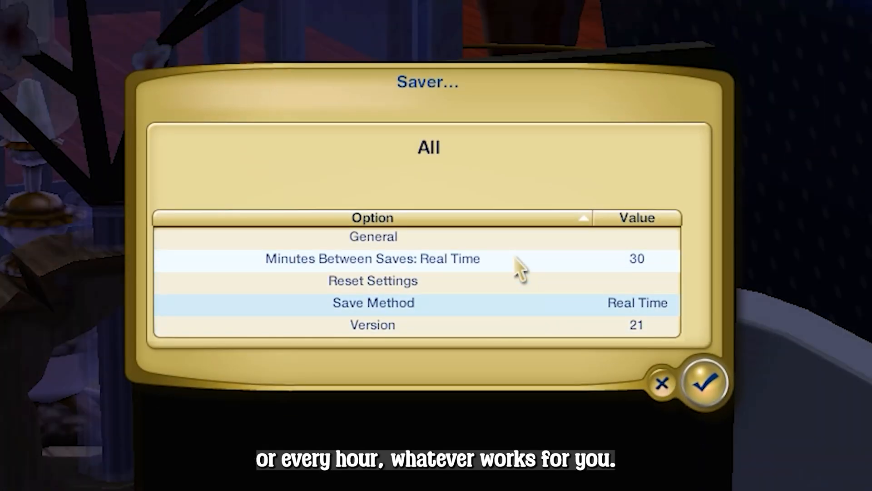
pyautogui.click(432, 306)
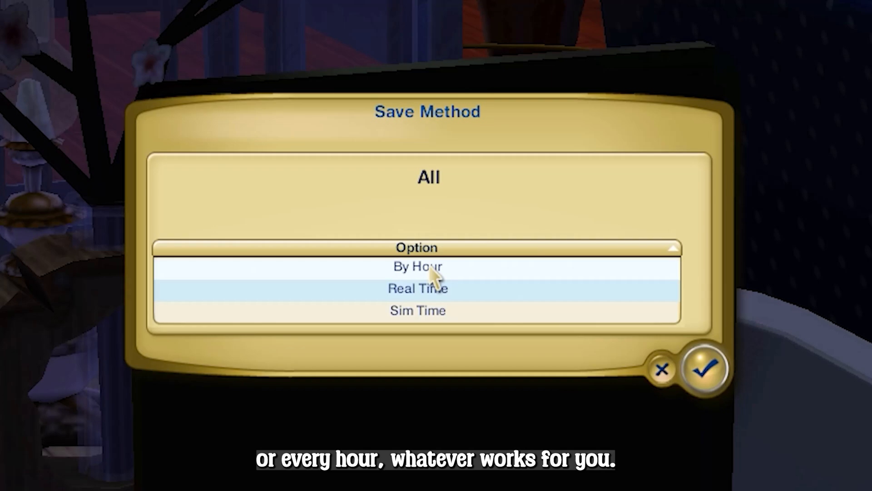
pyautogui.click(657, 359)
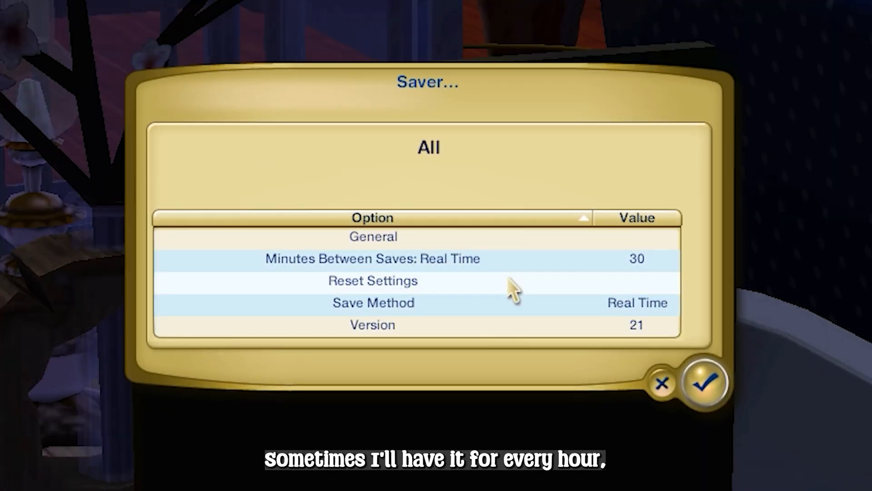
pyautogui.click(503, 244)
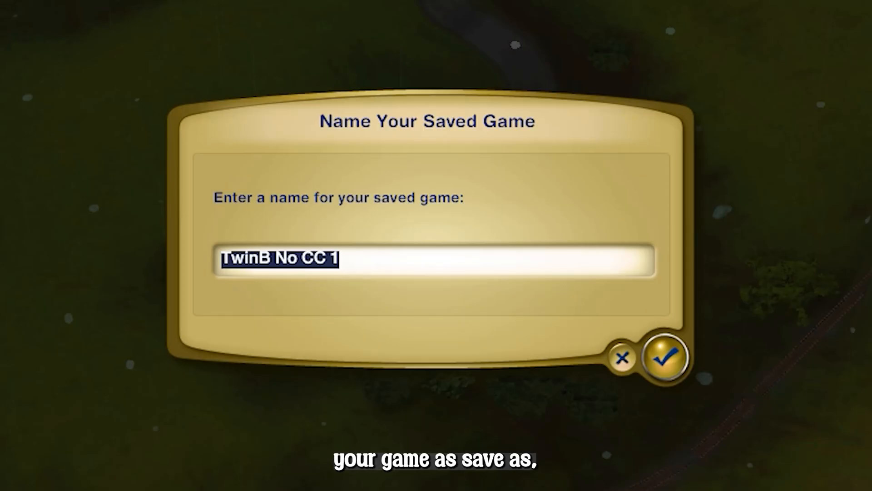
# Save the game under the name TwinB No CC 2
pyautogui.click(349, 263)
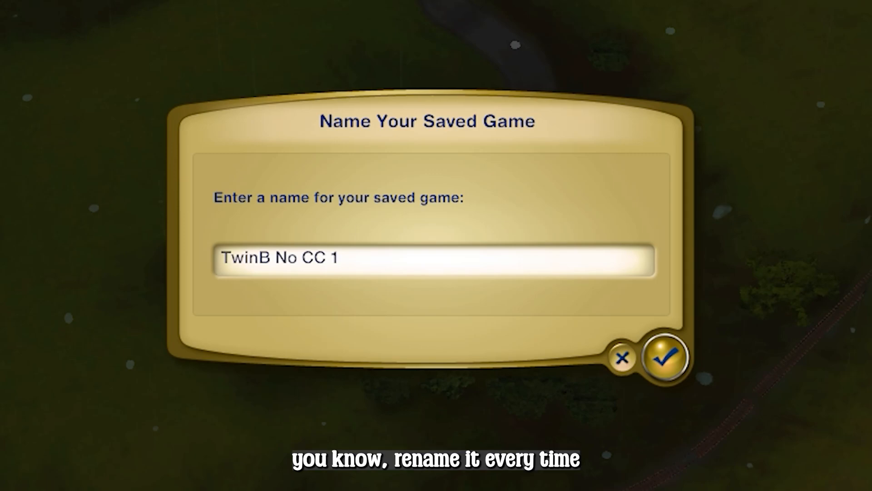
pyautogui.press('BackSpace')
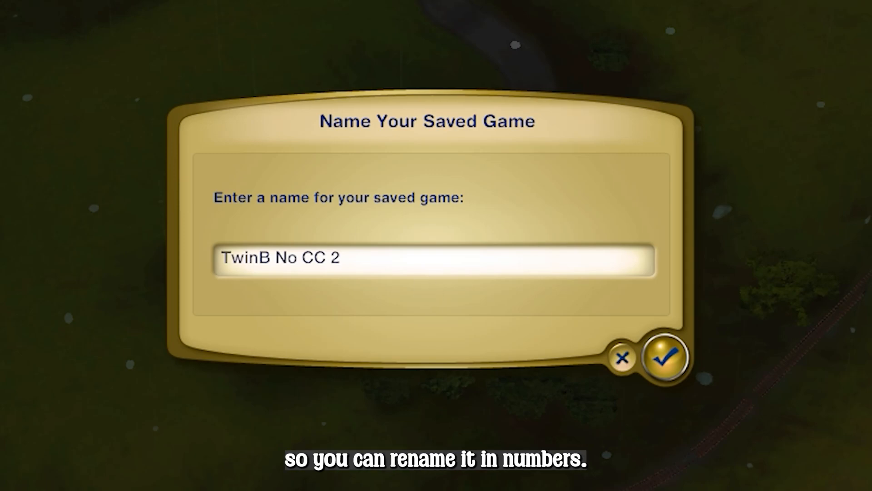
pyautogui.click(672, 364)
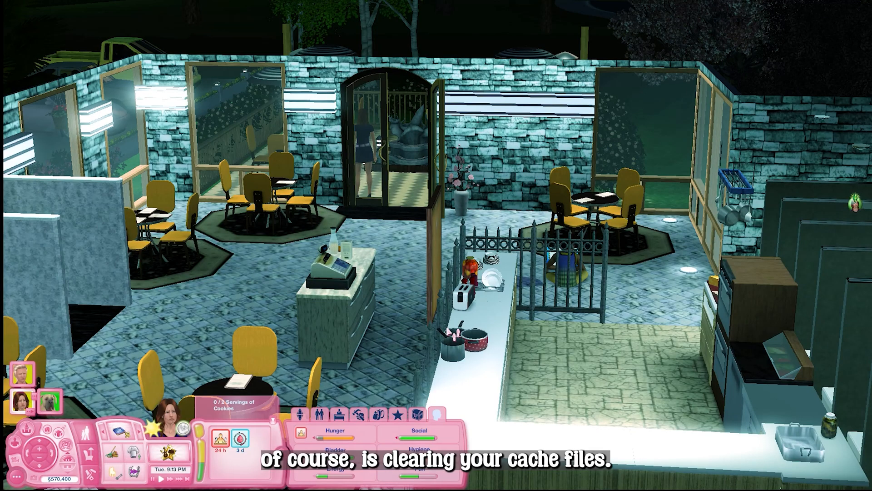
pyautogui.scroll(4, 461, 335)
pyautogui.moveTo(461, 336); pyautogui.dragTo(469, 316)
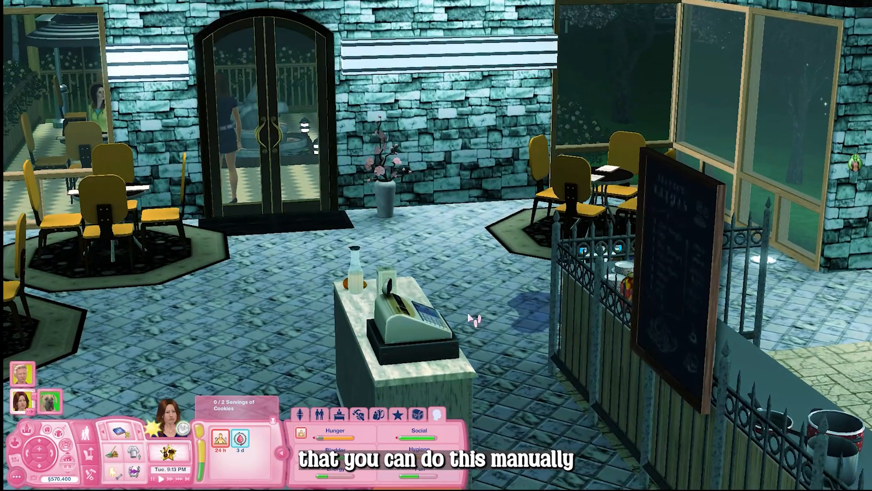
pyautogui.scroll(-5, 469, 317)
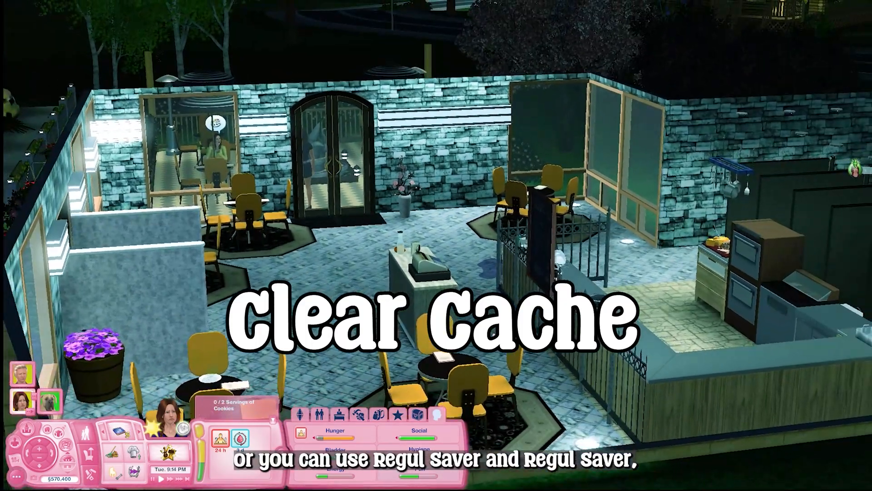
pyautogui.moveTo(469, 316); pyautogui.dragTo(500, 278)
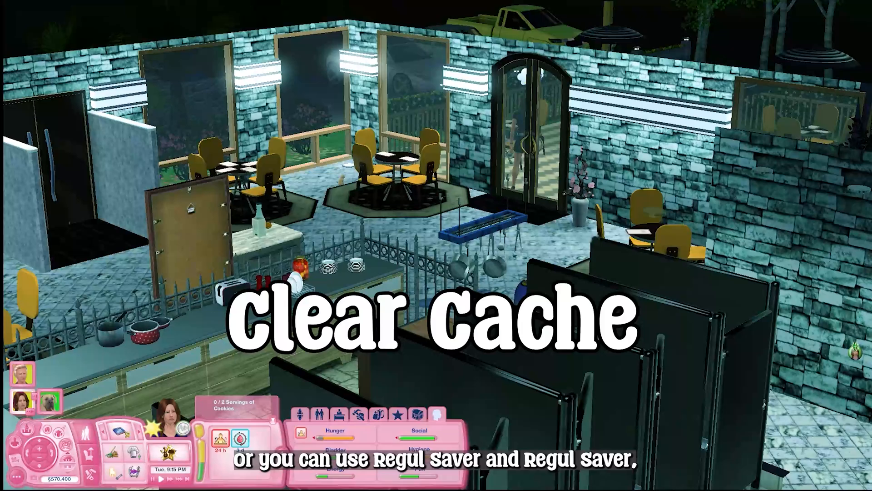
pyautogui.scroll(2, 500, 279)
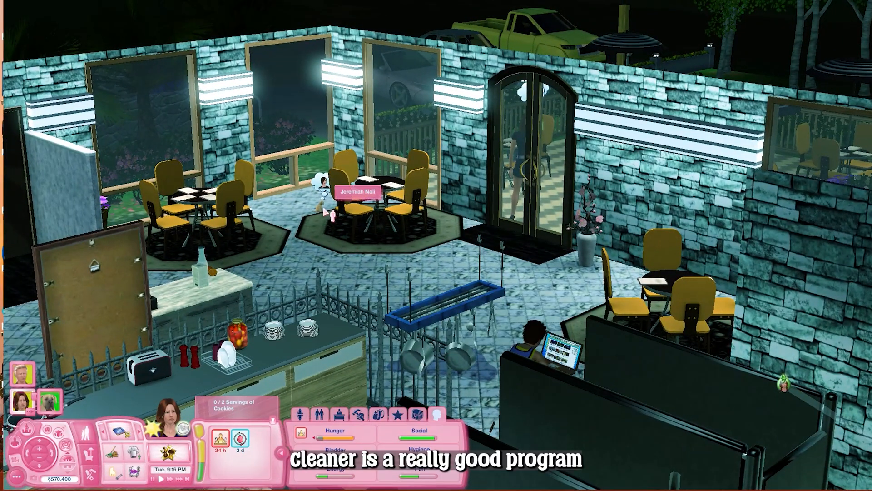
pyautogui.click(322, 213)
pyautogui.click(317, 166)
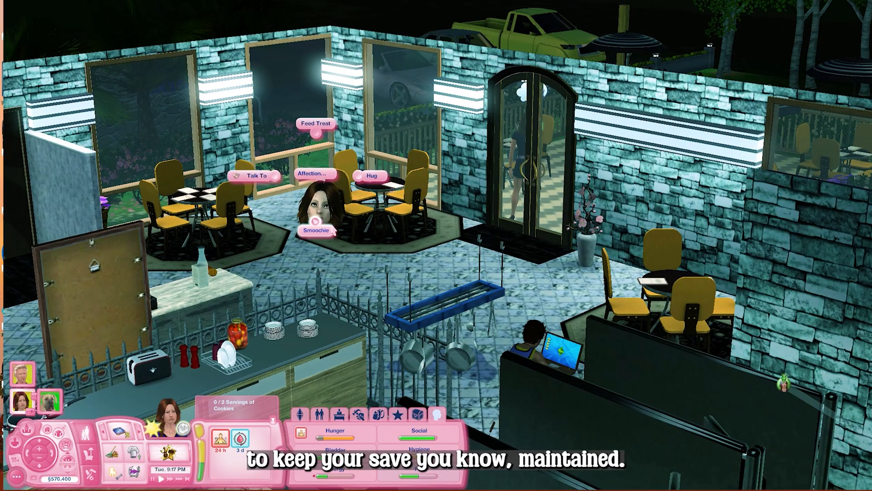
pyautogui.click(342, 216)
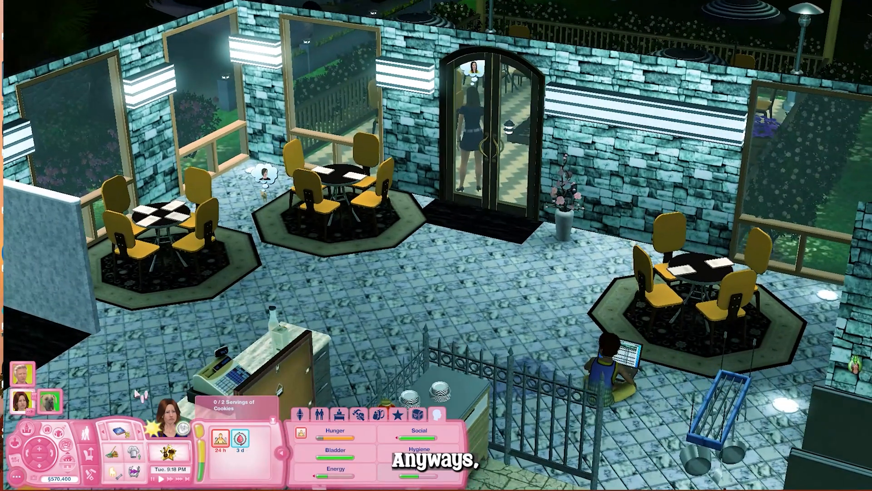
# Expand the Clear cache section in Regul Save Cleaner to view the cache files
pyautogui.click(22, 374)
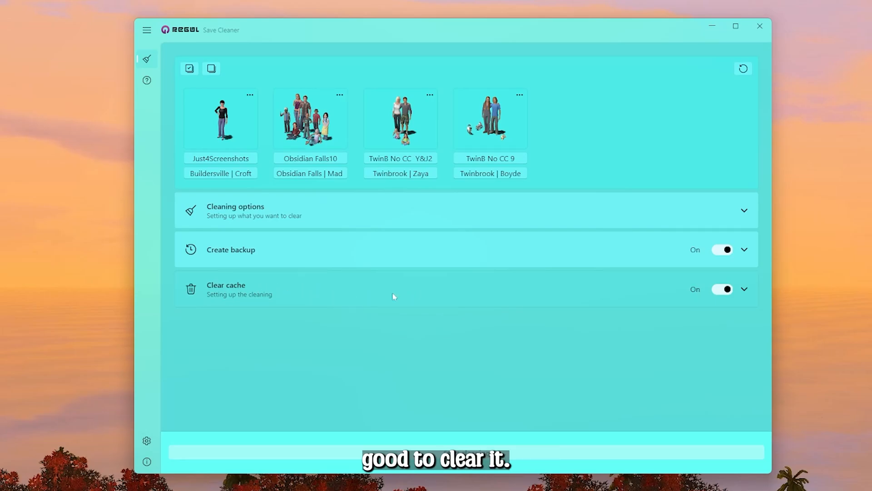
pyautogui.click(745, 289)
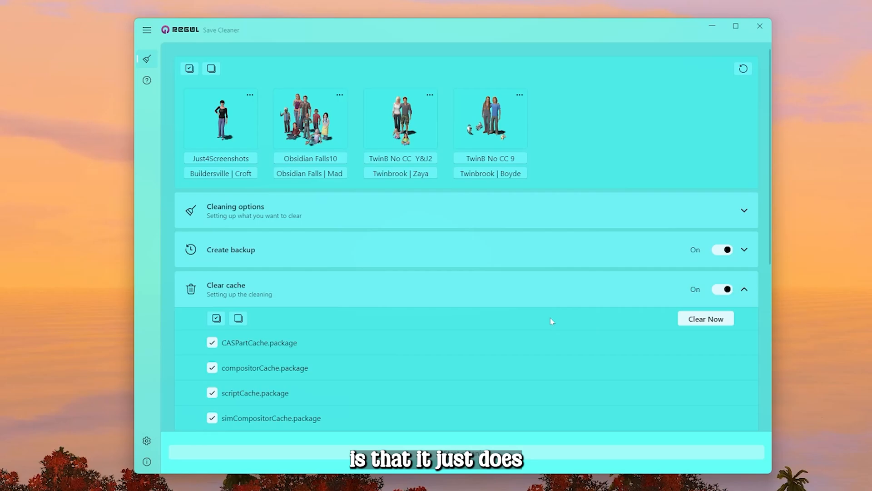
# Review the Clear cache file list in Regul Save Cleaner, then collapse the Clear cache section
pyautogui.scroll(-2, 572, 341)
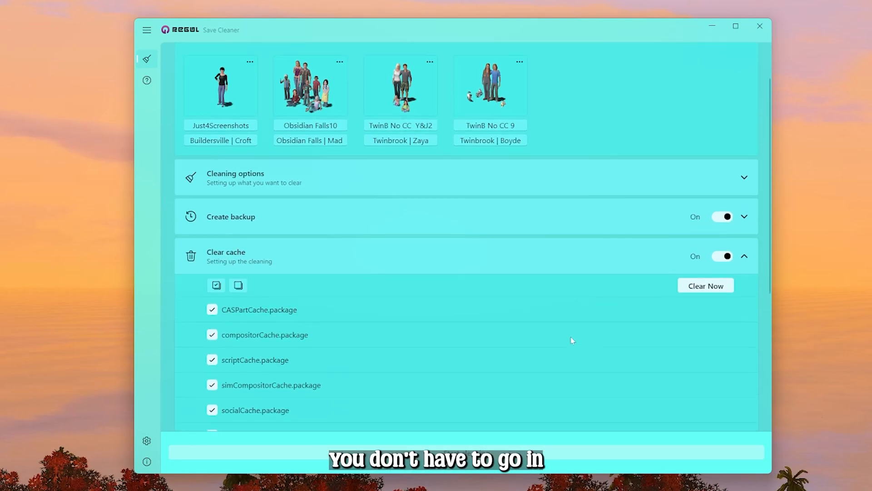
pyautogui.scroll(-5, 584, 375)
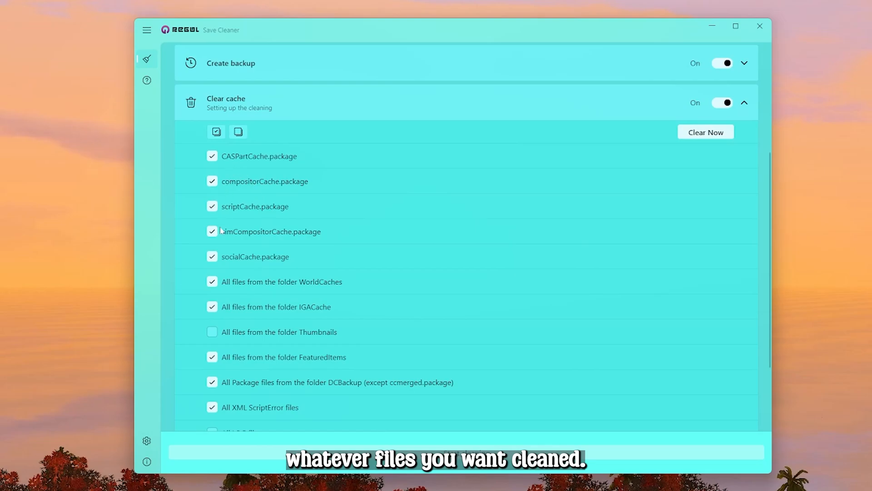
pyautogui.scroll(-4, 227, 394)
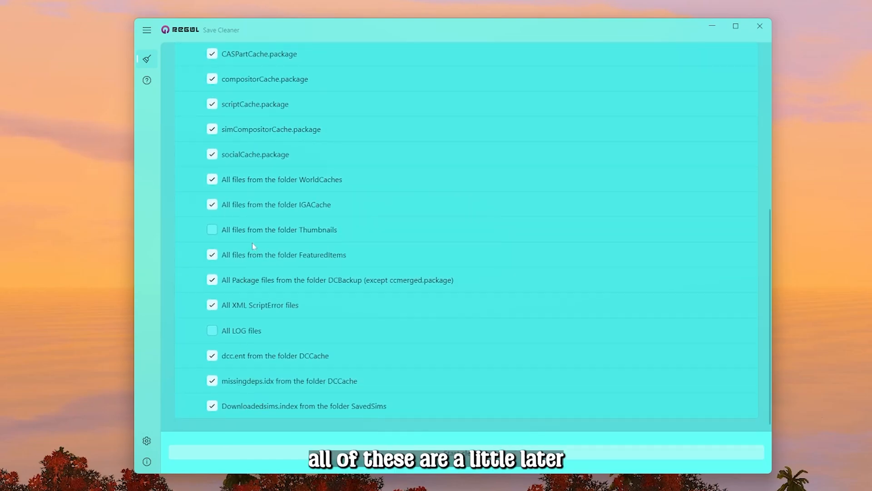
pyautogui.scroll(6, 230, 206)
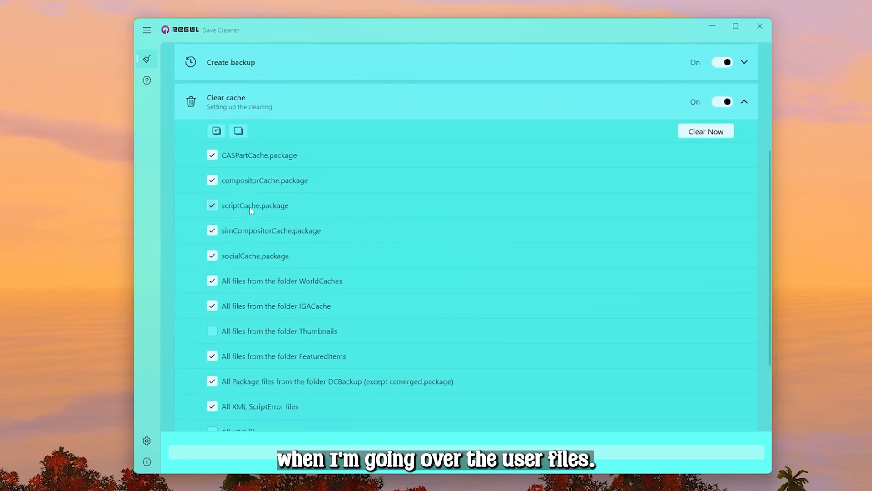
pyautogui.click(388, 161)
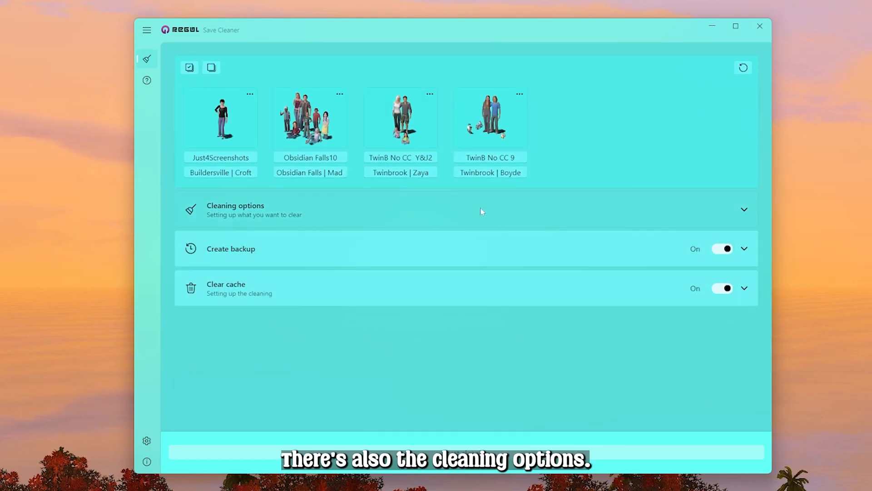
# Expand the Cleaning options section and select the Obsidian Falls10 save for cleaning
pyautogui.click(493, 209)
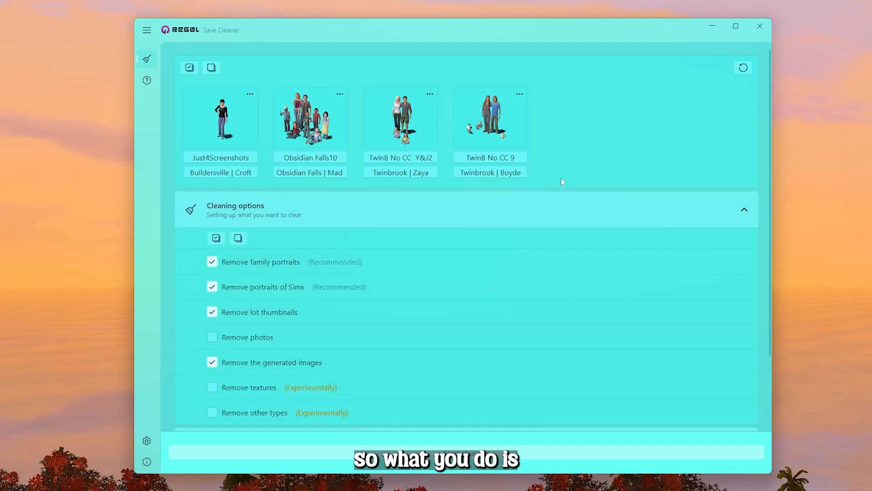
pyautogui.click(309, 122)
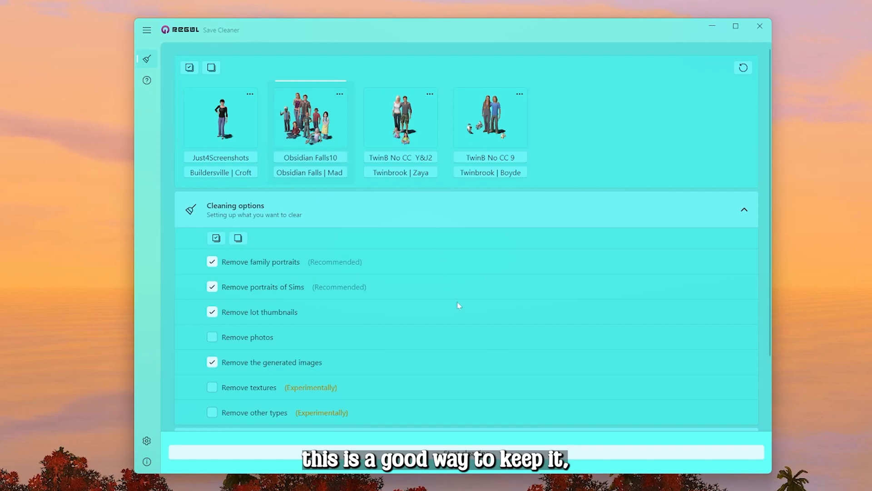
pyautogui.scroll(-1, 459, 306)
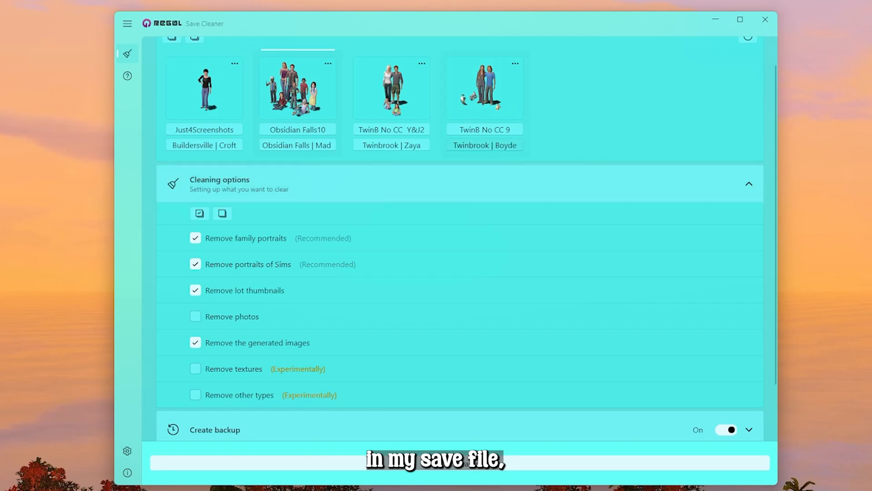
pyautogui.moveTo(526, 26); pyautogui.dragTo(507, 23)
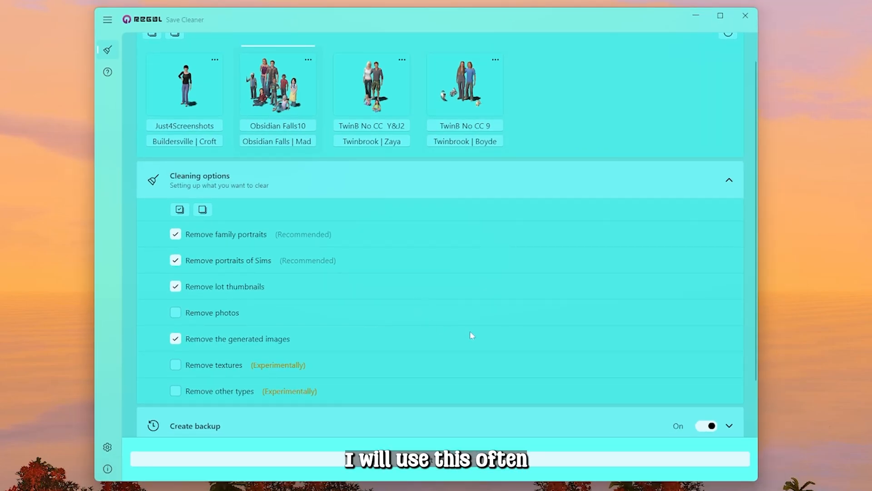
pyautogui.click(410, 182)
pyautogui.click(331, 212)
pyautogui.scroll(2, 295, 204)
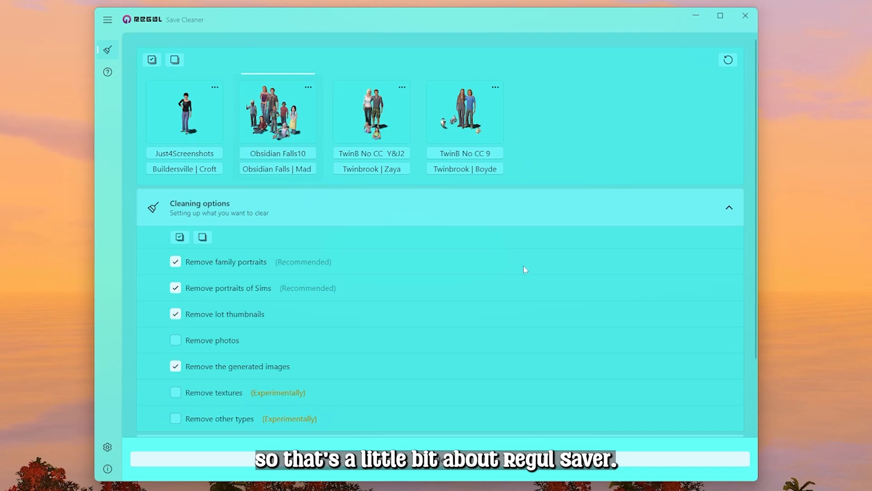
pyautogui.scroll(-3, 533, 264)
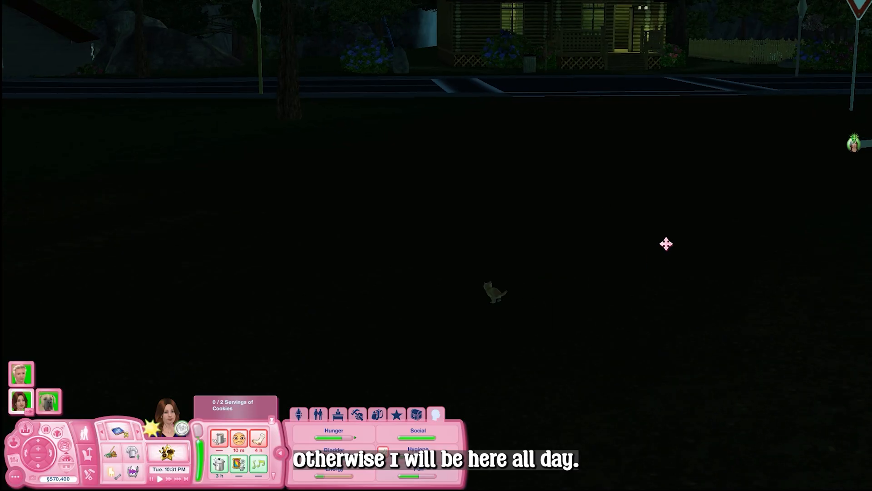
pyautogui.moveTo(603, 276); pyautogui.dragTo(607, 278)
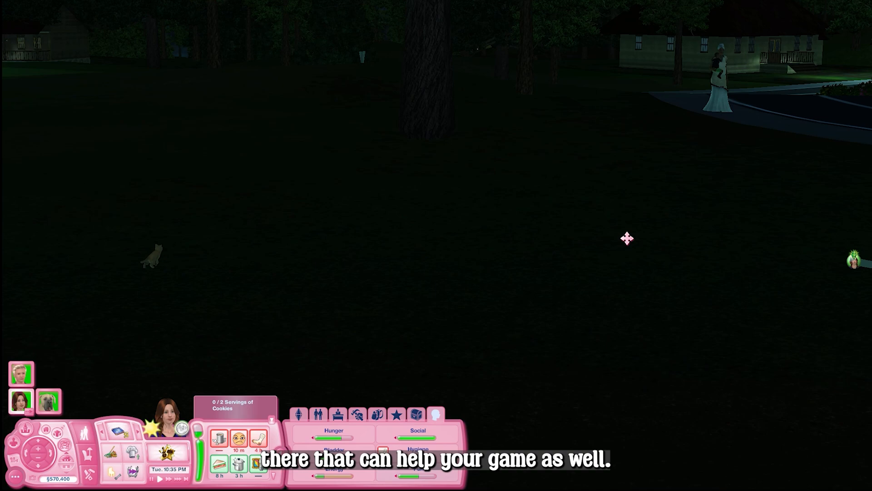
pyautogui.moveTo(627, 238); pyautogui.dragTo(618, 235)
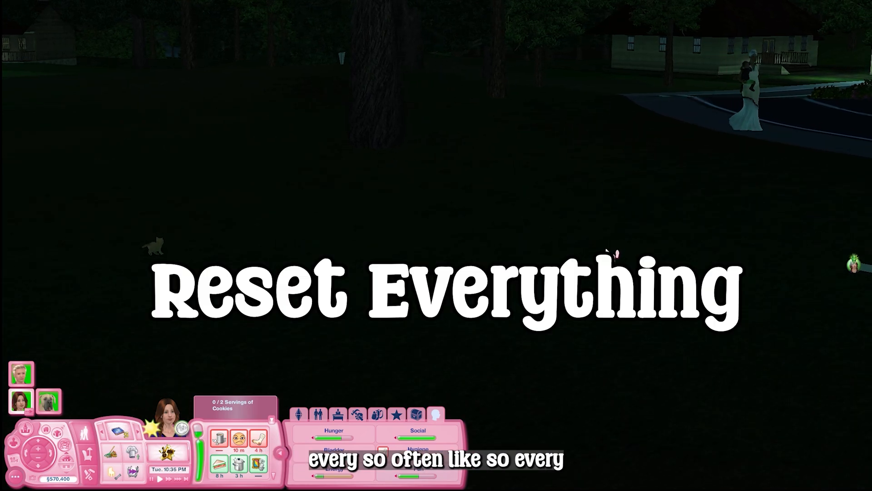
pyautogui.moveTo(467, 262); pyautogui.dragTo(466, 241)
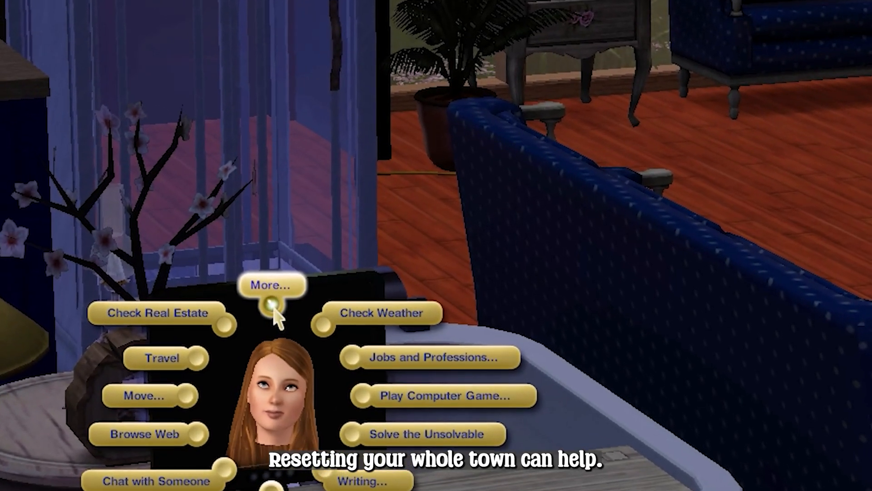
# Use NRaas Master Controller on the computer to run Town > Reset Everything and confirm resetting all objects in the town
pyautogui.click(305, 286)
pyautogui.click(141, 414)
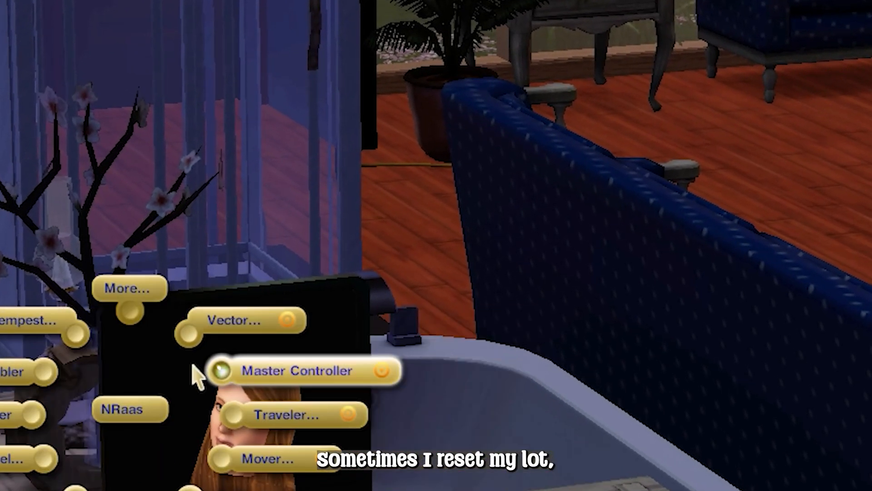
pyautogui.click(243, 378)
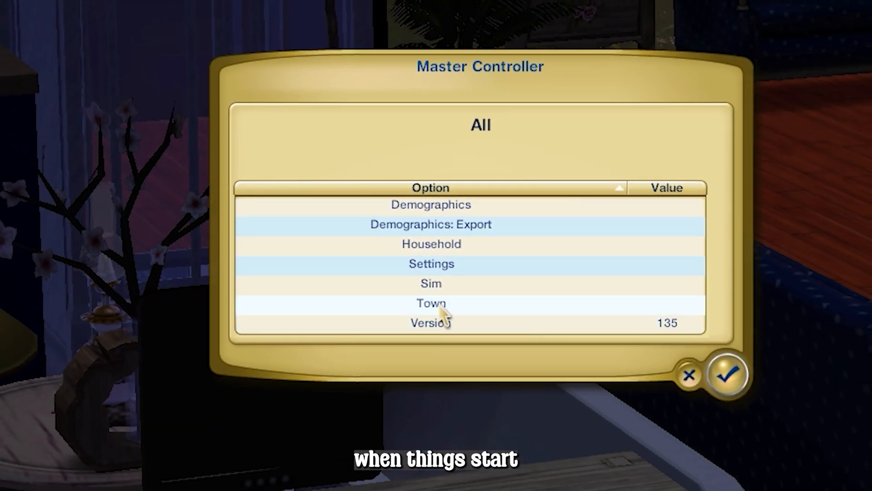
pyautogui.click(440, 305)
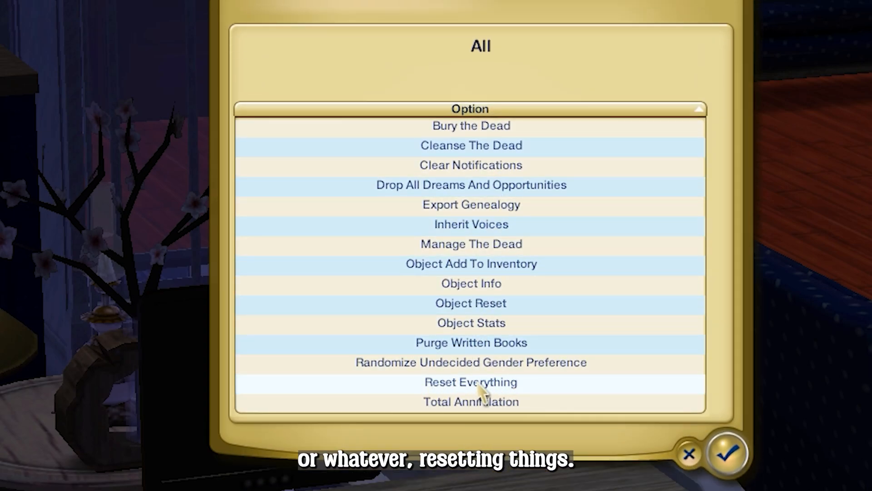
pyautogui.click(480, 386)
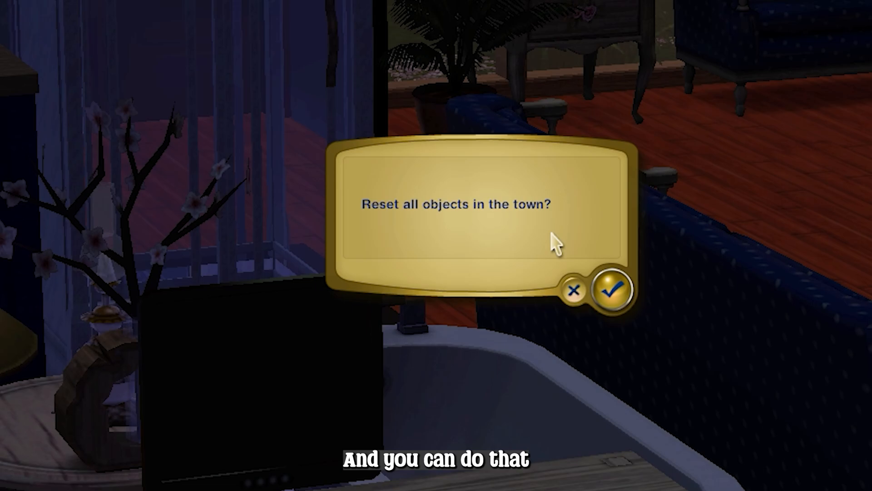
pyautogui.click(613, 294)
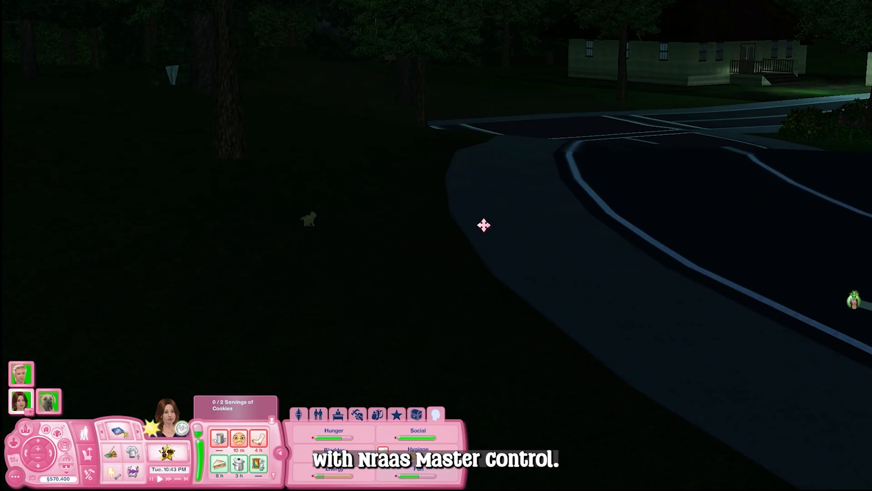
# Pan and zoom around the neighbourhood and bring the camera back to the household's house
pyautogui.moveTo(471, 216); pyautogui.dragTo(466, 212)
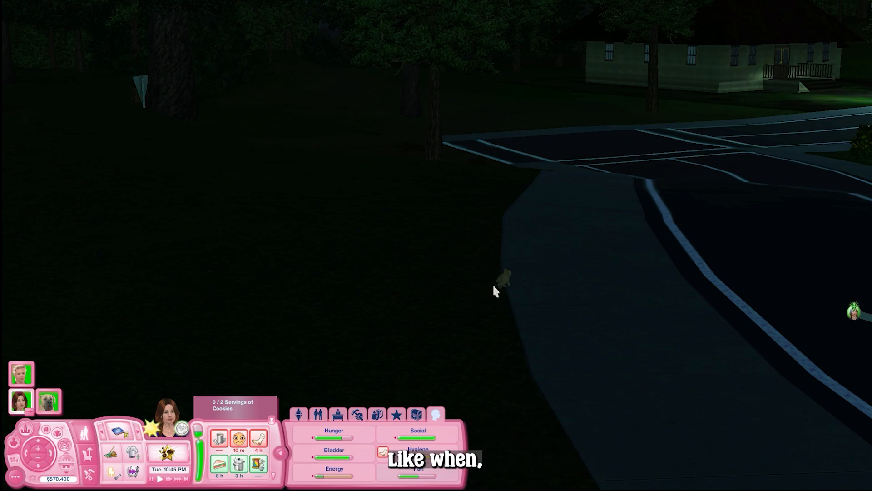
pyautogui.moveTo(644, 247); pyautogui.dragTo(619, 267)
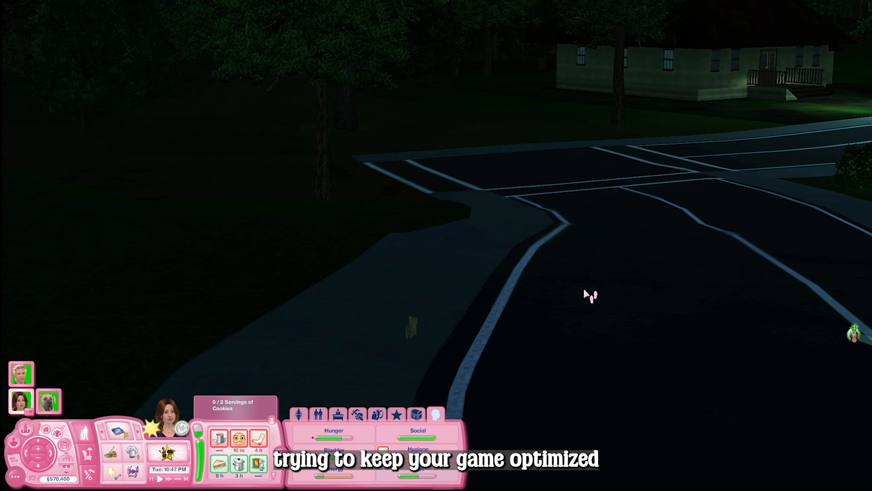
pyautogui.moveTo(586, 295); pyautogui.dragTo(566, 290)
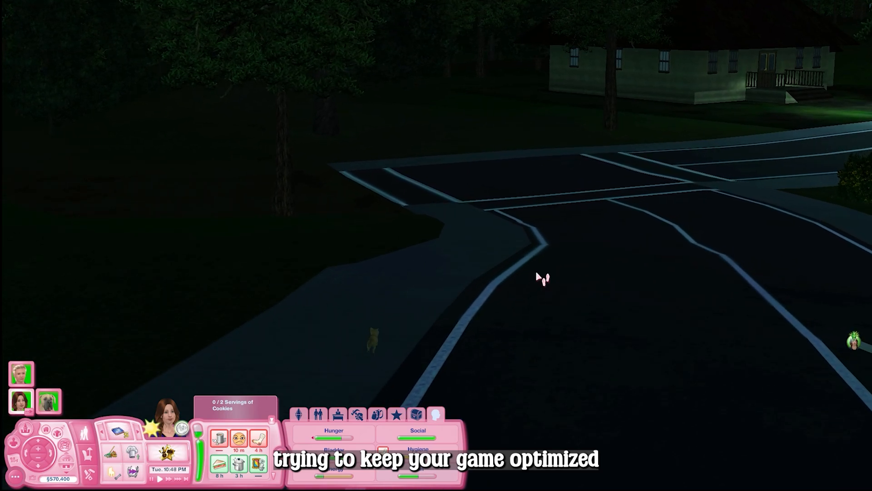
pyautogui.moveTo(483, 315); pyautogui.dragTo(585, 145)
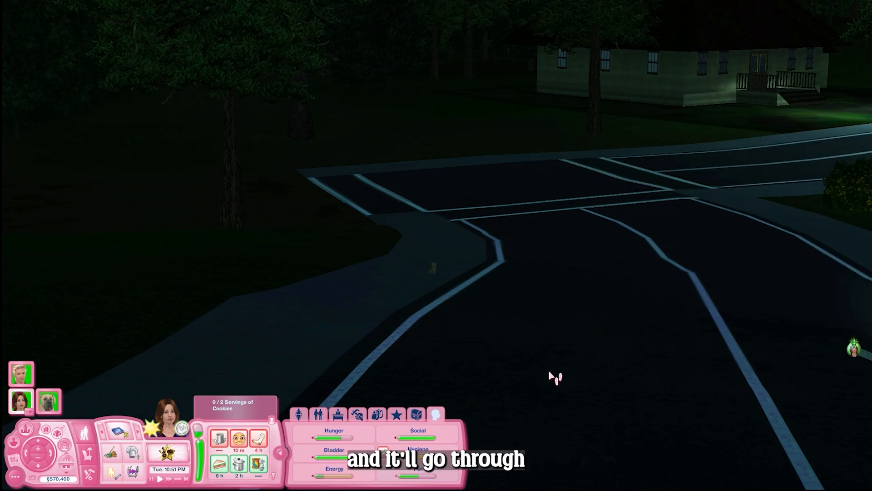
pyautogui.scroll(-4, 534, 346)
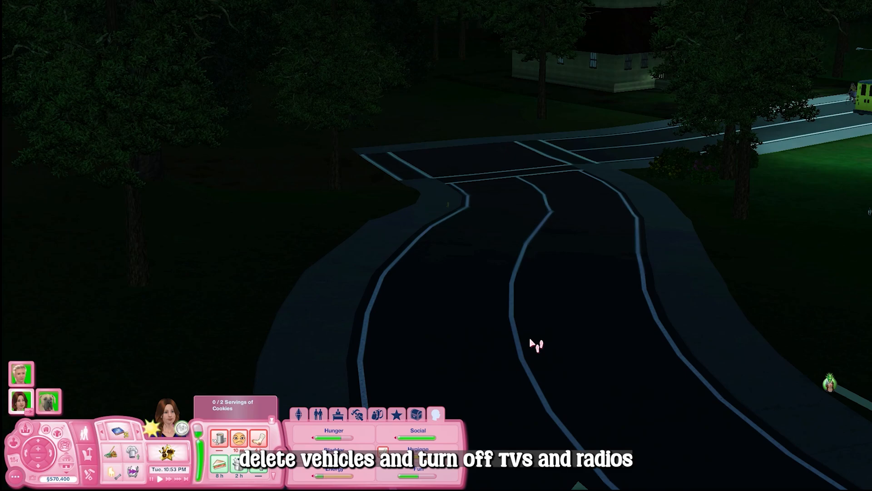
pyautogui.scroll(-3, 531, 340)
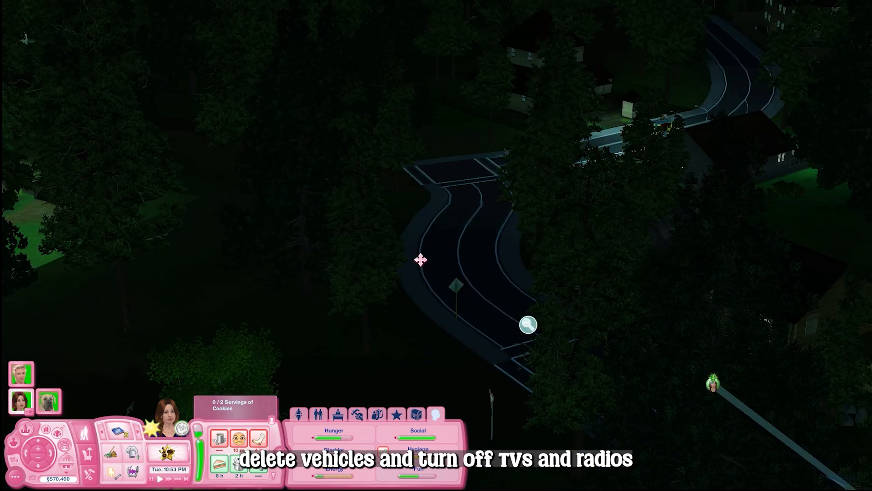
pyautogui.moveTo(420, 259); pyautogui.dragTo(433, 359)
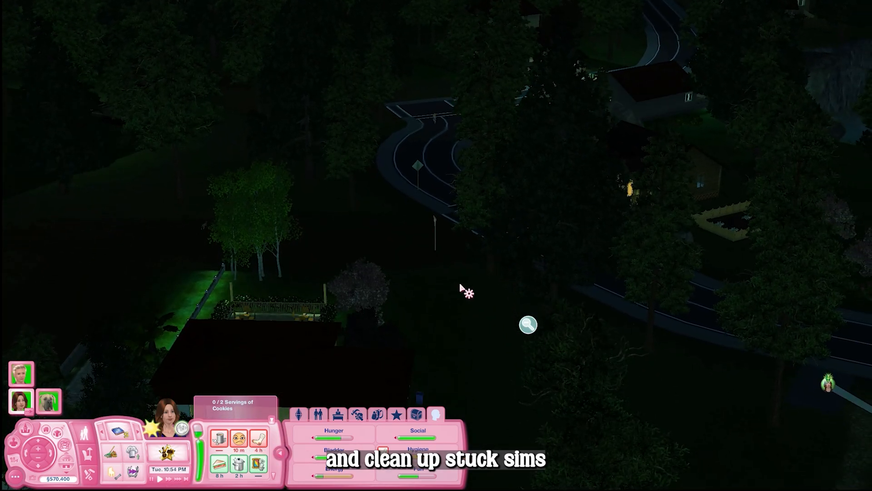
pyautogui.moveTo(465, 293); pyautogui.dragTo(586, 331)
pyautogui.moveTo(26, 409)
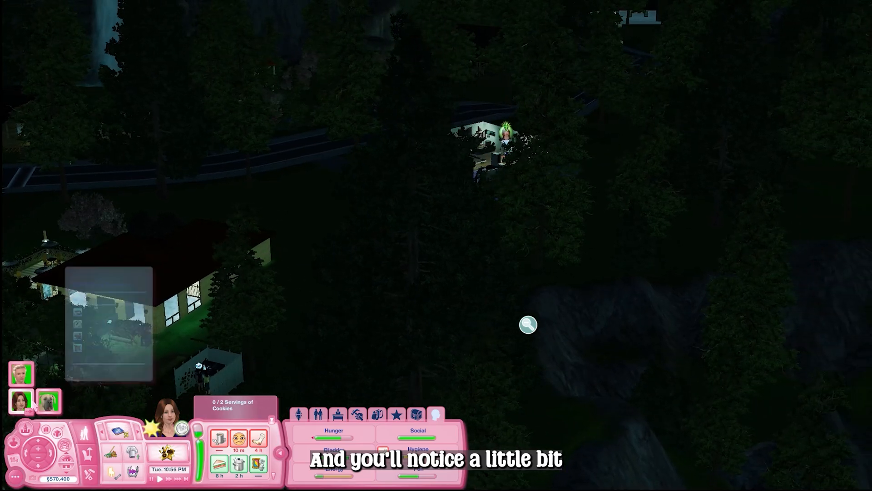
pyautogui.scroll(4, 528, 324)
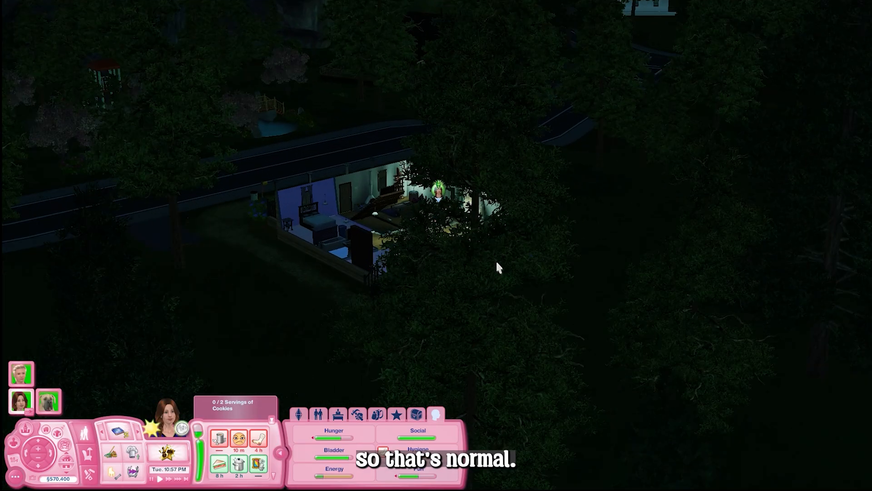
pyautogui.scroll(8, 497, 268)
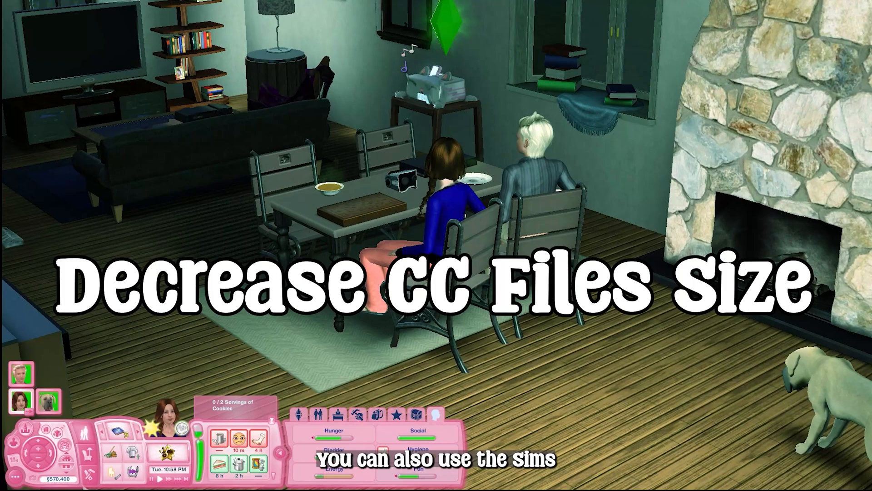
pyautogui.scroll(4, 499, 267)
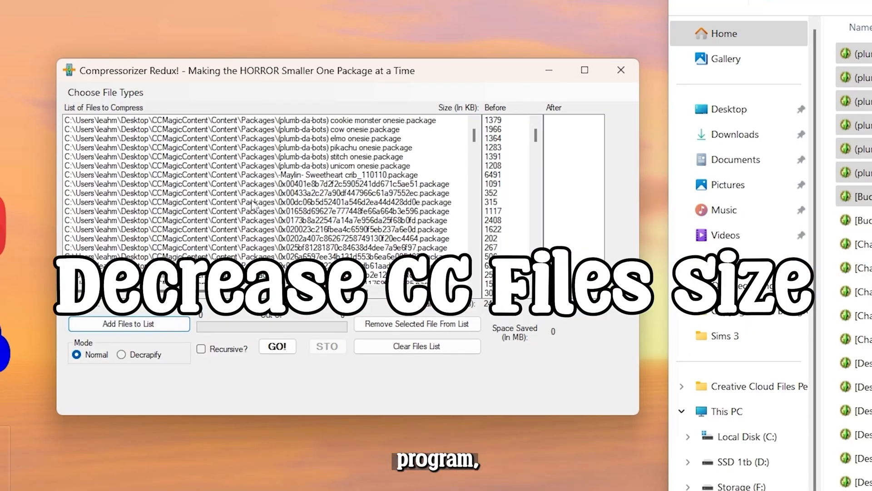
# Switch to Compressorizer Redux and start compressing the listed CC package files
pyautogui.moveTo(474, 136)
pyautogui.mouseDown()
pyautogui.moveTo(473, 288)
pyautogui.moveTo(474, 142)
pyautogui.mouseUp()
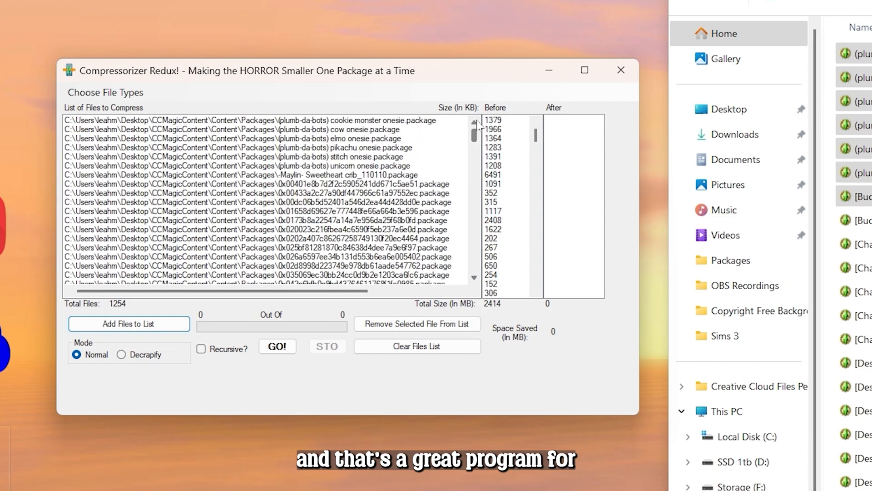
pyautogui.click(278, 350)
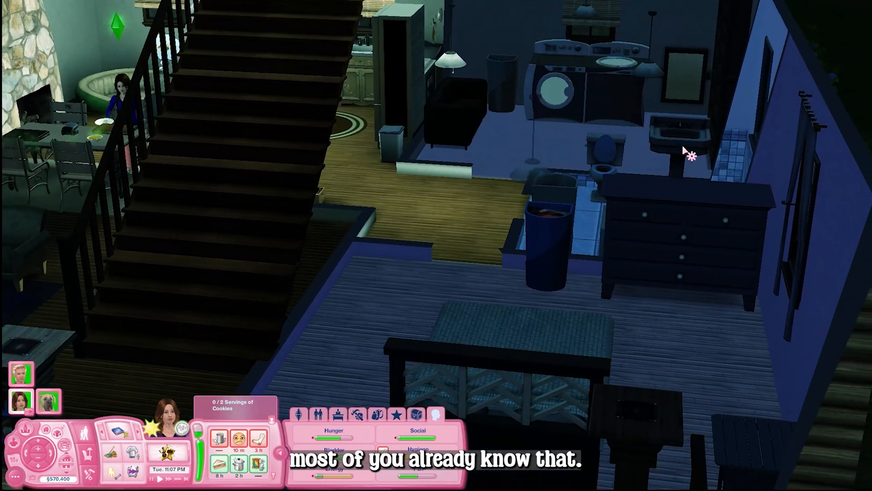
# Have the active Sim wash hands at the bathroom sink
pyautogui.click(683, 144)
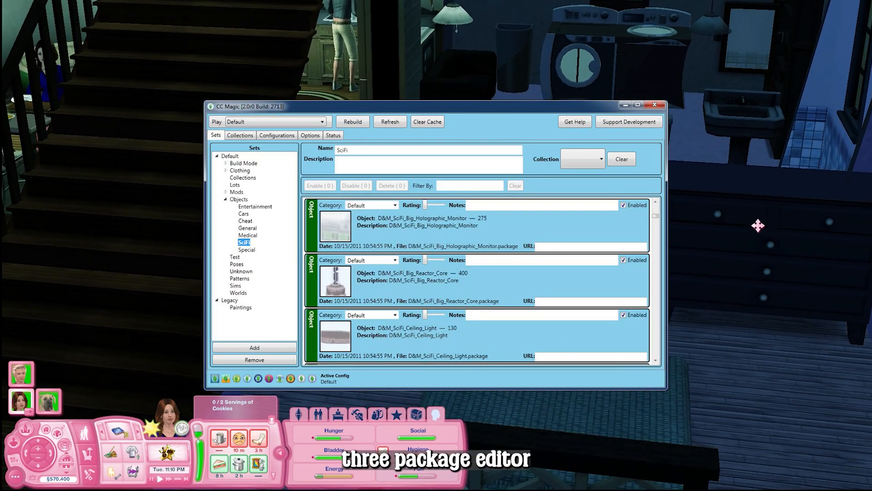
pyautogui.click(667, 221)
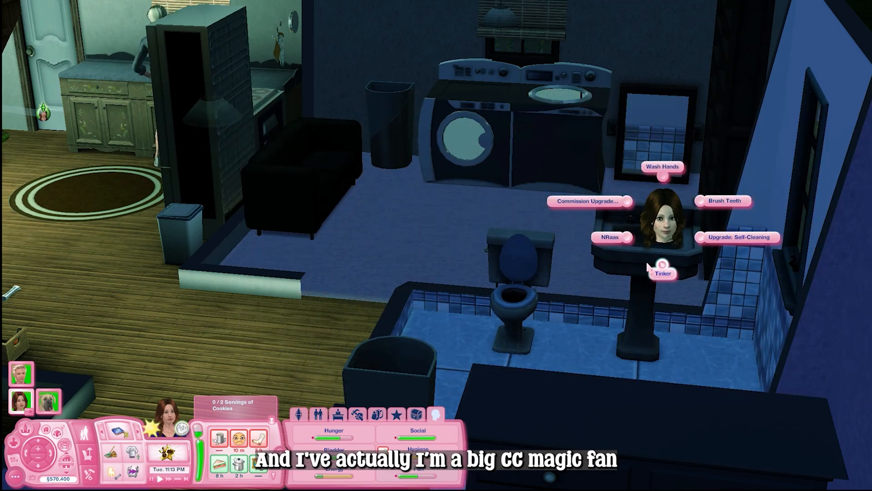
pyautogui.click(662, 179)
pyautogui.moveTo(601, 312); pyautogui.dragTo(533, 67)
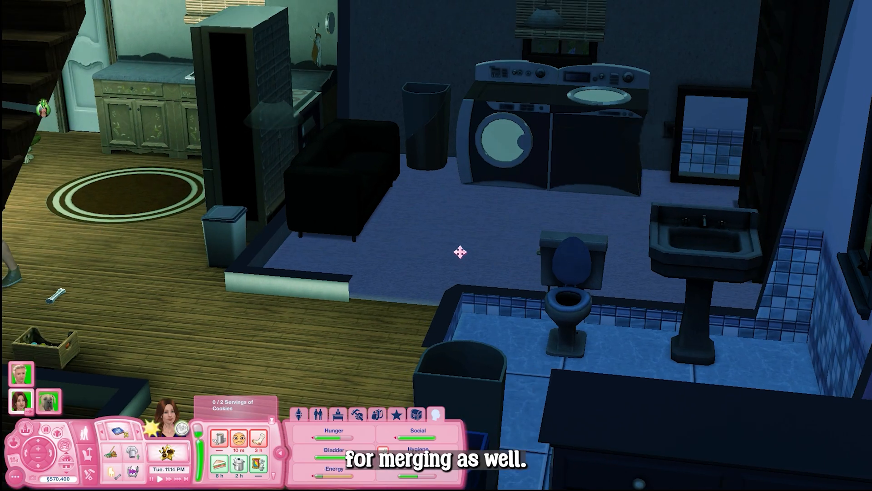
pyautogui.scroll(3, 484, 249)
pyautogui.scroll(-3, 469, 264)
pyautogui.scroll(2, 468, 261)
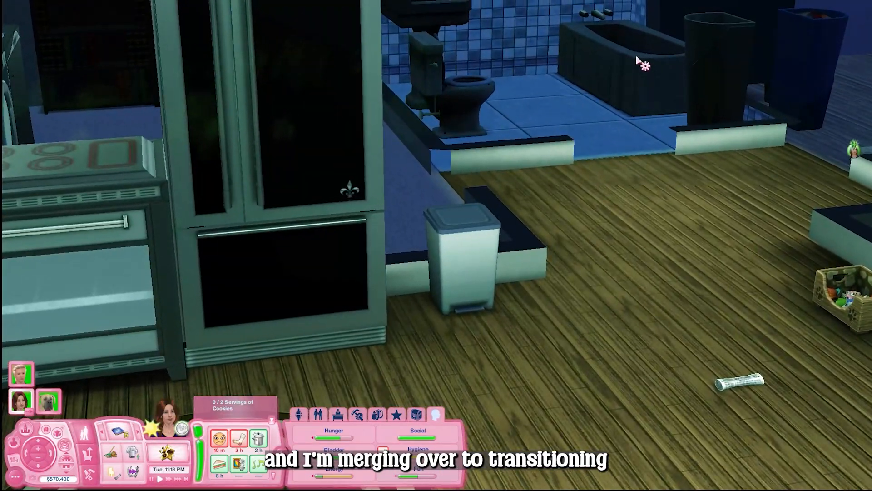
pyautogui.click(637, 58)
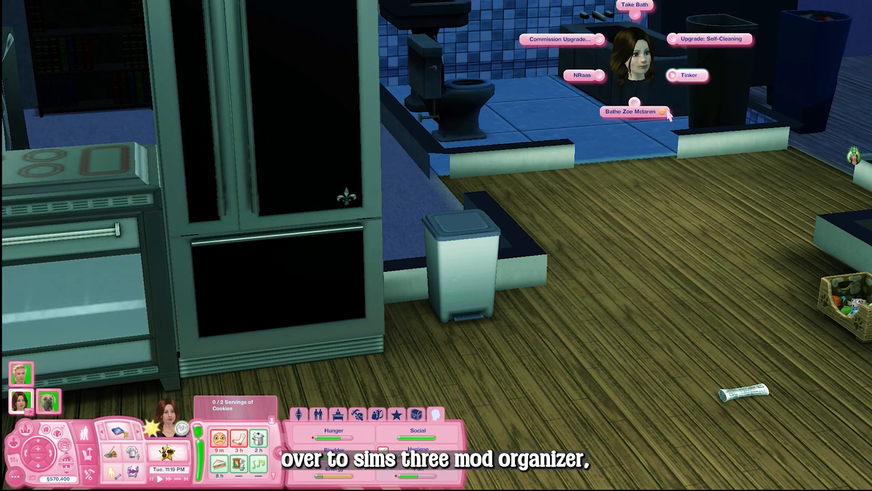
pyautogui.click(625, 50)
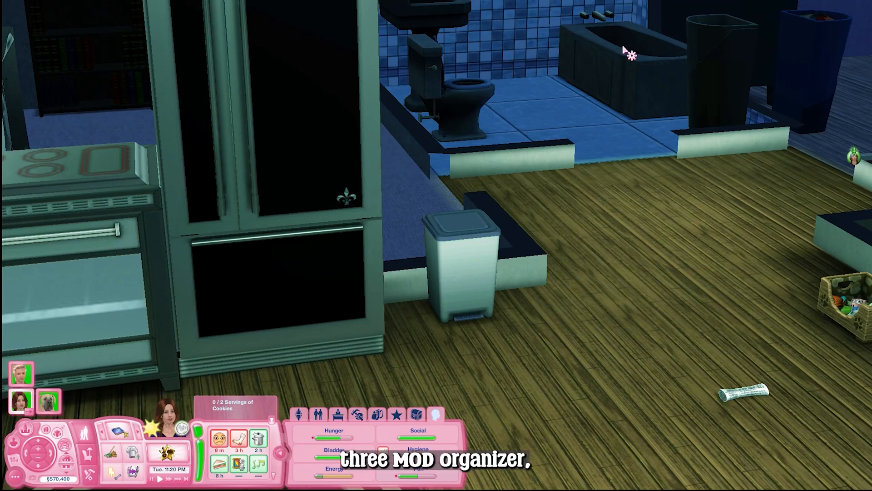
# Have the male Sim mop up the puddle on the kitchen floor
pyautogui.moveTo(603, 158); pyautogui.dragTo(354, 214)
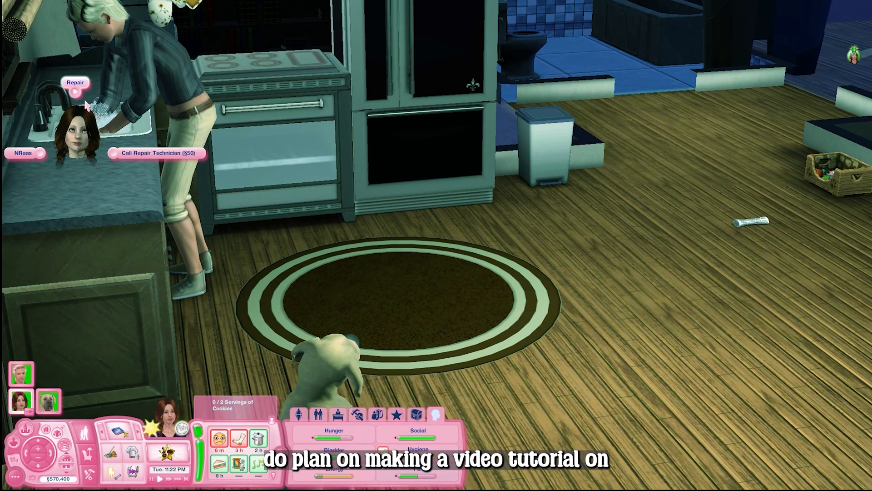
pyautogui.scroll(-3, 449, 224)
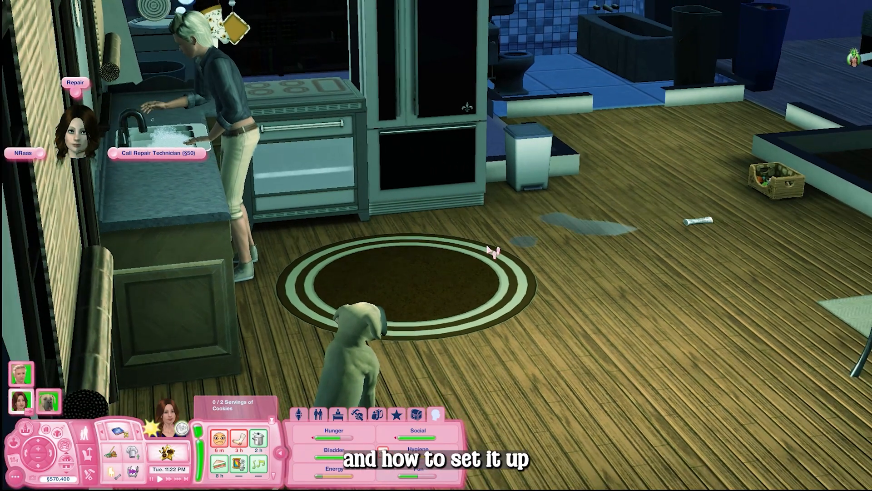
pyautogui.click(601, 337)
pyautogui.moveTo(601, 338); pyautogui.dragTo(718, 264)
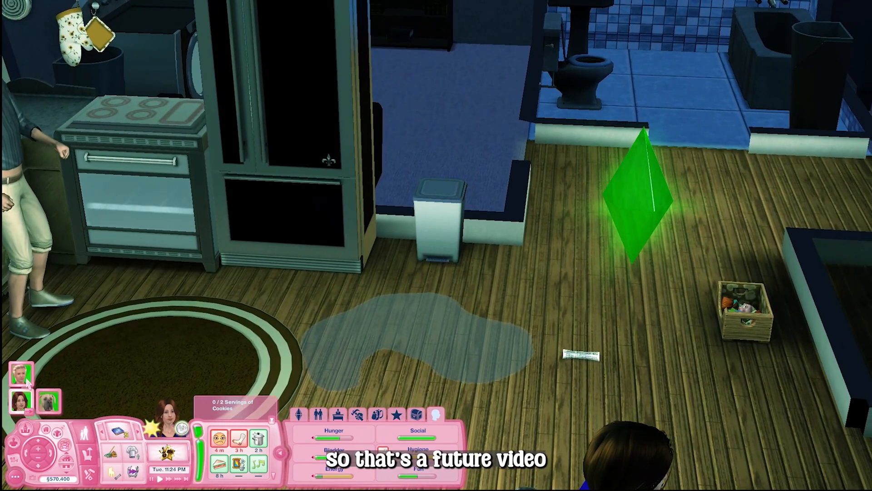
pyautogui.click(422, 343)
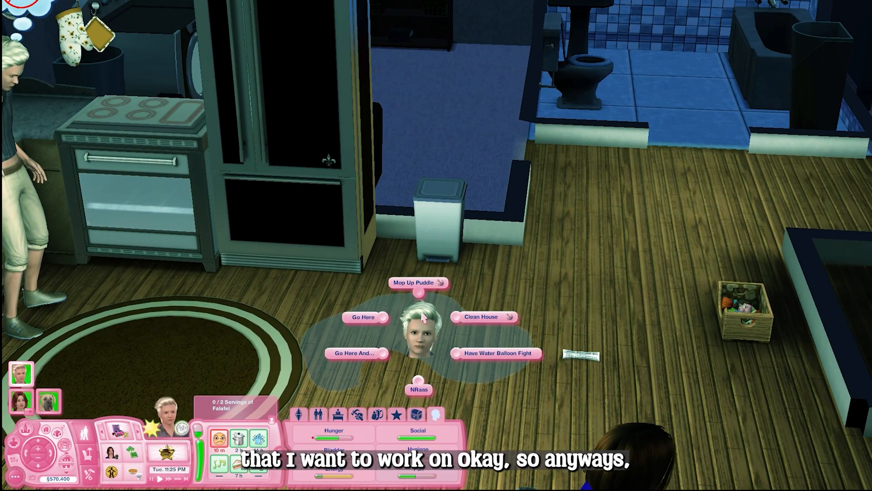
pyautogui.click(426, 293)
pyautogui.moveTo(427, 293); pyautogui.dragTo(559, 284)
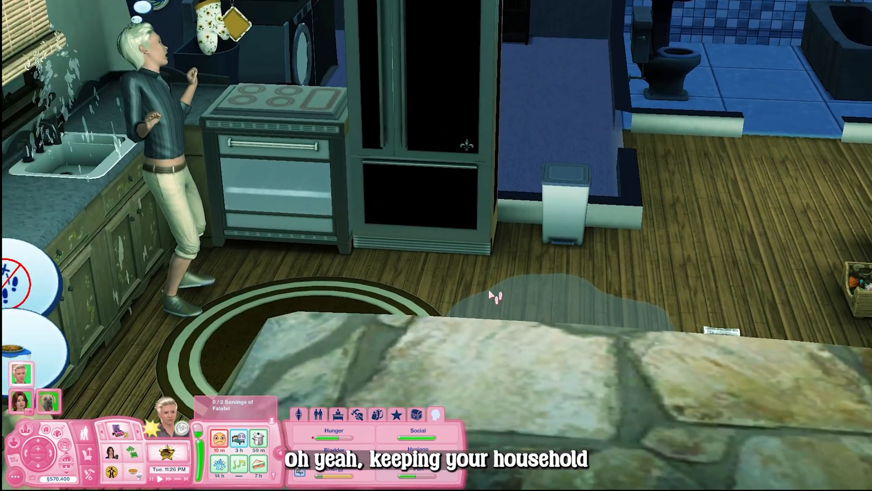
pyautogui.scroll(3, 417, 317)
pyautogui.moveTo(415, 314); pyautogui.dragTo(354, 270)
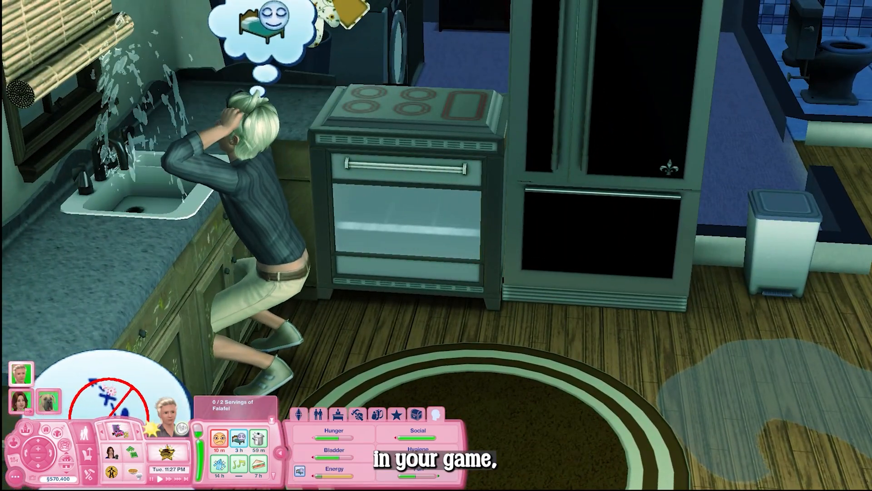
pyautogui.click(25, 401)
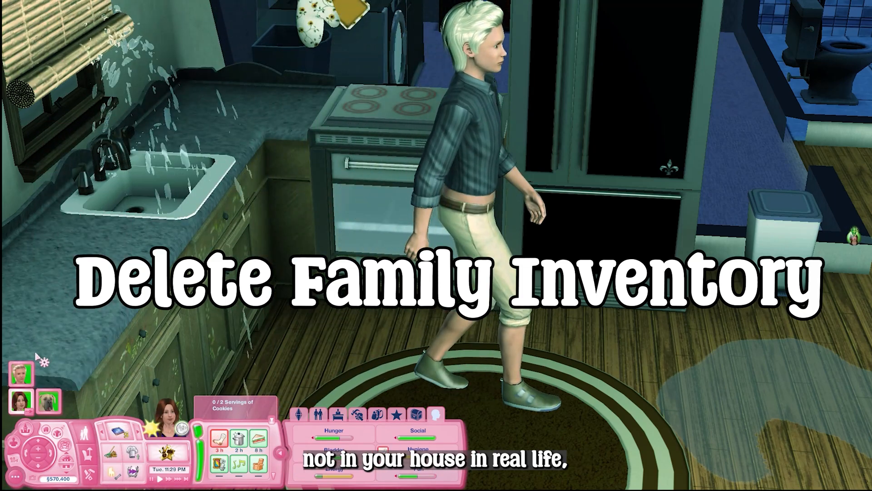
pyautogui.click(17, 373)
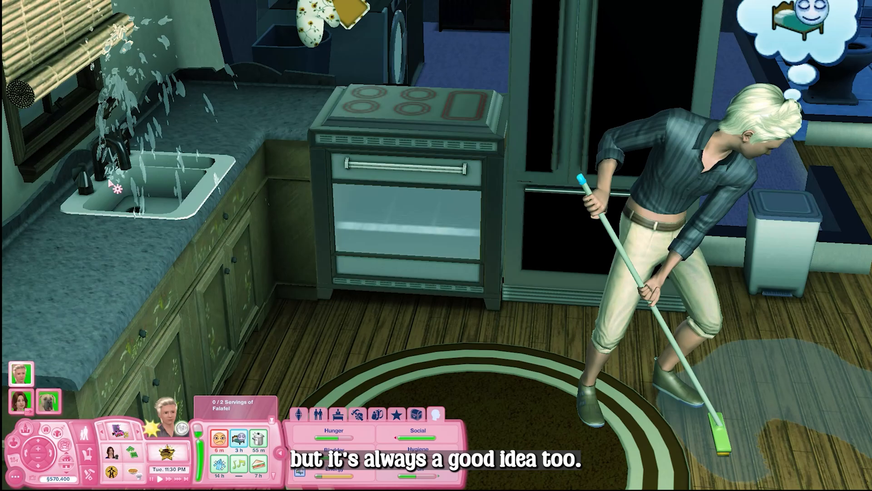
# Switch control to the dark-haired female Sim at the dining table
pyautogui.click(126, 171)
pyautogui.click(143, 197)
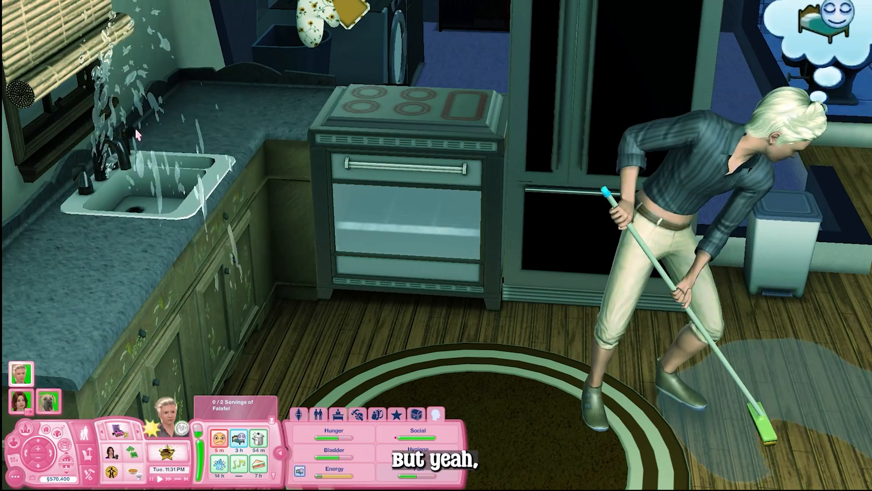
pyautogui.moveTo(318, 277); pyautogui.dragTo(377, 337)
pyautogui.scroll(-3, 353, 293)
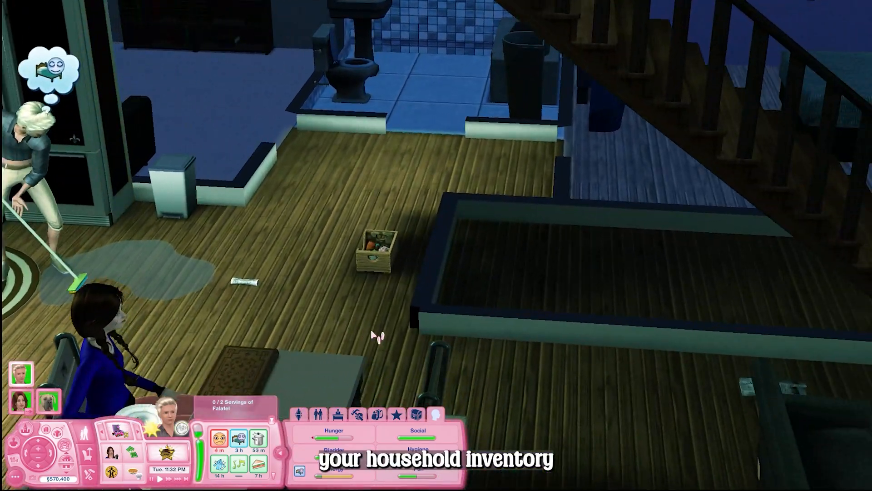
pyautogui.press(',')
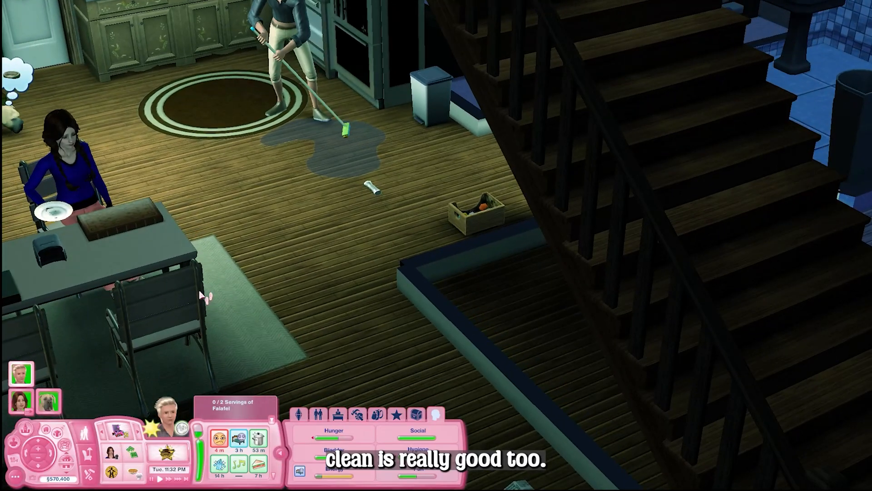
pyautogui.click(20, 399)
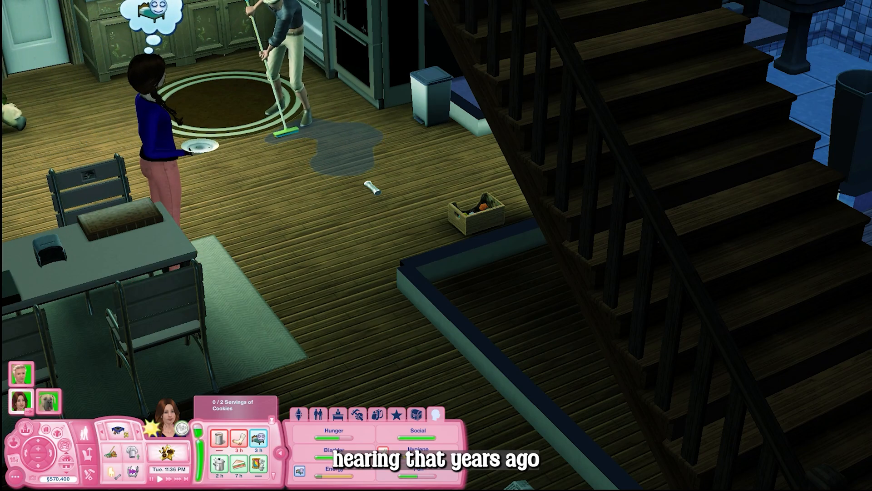
# Run NRaas Debug Enabler from the upstairs bathroom sink
pyautogui.scroll(-2, 381, 269)
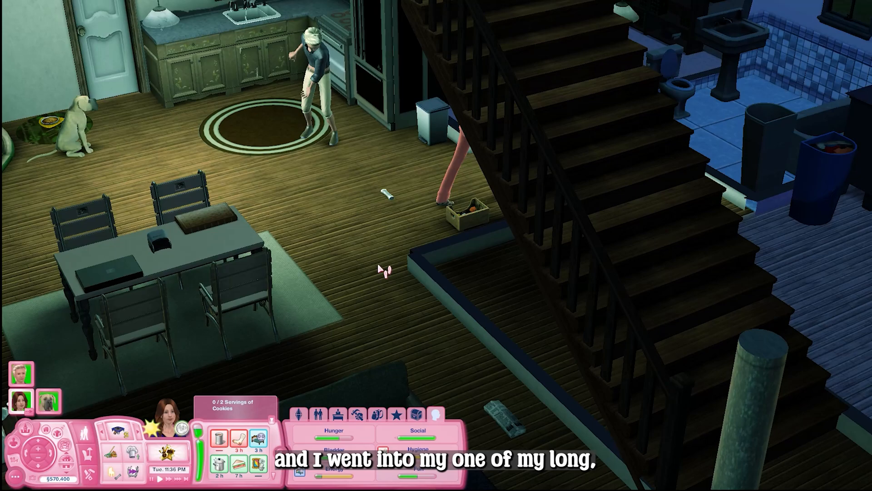
pyautogui.scroll(-2, 381, 269)
pyautogui.moveTo(381, 269); pyautogui.dragTo(335, 311)
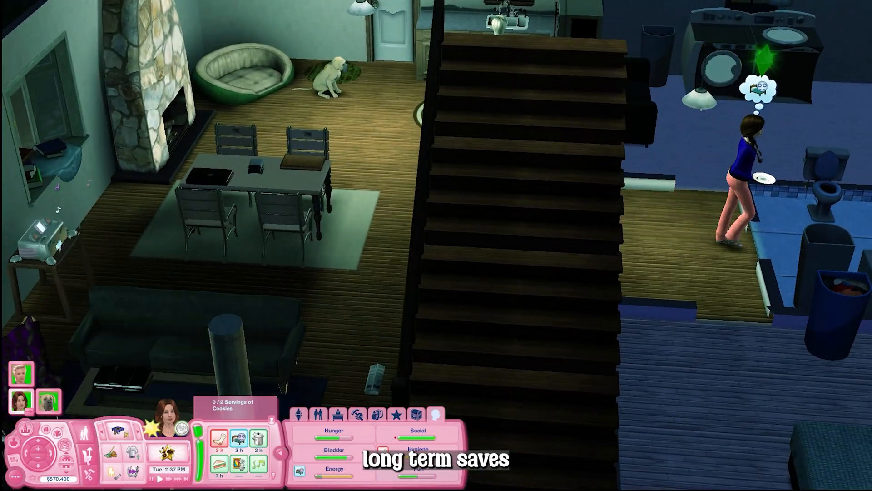
pyautogui.click(68, 463)
pyautogui.scroll(1, 598, 224)
pyautogui.moveTo(598, 224); pyautogui.dragTo(460, 218)
pyautogui.scroll(2, 588, 247)
pyautogui.scroll(2, 459, 218)
pyautogui.click(380, 223)
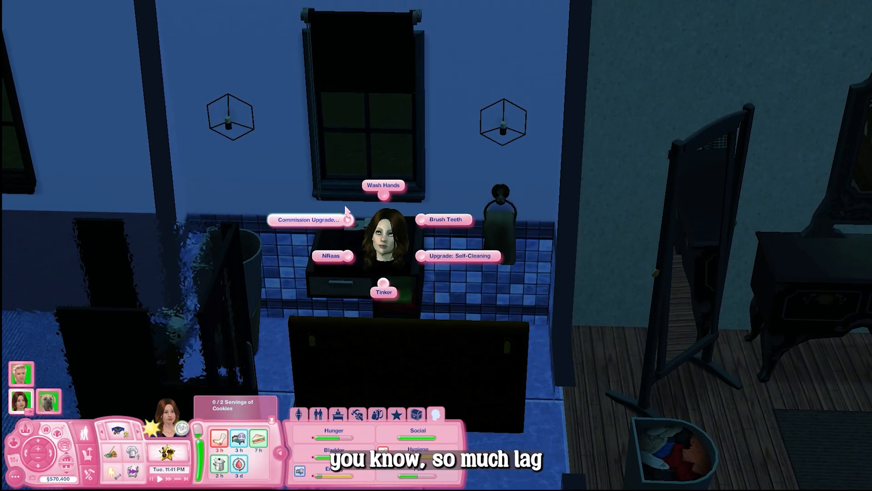
pyautogui.click(351, 258)
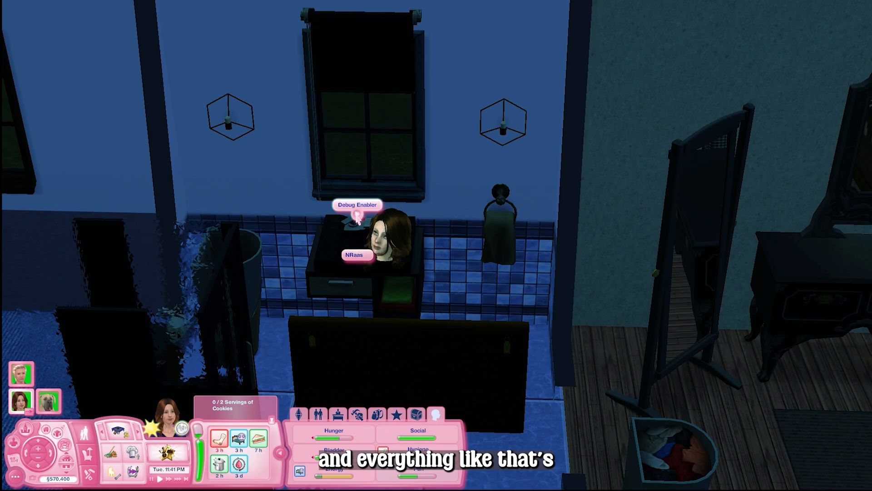
pyautogui.click(357, 205)
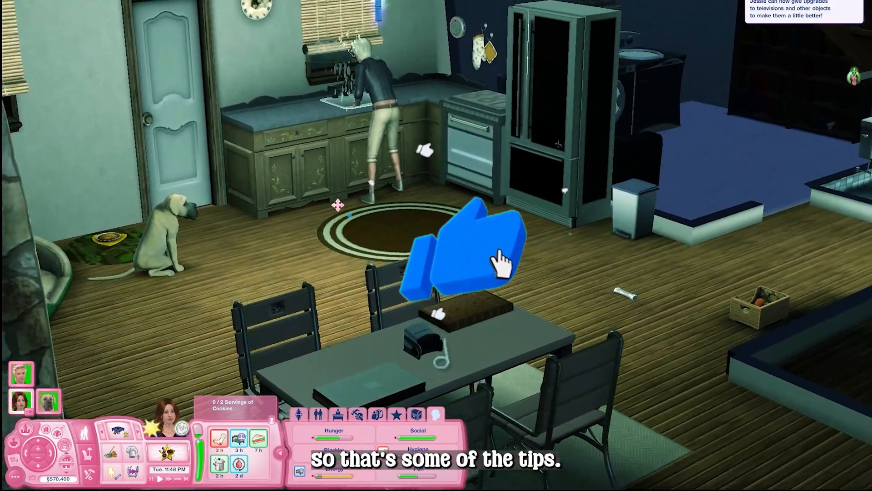
# Have the Sim rub the Great Dane's belly through the Affection interactions
pyautogui.scroll(3, 62, 359)
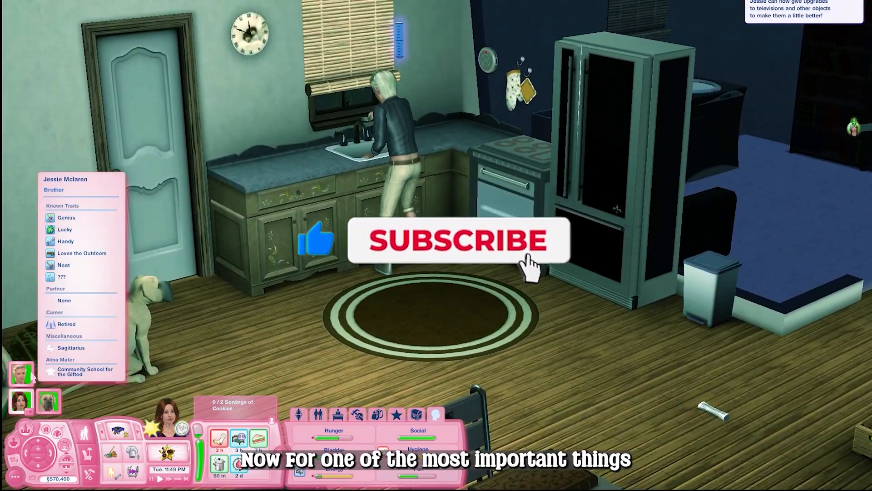
pyautogui.click(125, 334)
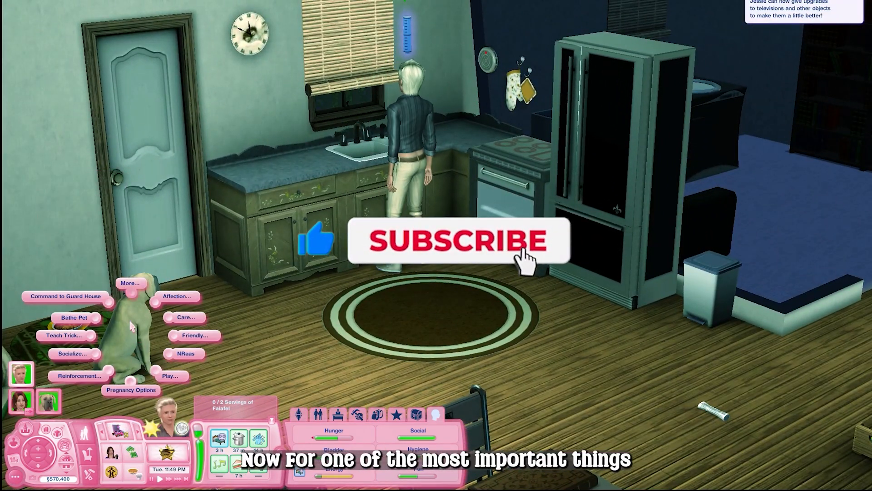
pyautogui.click(175, 297)
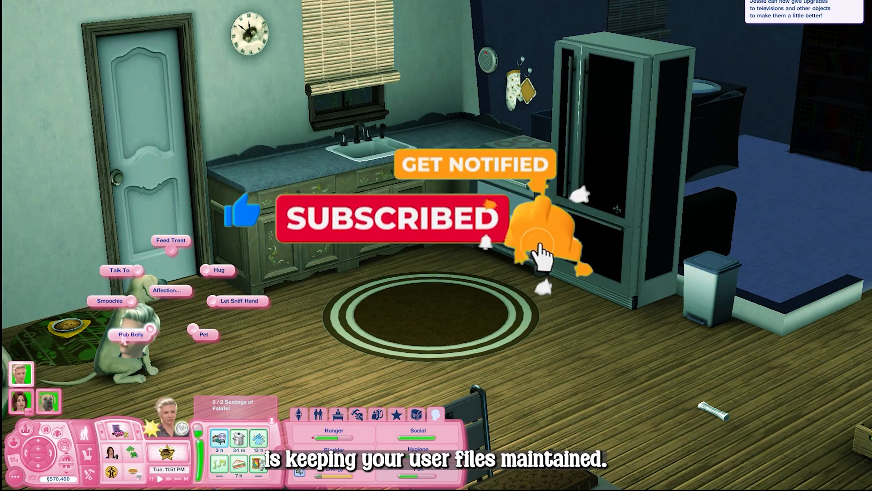
pyautogui.click(136, 337)
pyautogui.moveTo(185, 288); pyautogui.dragTo(187, 351)
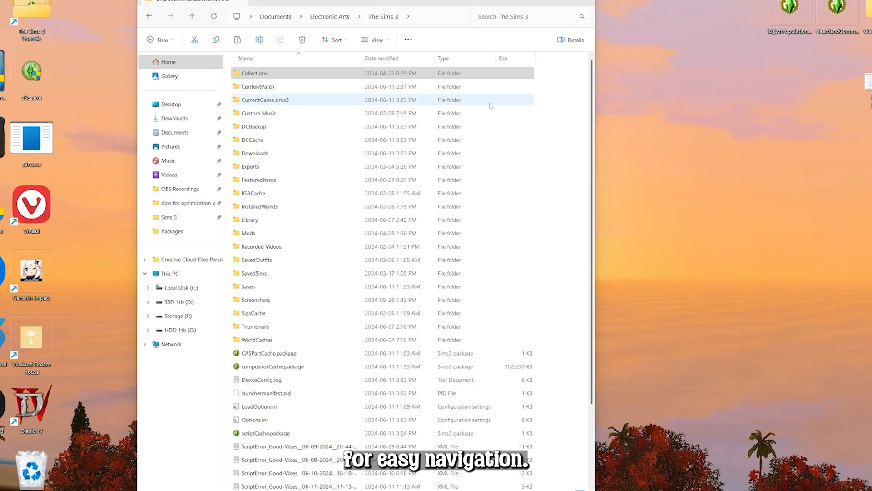
# Browse the folders inside Documents\Electronic Arts\The Sims 3
pyautogui.click(487, 76)
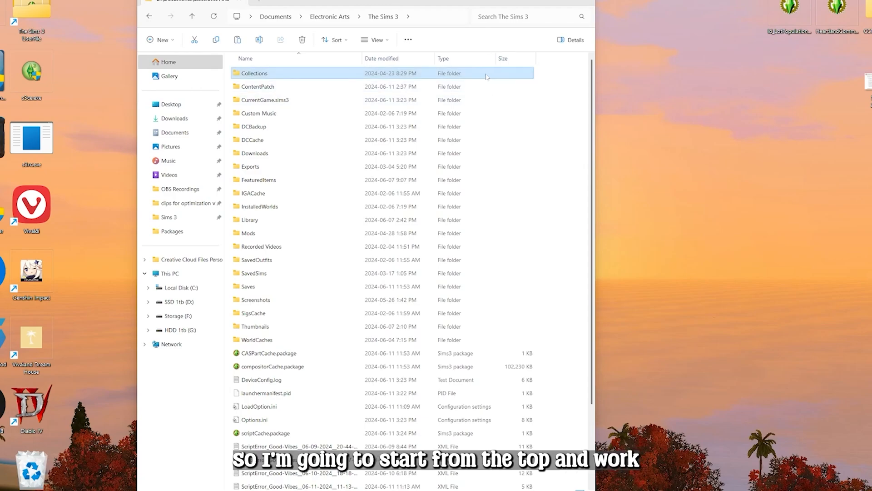
pyautogui.click(325, 76)
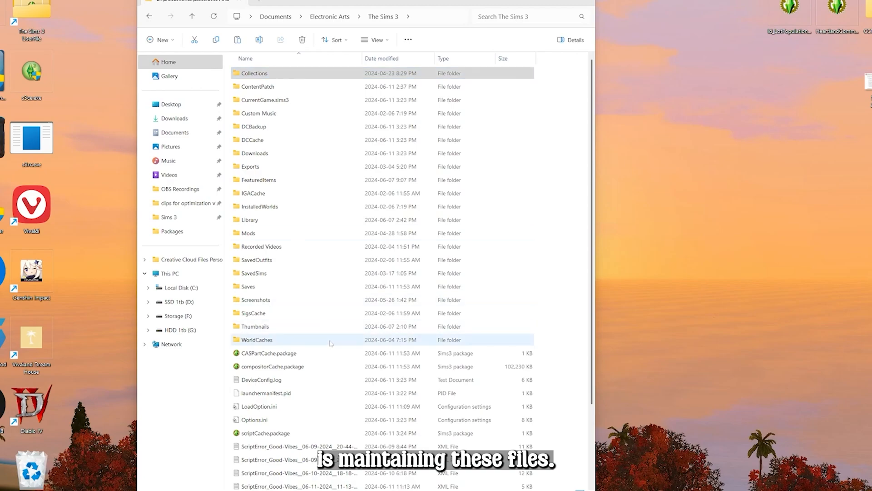
pyautogui.click(249, 69)
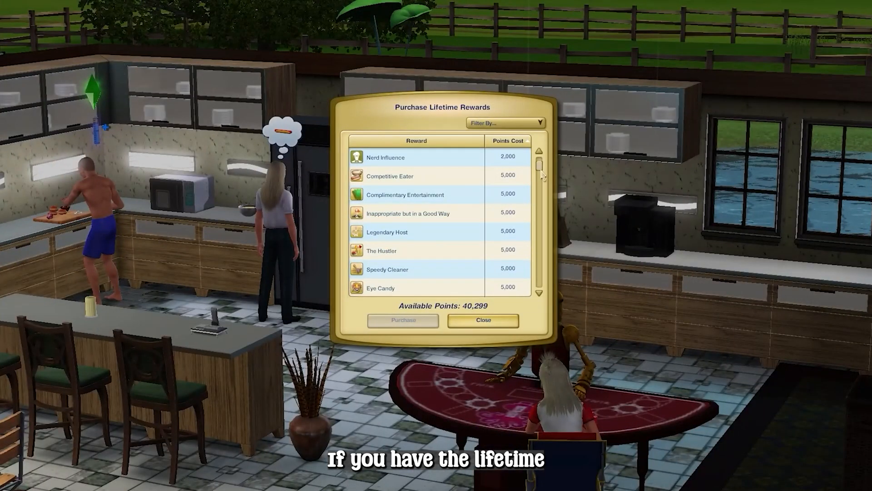
pyautogui.moveTo(540, 182); pyautogui.dragTo(542, 278)
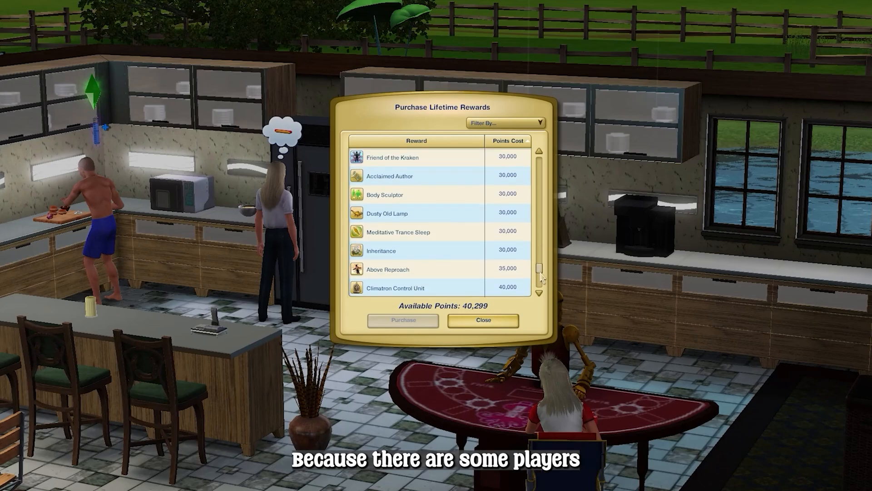
# Purchase the Collection Helper lifetime reward and close the rewards window
pyautogui.moveTo(418, 288)
pyautogui.scroll(-1, 423, 286)
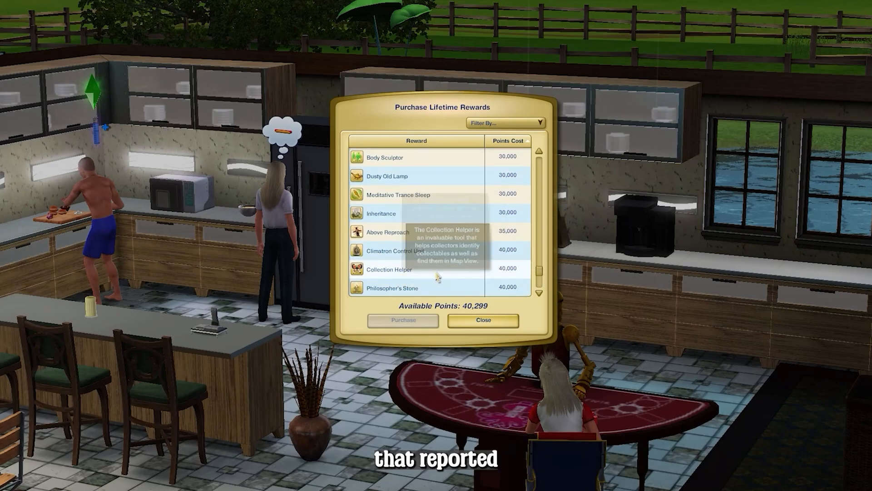
pyautogui.click(491, 271)
pyautogui.click(409, 321)
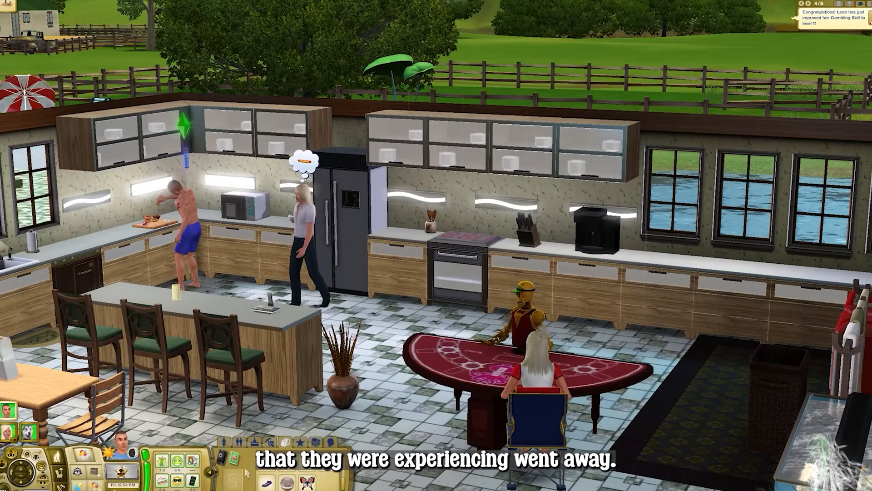
pyautogui.click(285, 442)
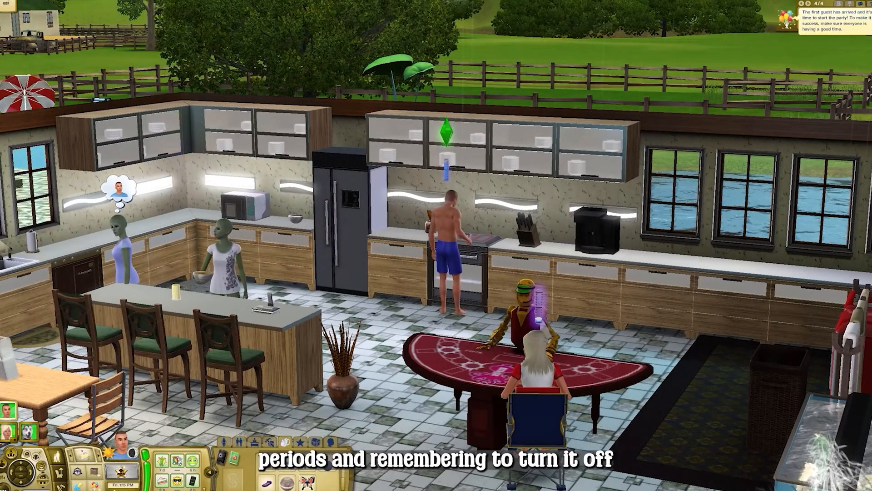
pyautogui.click(308, 482)
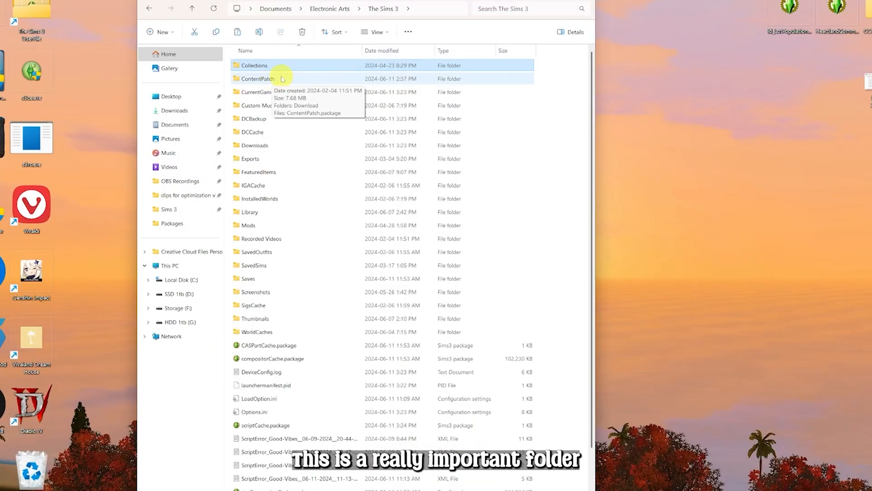
# Inspect the ContentPatch folder, then go back and open the CurrentGame.sims3 folder
pyautogui.doubleClick(282, 80)
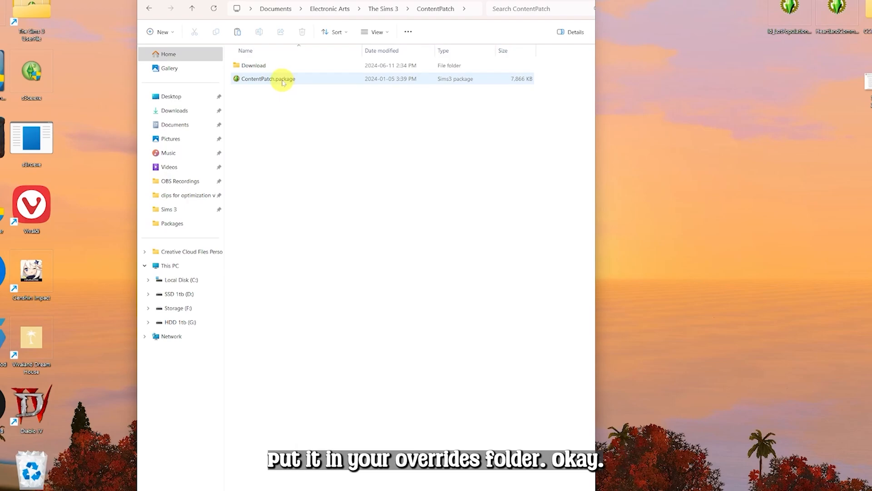
pyautogui.hotkey('alt', 'Up')
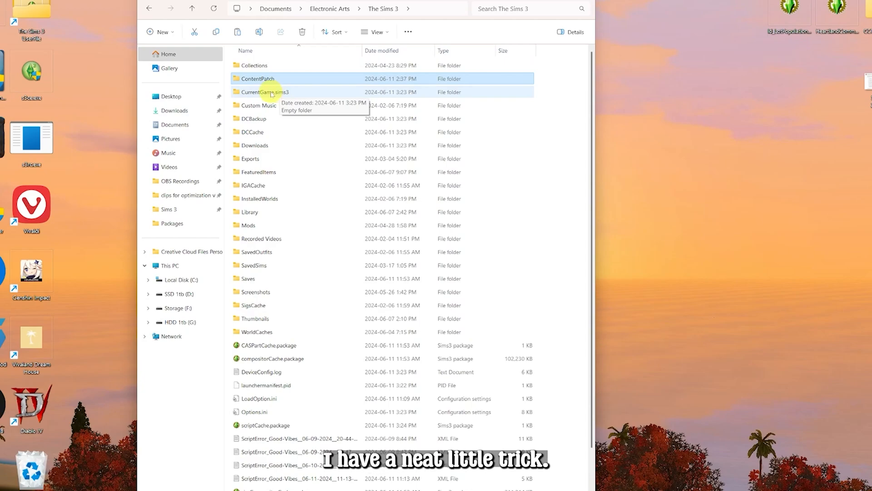
pyautogui.doubleClick(268, 93)
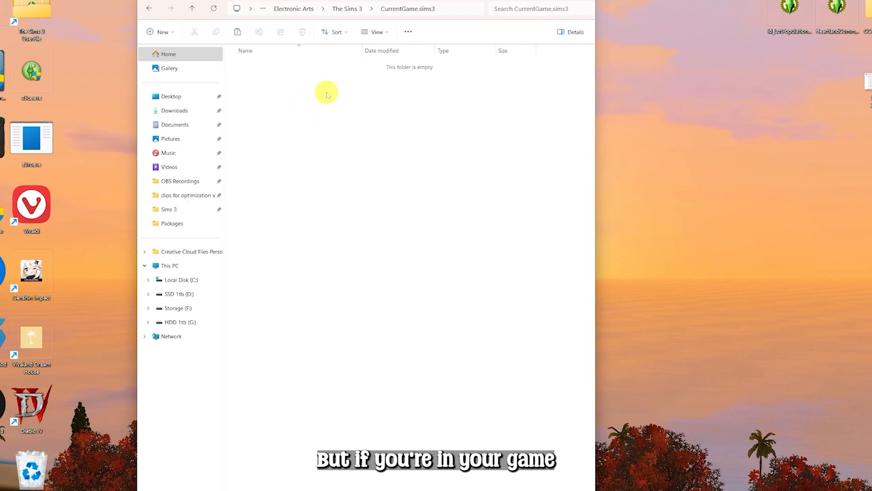
# Save the game under the name CommodoresAppaloosa
pyautogui.write('loosa')
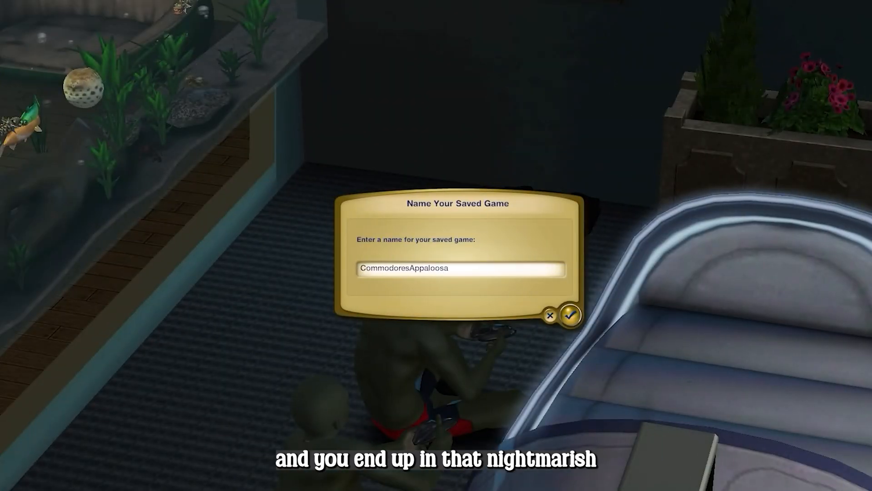
pyautogui.click(571, 314)
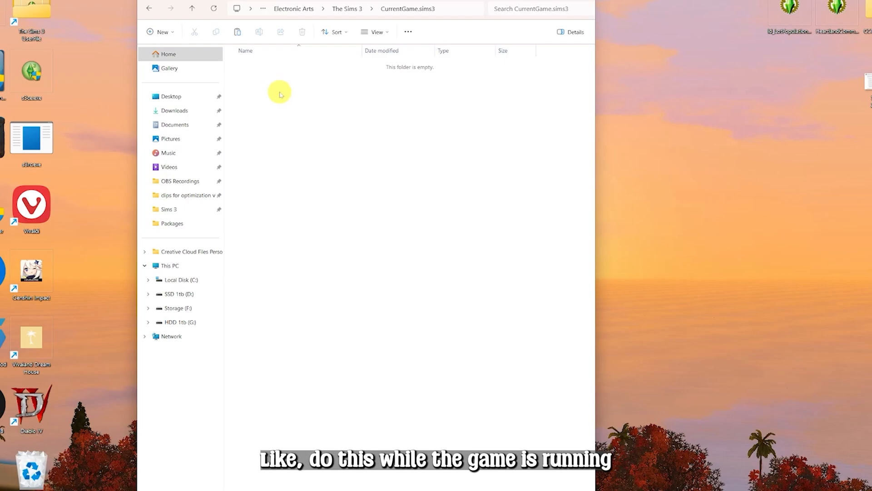
# Go back to The Sims 3 folder and open the Saves folder
pyautogui.click(192, 9)
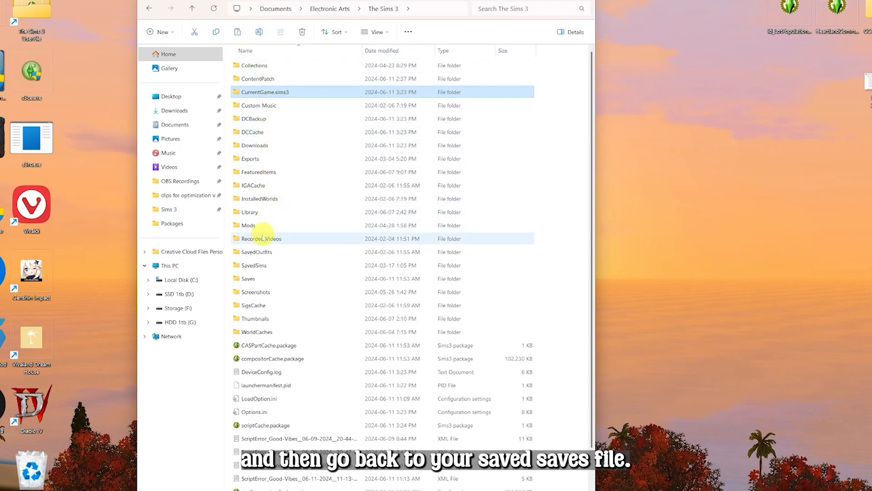
pyautogui.doubleClick(253, 279)
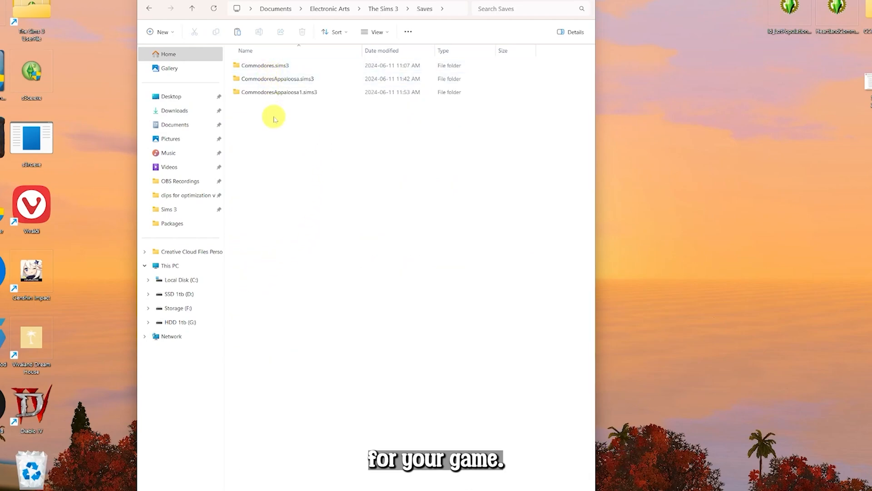
# Open the CurrentGame.sims3 folder to check it for leftover files
pyautogui.click(168, 32)
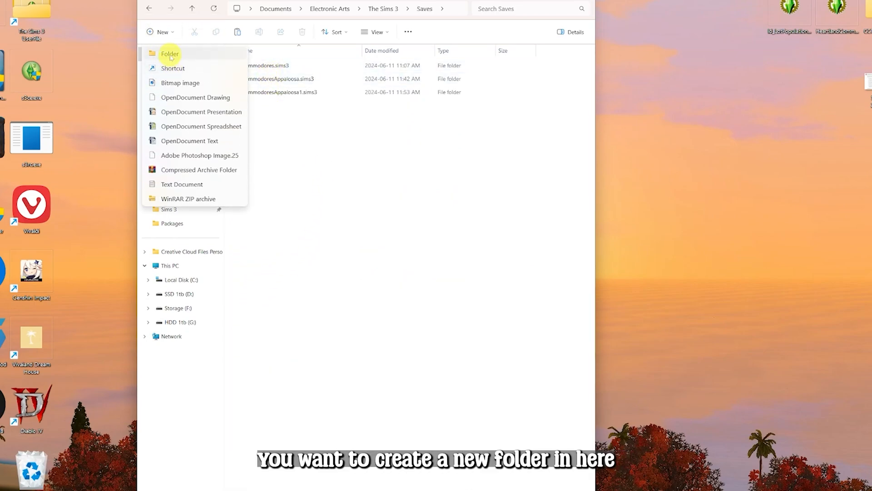
pyautogui.click(277, 130)
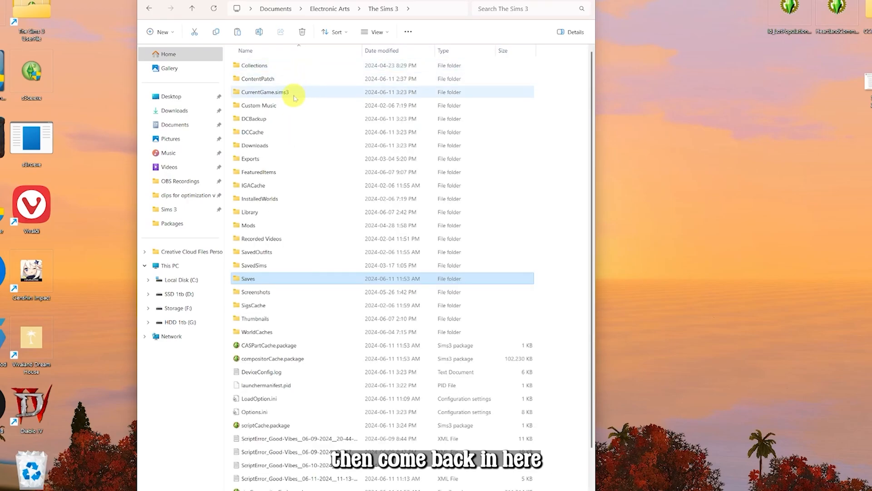
pyautogui.click(294, 97)
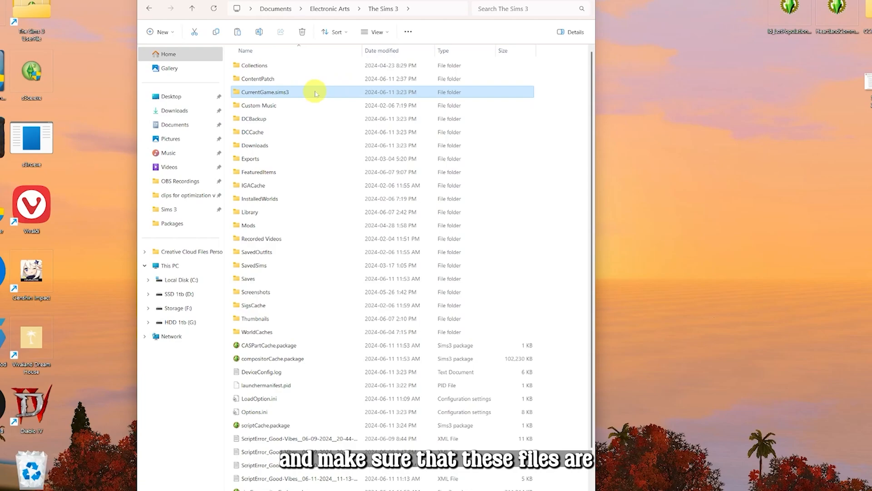
pyautogui.doubleClick(312, 91)
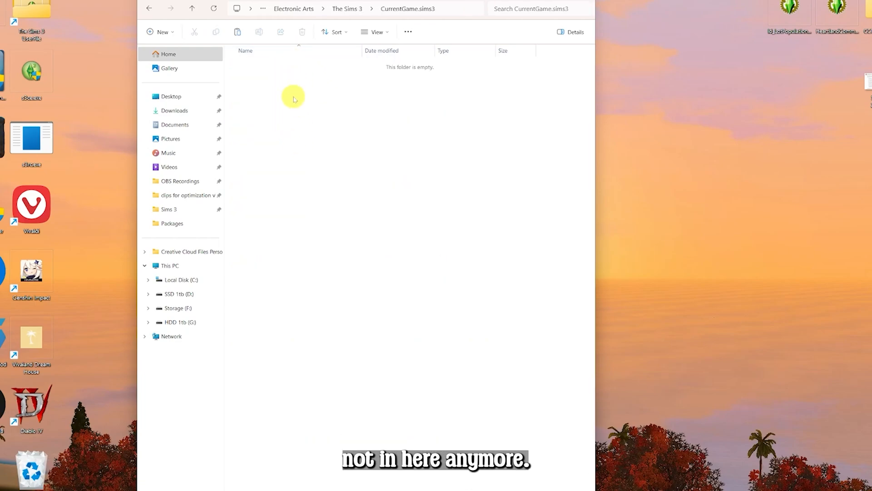
# Return to the Saves folder and select the CommodoresAppaloosa1.sims3 save folder
pyautogui.click(193, 8)
pyautogui.doubleClick(286, 275)
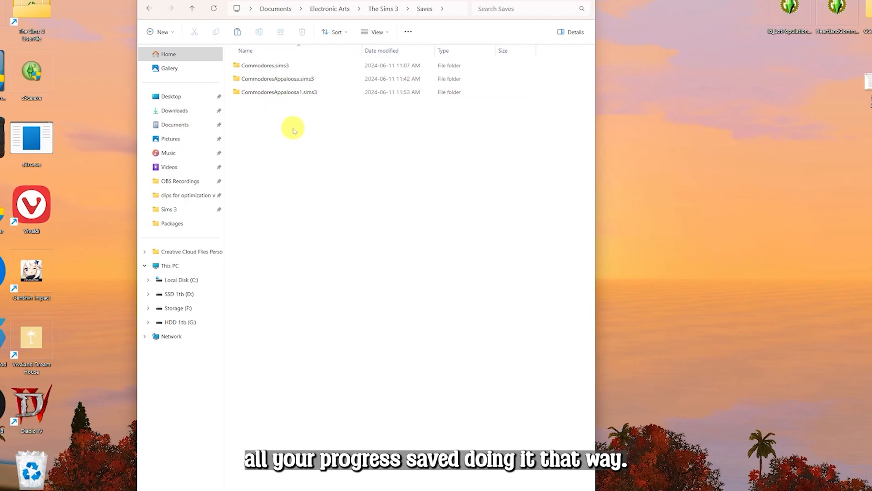
pyautogui.click(287, 93)
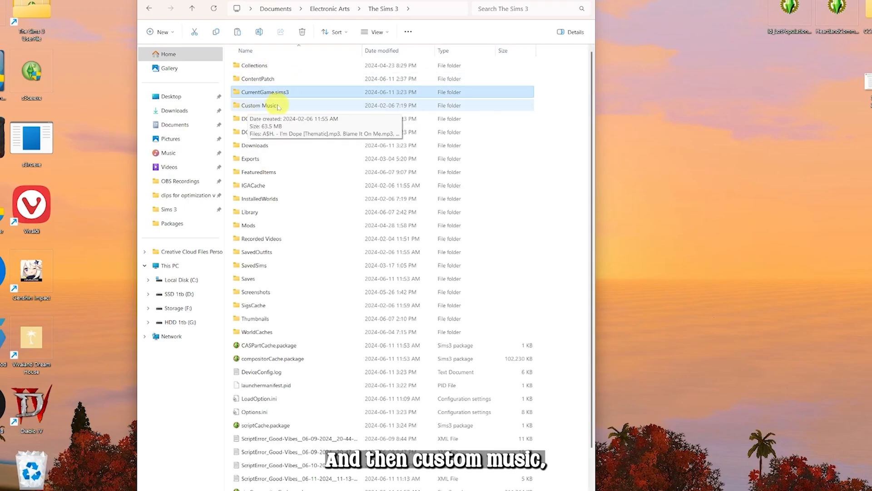
# Open the Custom Music folder to review the music files, then go back up
pyautogui.click(280, 107)
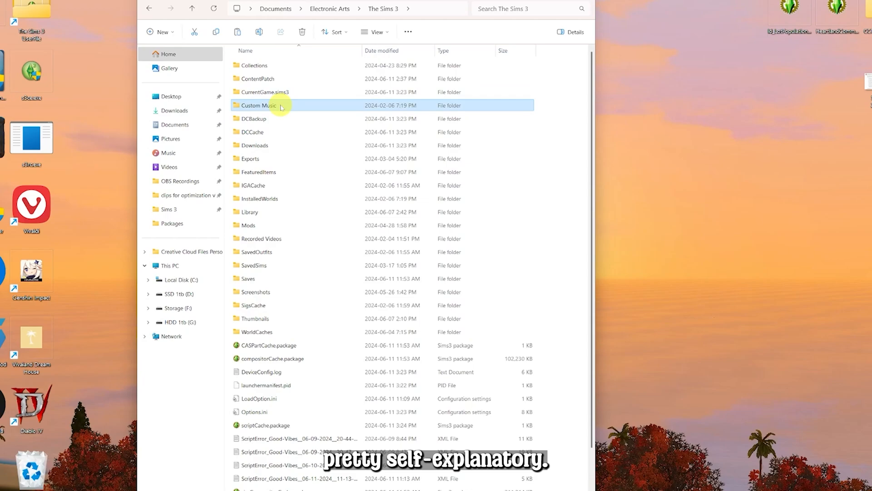
pyautogui.doubleClick(282, 108)
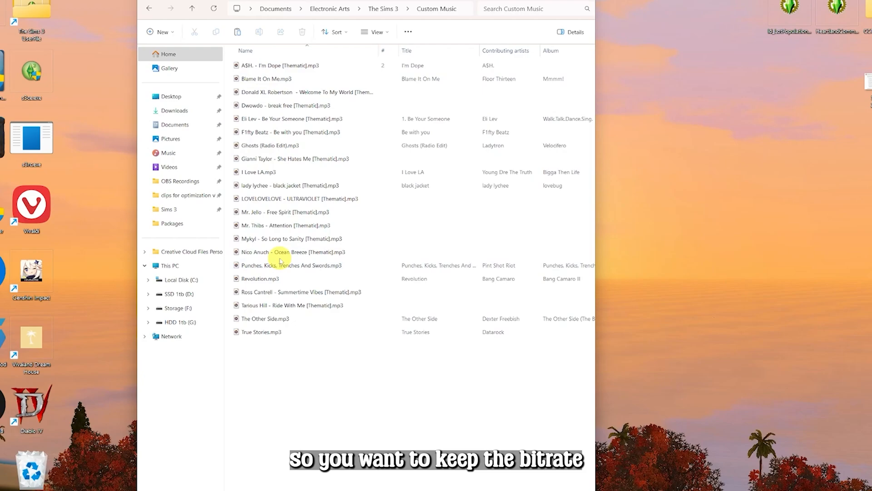
pyautogui.click(192, 9)
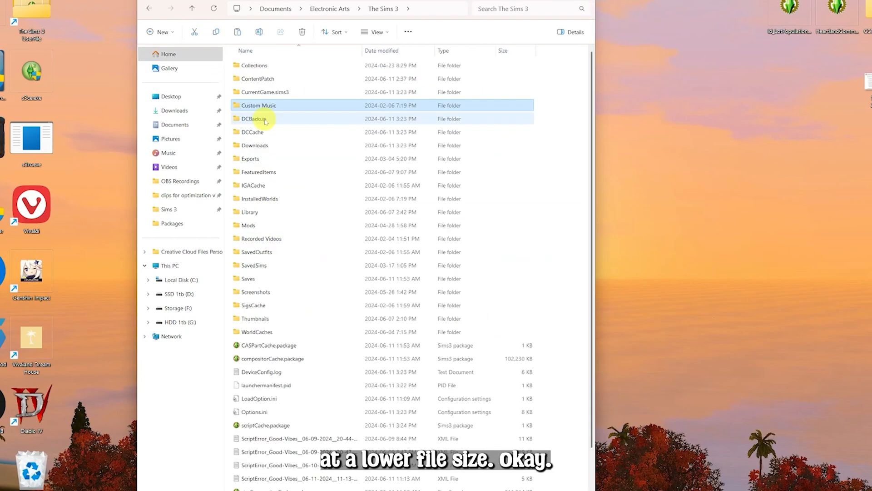
# Open the DCBackup folder, widen the window, and select the ccmerged.package file
pyautogui.doubleClick(276, 119)
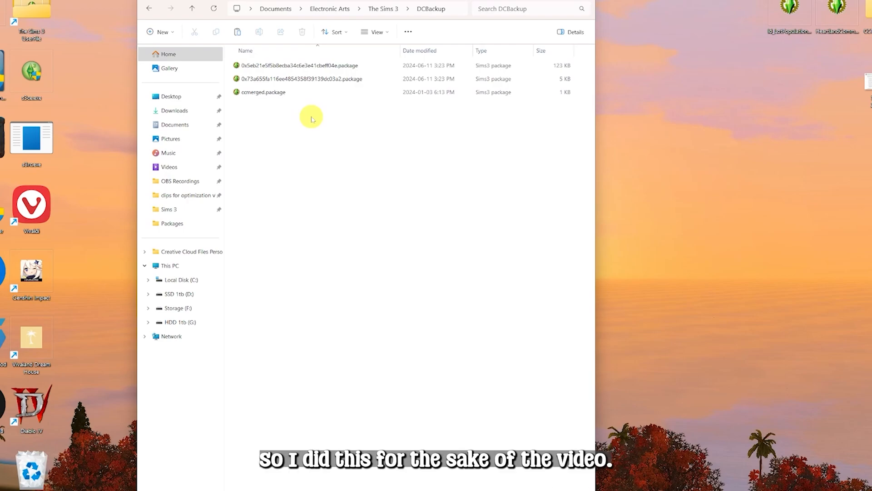
pyautogui.moveTo(596, 152); pyautogui.dragTo(748, 152)
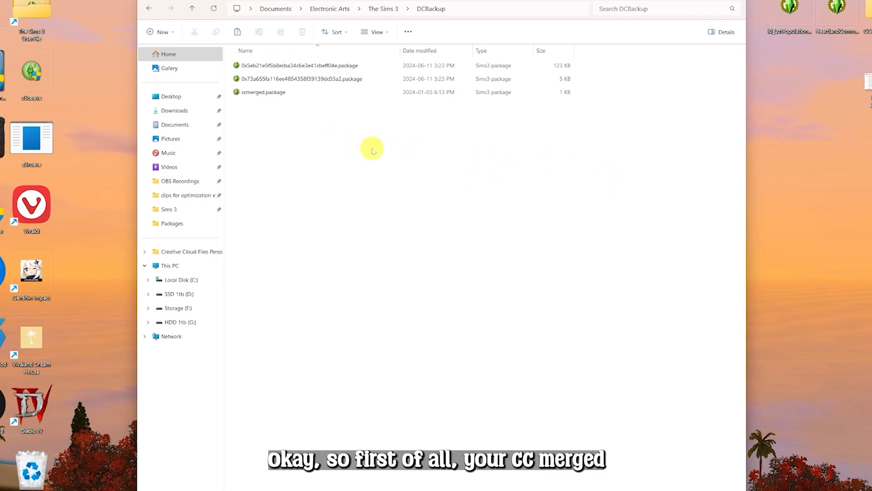
pyautogui.click(247, 94)
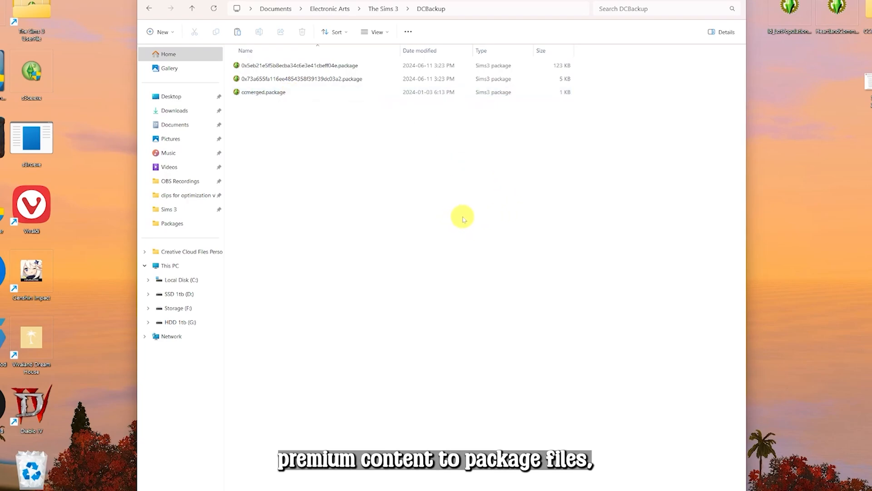
pyautogui.click(274, 93)
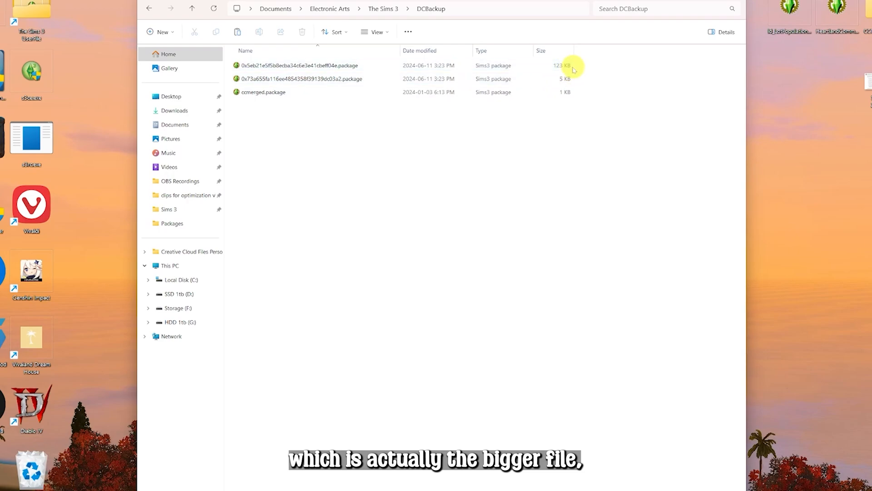
# Open the first hashed DCBackup package in s3pe, preview its ICON resource, and close it
pyautogui.doubleClick(415, 65)
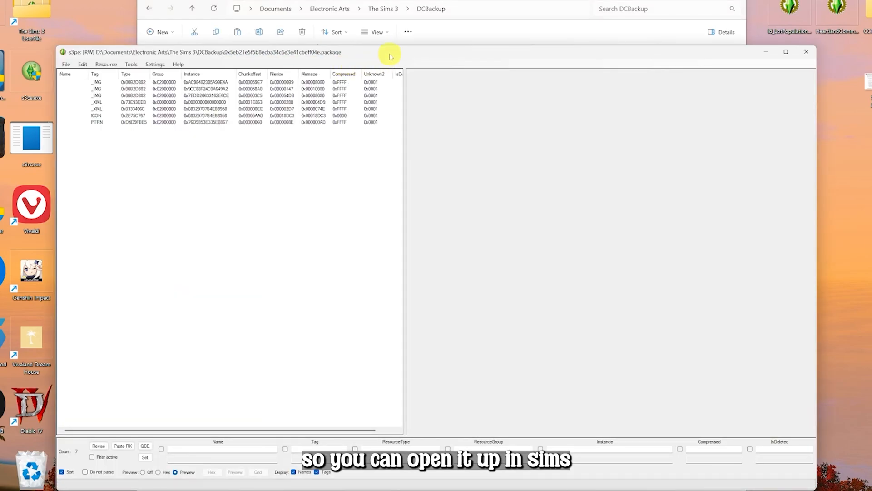
pyautogui.moveTo(390, 56); pyautogui.dragTo(386, 17)
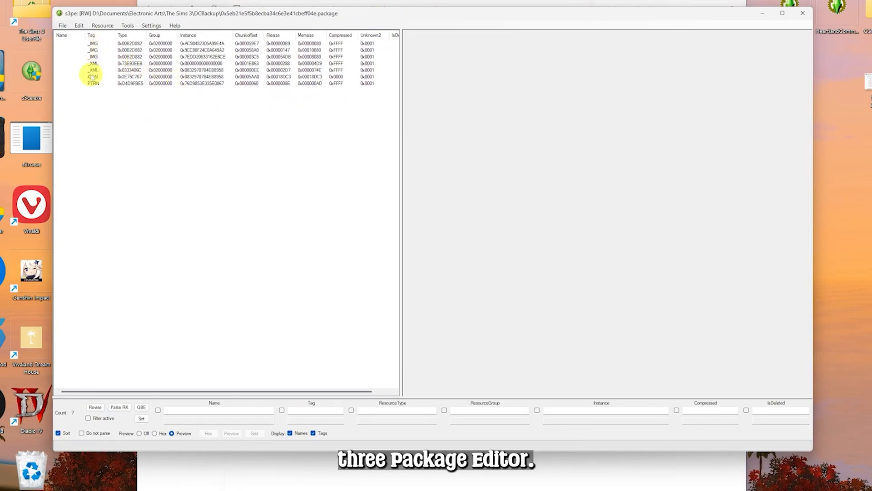
pyautogui.click(92, 78)
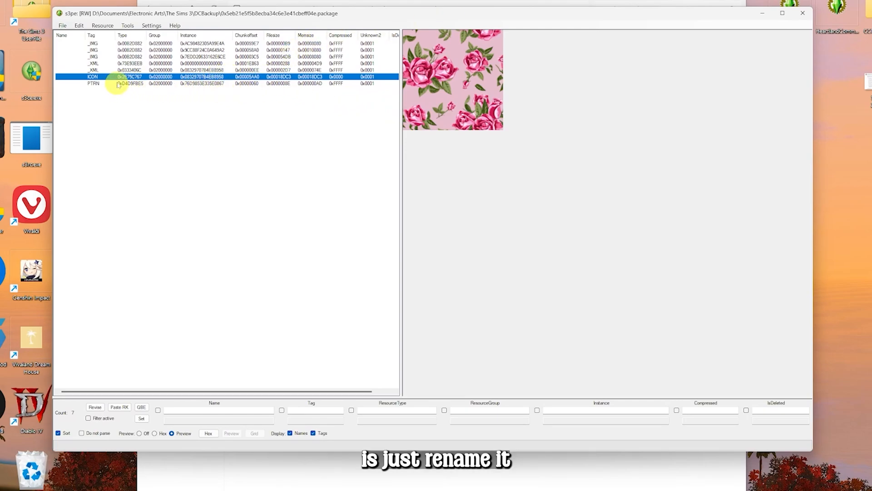
pyautogui.click(803, 13)
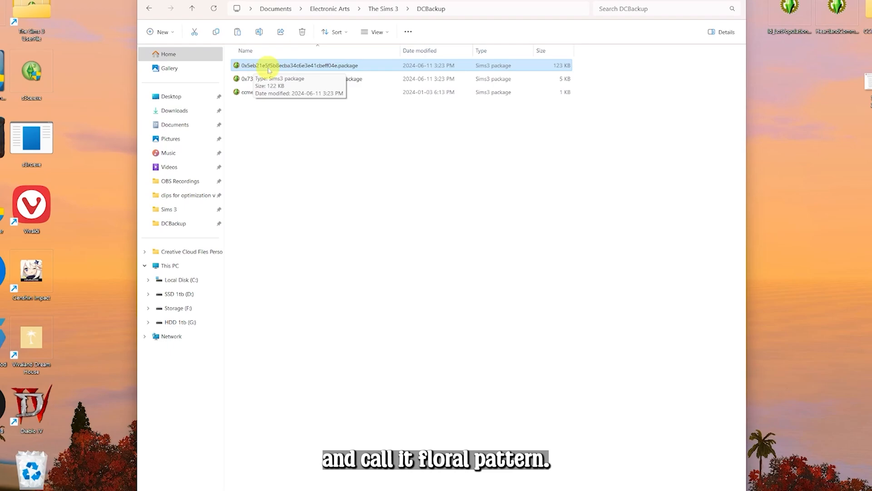
# Open the second hashed DCBackup package in s3pe, preview its THUM resource, and close it
pyautogui.click(315, 81)
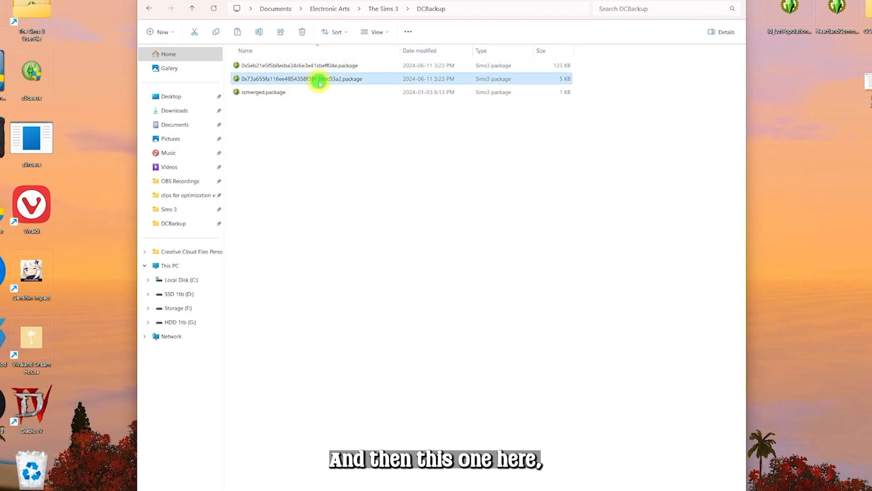
pyautogui.doubleClick(319, 81)
pyautogui.click(175, 57)
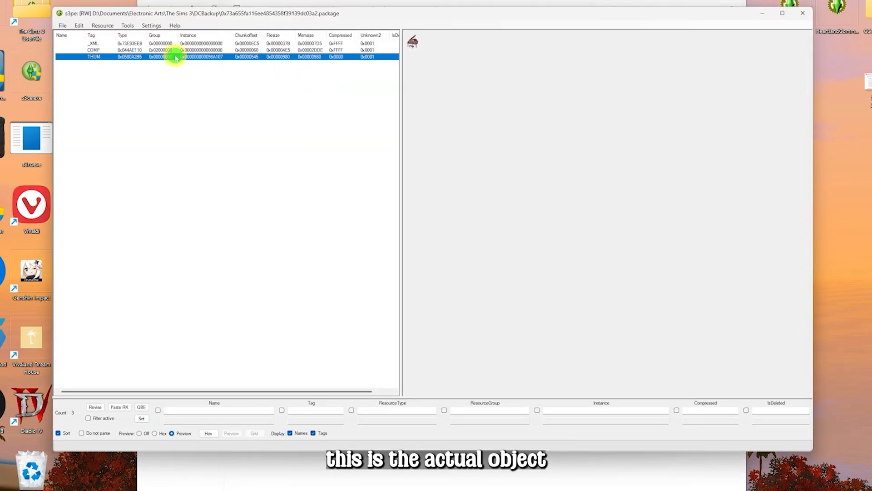
pyautogui.moveTo(450, 18); pyautogui.dragTo(399, 43)
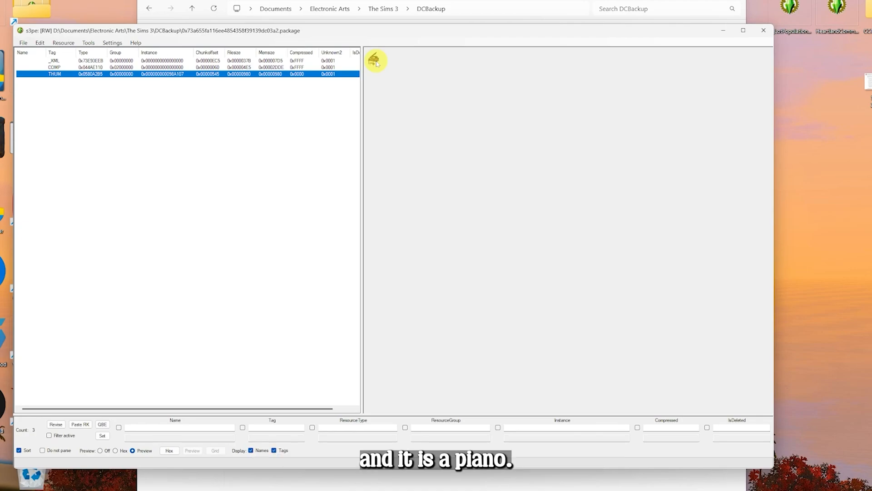
pyautogui.click(764, 30)
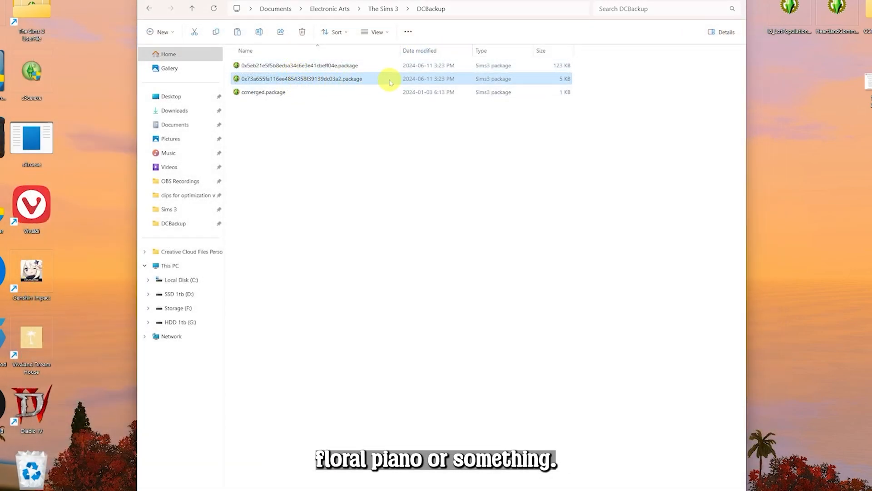
# Cut both hashed package files from DCBackup and open the Mods Packages folder to place them
pyautogui.keyDown('ctrl'); pyautogui.click(567, 72); pyautogui.keyUp('ctrl')
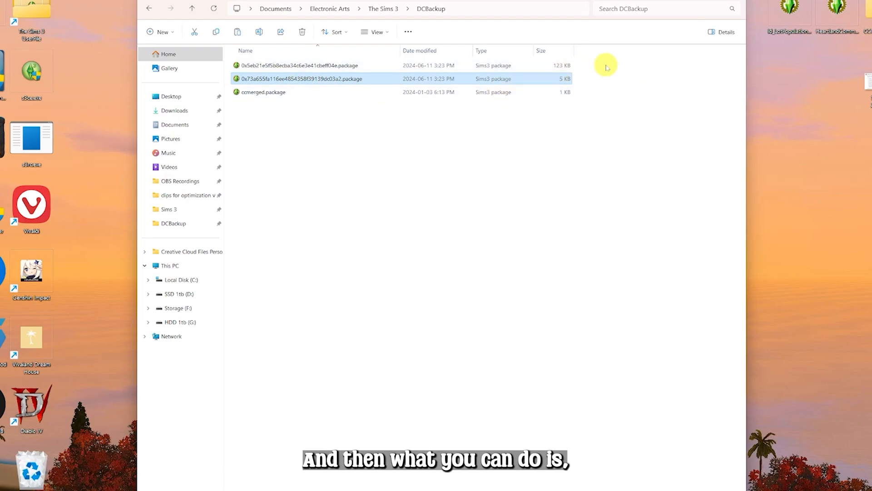
pyautogui.moveTo(606, 66); pyautogui.dragTo(525, 79)
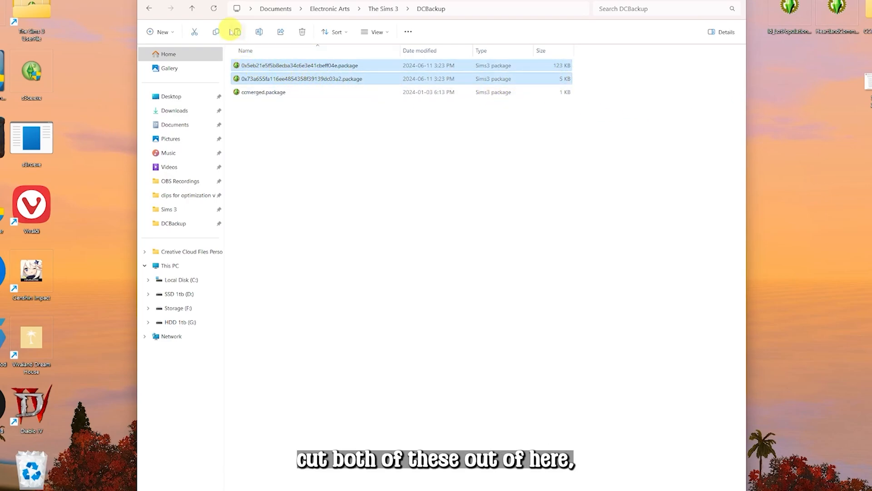
pyautogui.click(195, 32)
pyautogui.click(193, 8)
pyautogui.click(276, 226)
pyautogui.doubleClick(277, 226)
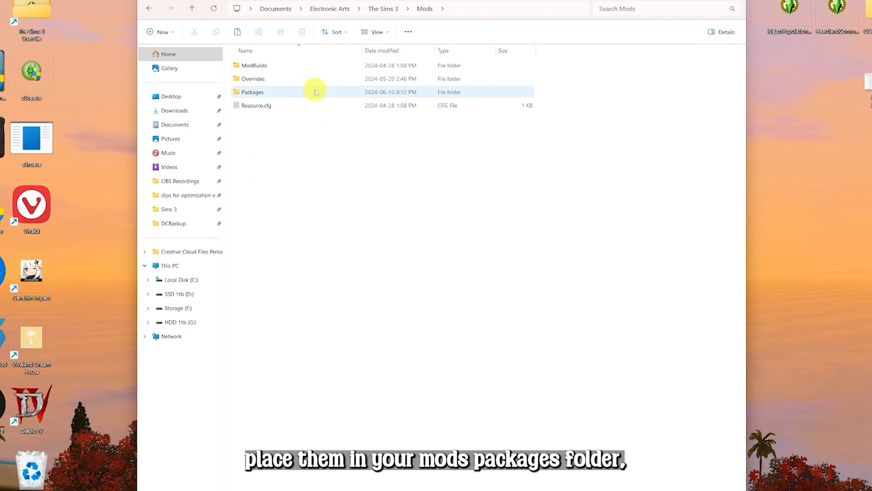
pyautogui.doubleClick(314, 90)
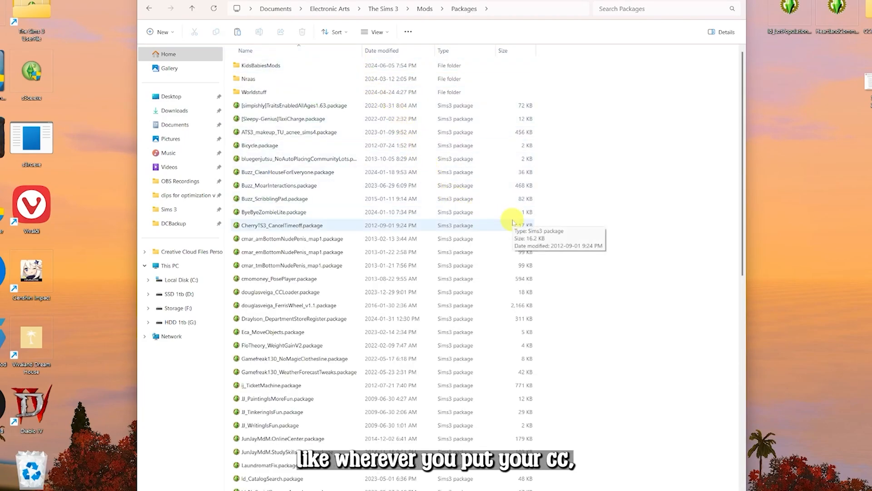
# Navigate up to Documents and back into the DCBackup folder
pyautogui.click(193, 9)
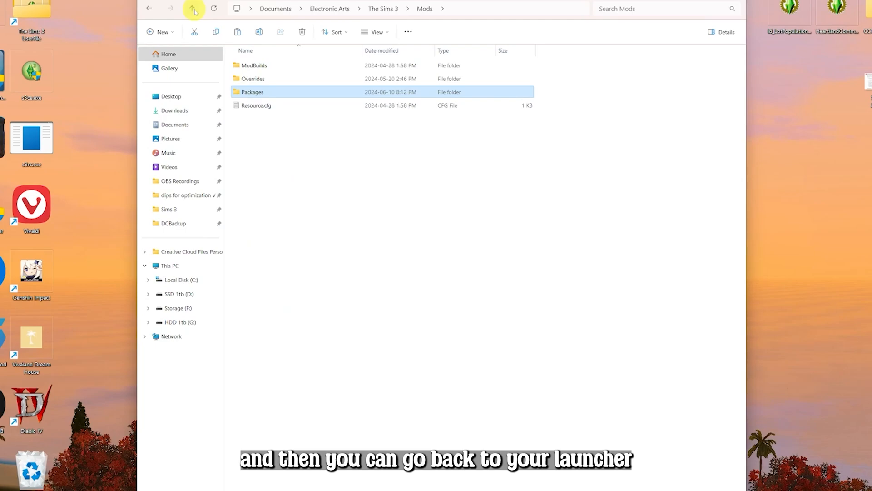
pyautogui.click(193, 9)
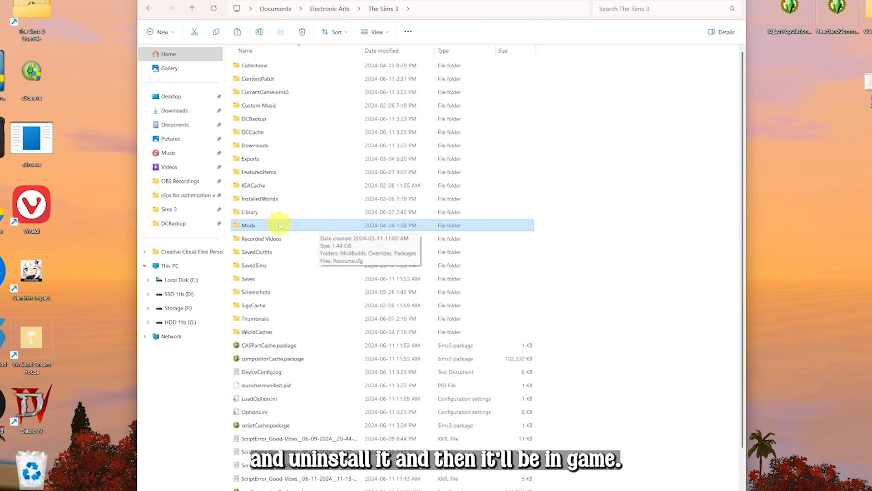
pyautogui.click(192, 8)
pyautogui.click(193, 8)
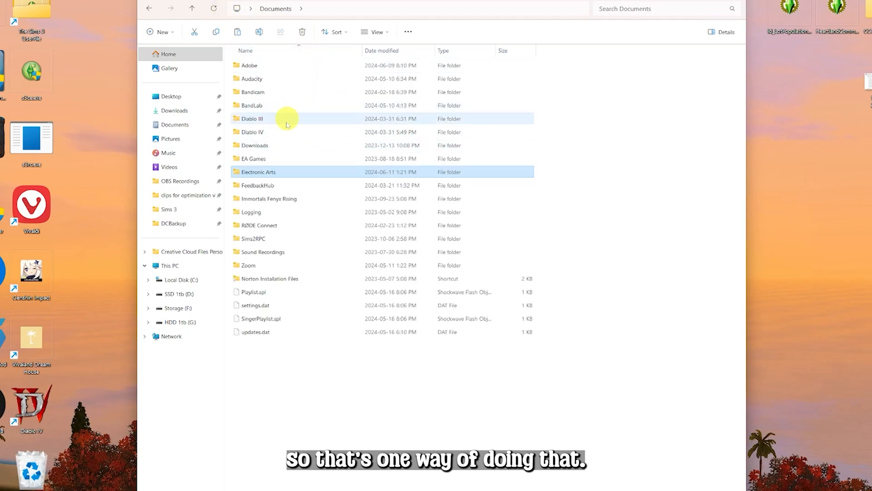
pyautogui.click(289, 177)
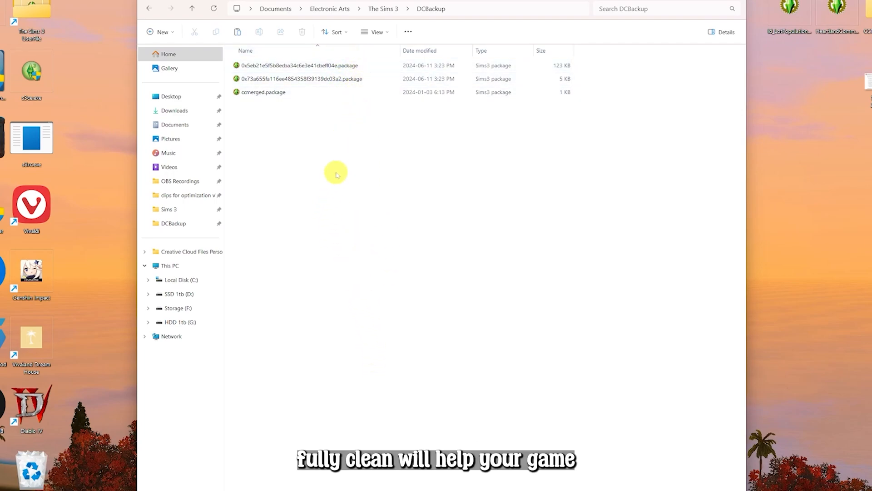
# Open the DCCache and Downloads folders to review their contents
pyautogui.click(193, 10)
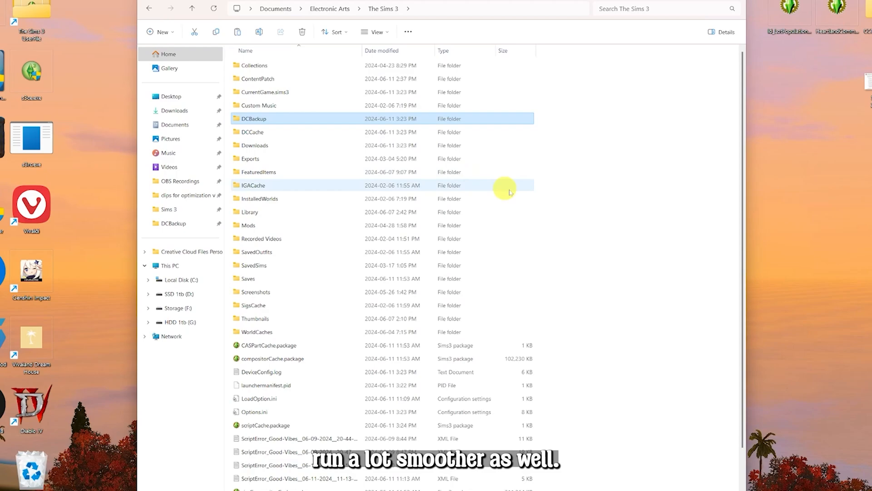
pyautogui.doubleClick(357, 134)
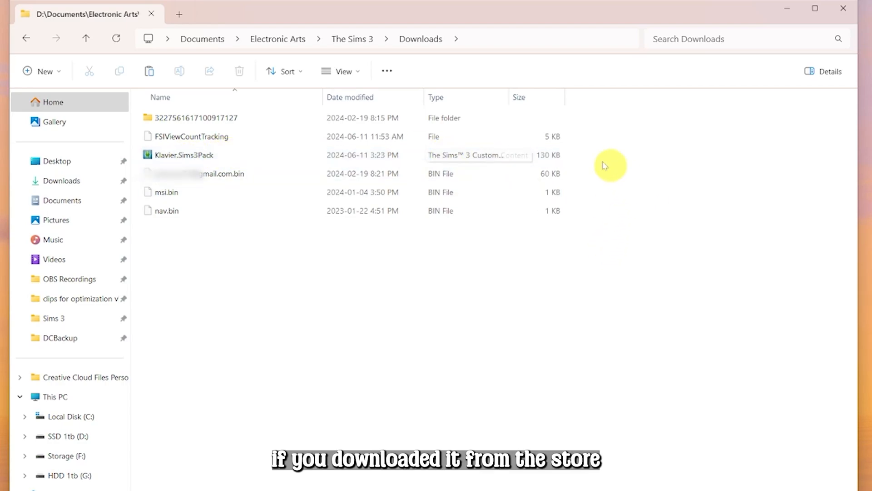
pyautogui.click(219, 162)
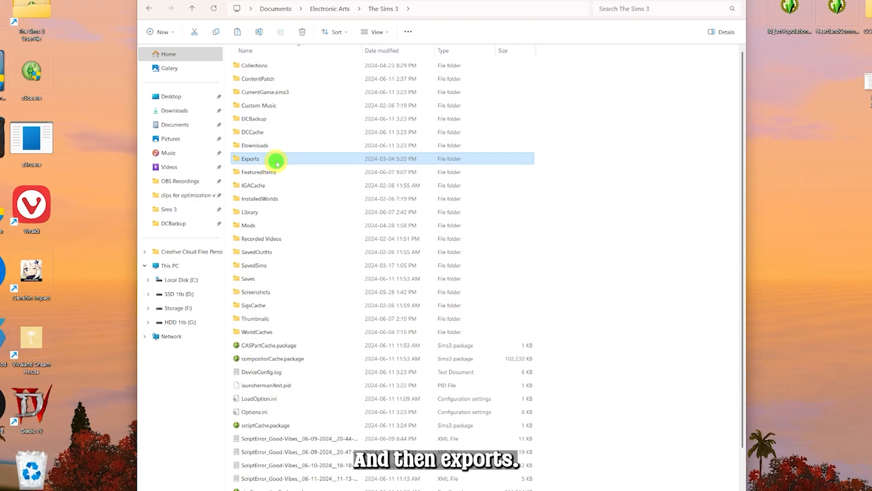
# Open the Exports folder, go back, and open the FeaturedItems folder
pyautogui.doubleClick(276, 163)
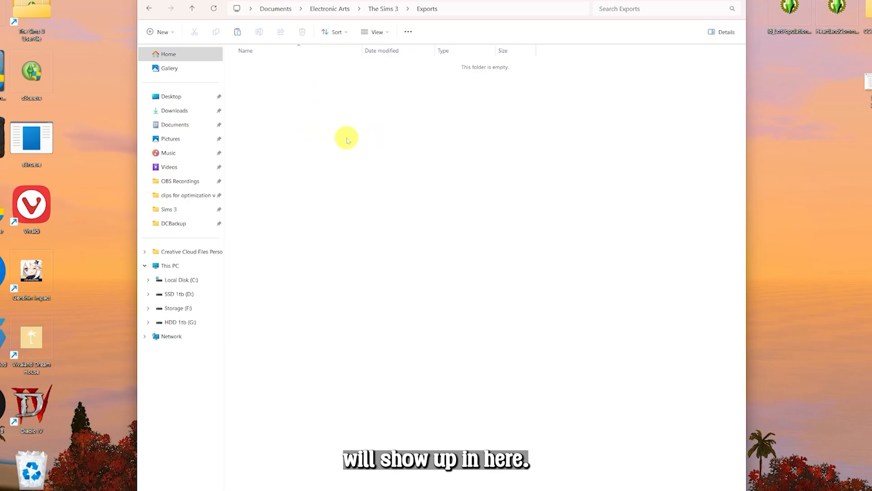
pyautogui.click(193, 9)
pyautogui.doubleClick(304, 173)
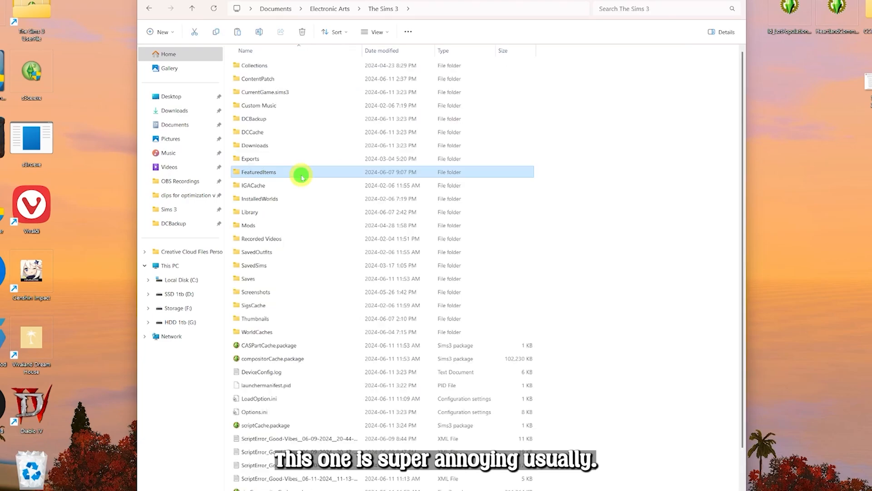
pyautogui.doubleClick(301, 174)
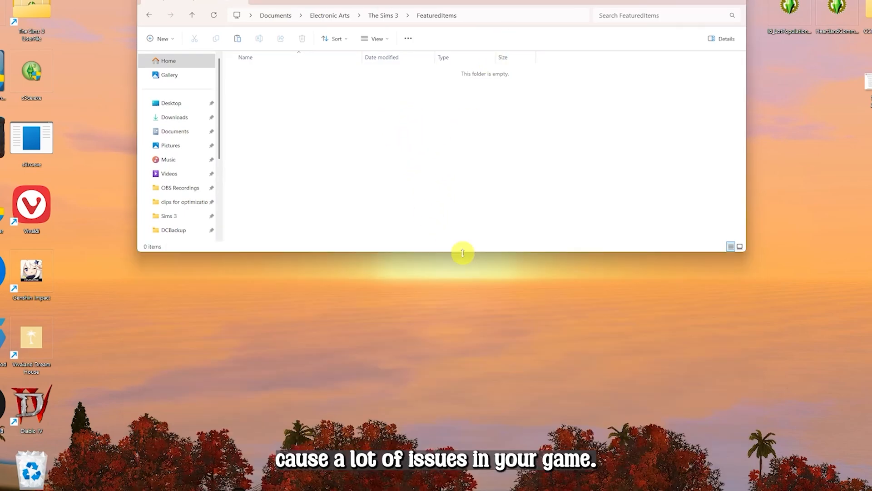
# Go up to The Sims 3 folder and open the FeaturedItems folder's properties at its security settings
pyautogui.moveTo(463, 253); pyautogui.dragTo(495, 490)
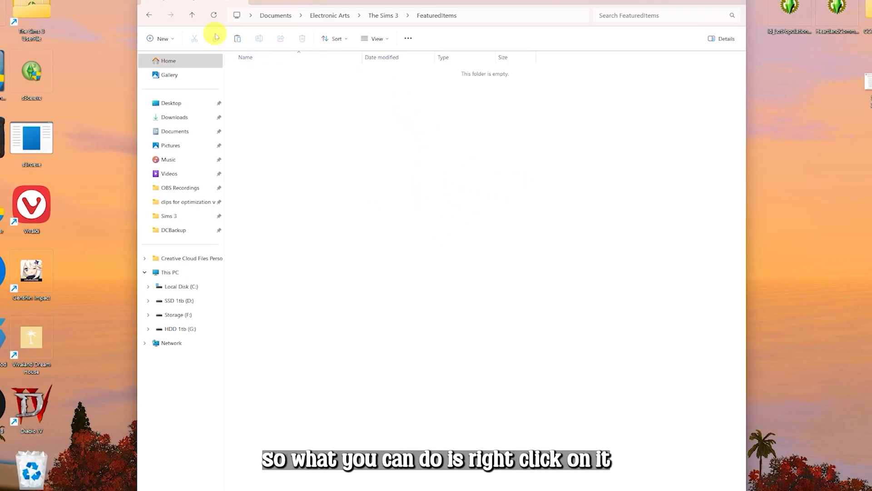
pyautogui.click(193, 15)
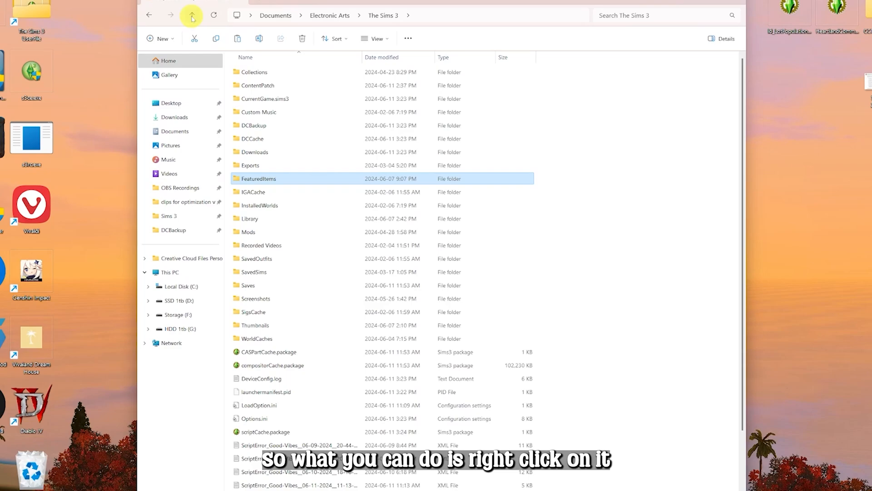
pyautogui.rightClick(300, 179)
pyautogui.click(335, 310)
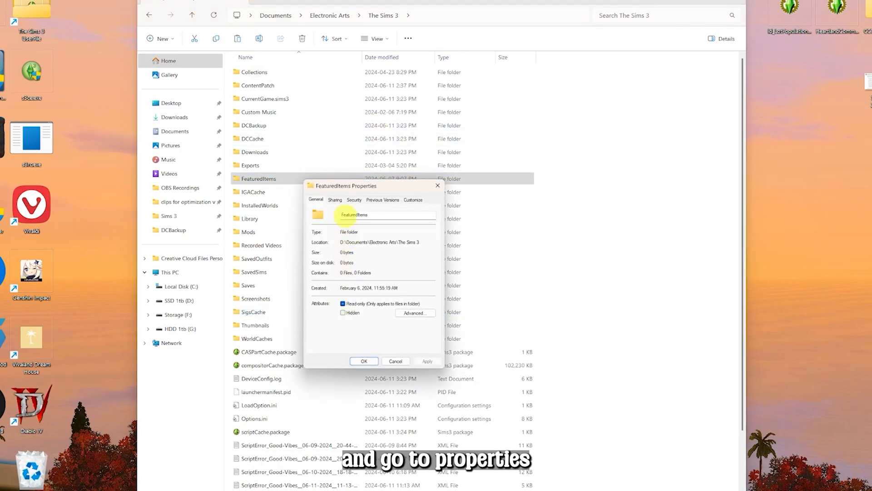
pyautogui.moveTo(389, 185); pyautogui.dragTo(272, 81)
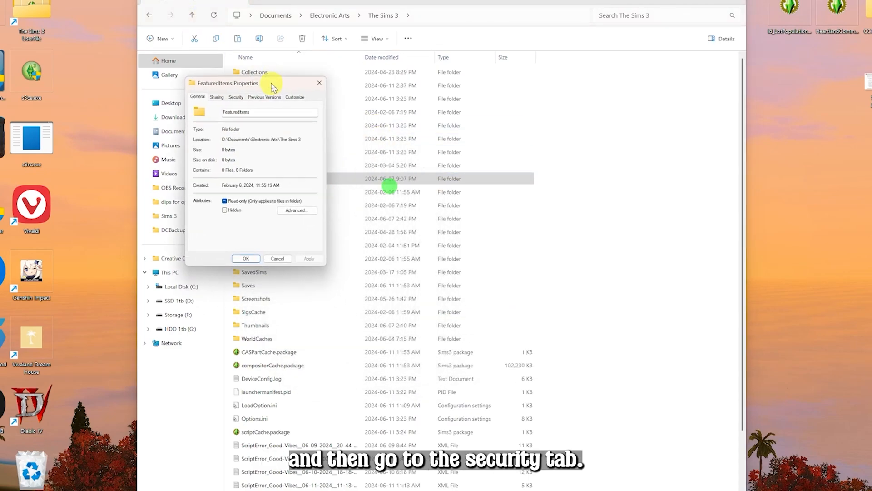
pyautogui.click(235, 96)
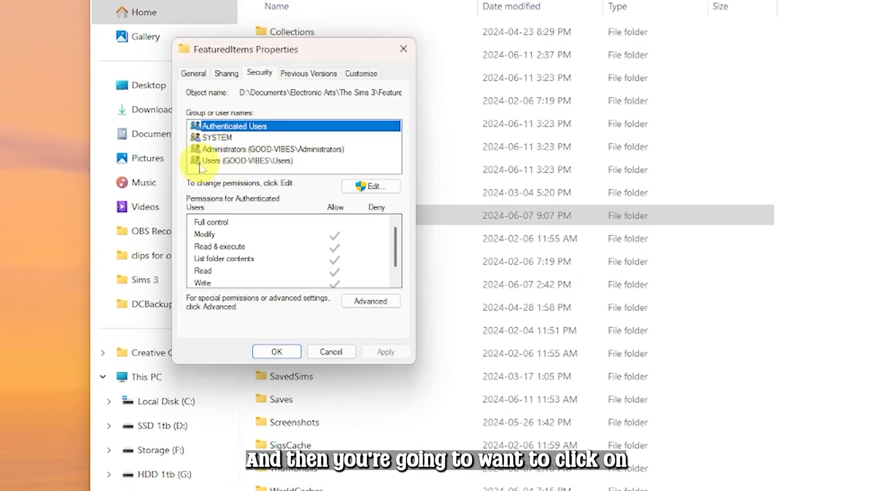
# Deny Write permission for Authenticated Users on the FeaturedItems folder, apply, and close both dialogs
pyautogui.click(218, 162)
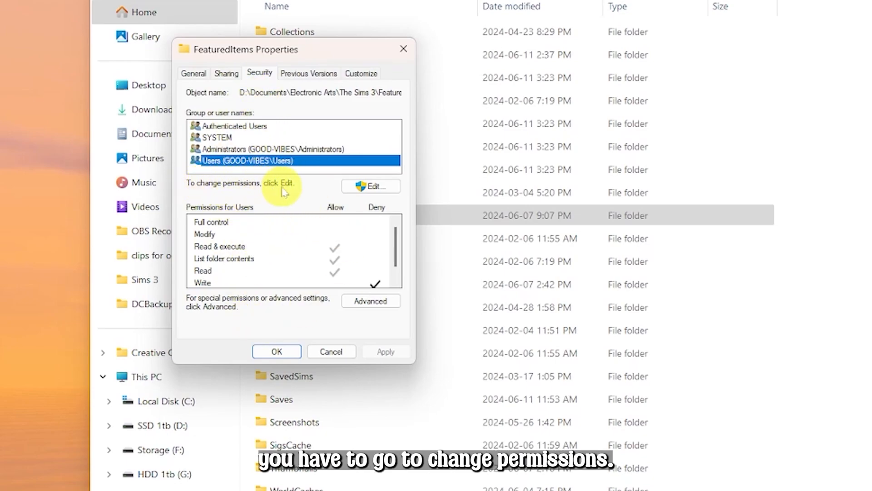
pyautogui.click(370, 186)
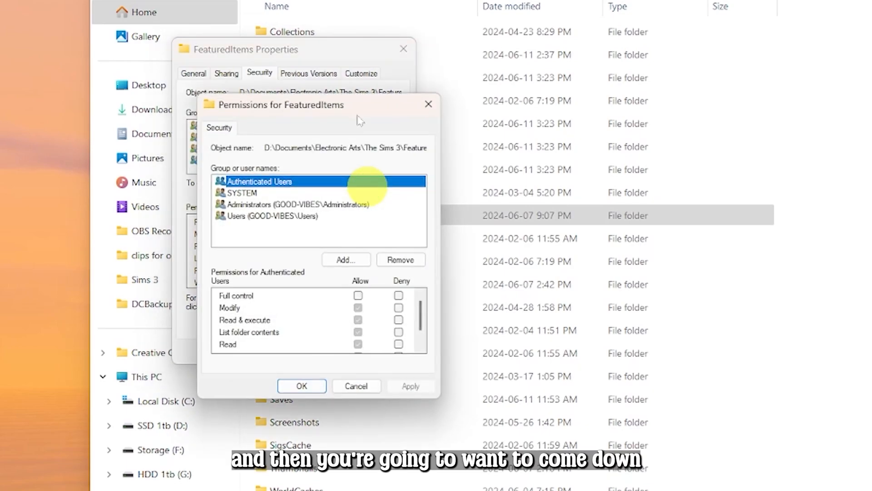
pyautogui.moveTo(357, 114); pyautogui.dragTo(328, 49)
pyautogui.scroll(-1, 308, 234)
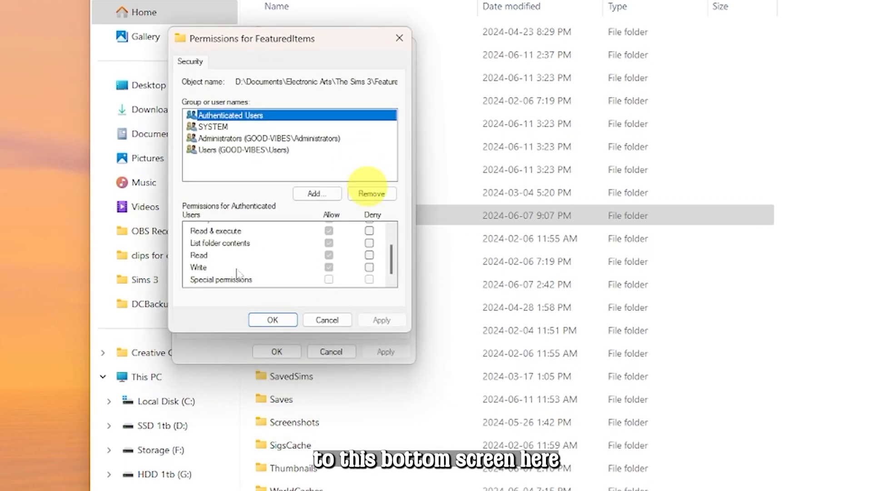
pyautogui.click(199, 269)
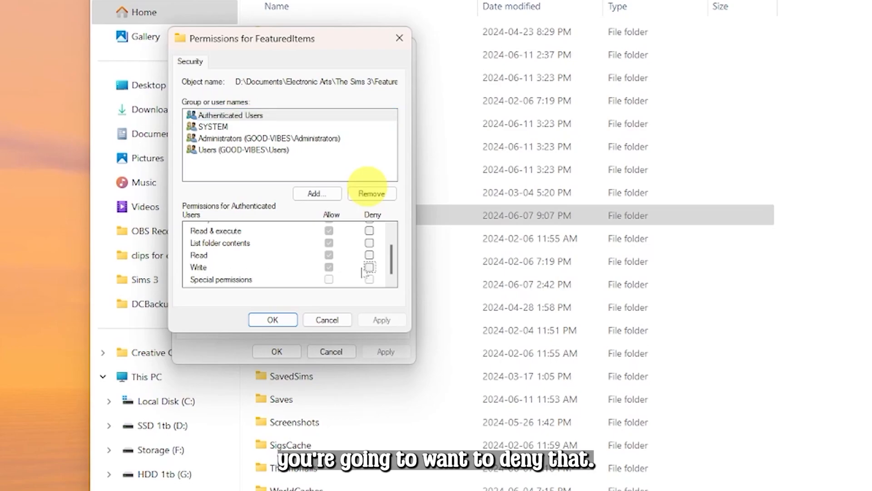
pyautogui.click(369, 267)
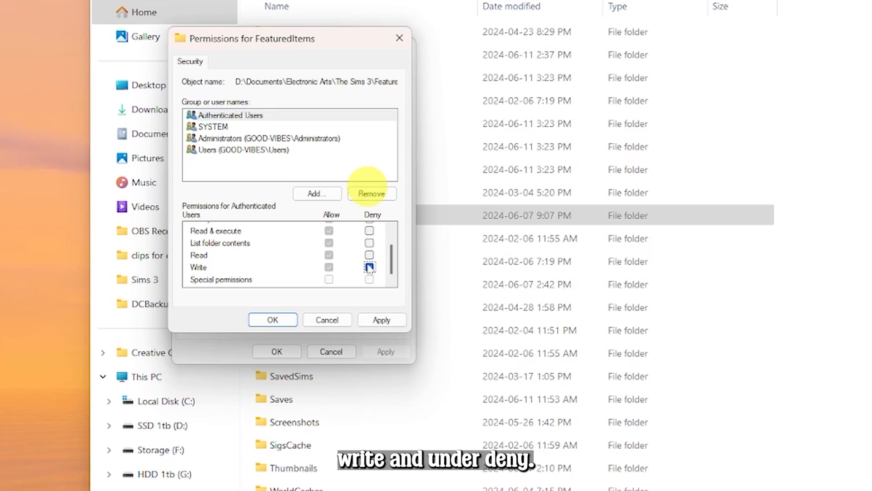
pyautogui.click(381, 320)
pyautogui.click(272, 320)
pyautogui.click(277, 351)
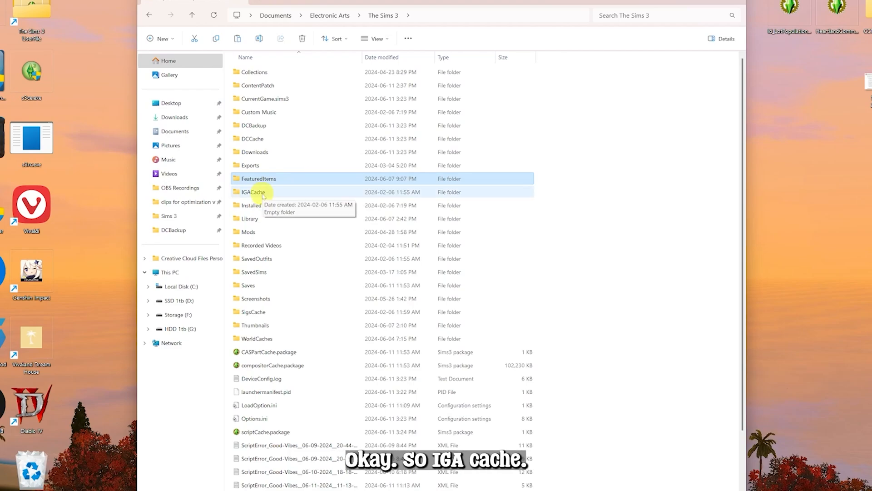
# Open the IGACache folder, return, and open the InstalledWorlds folder
pyautogui.doubleClick(282, 193)
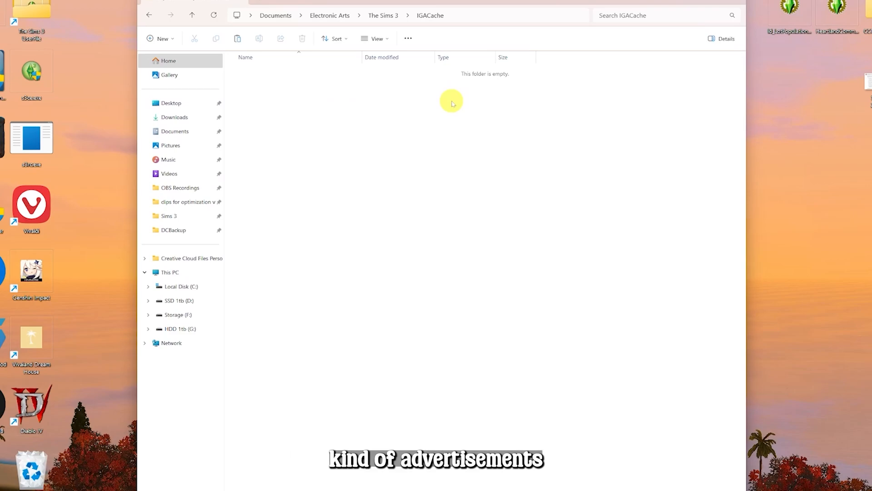
pyautogui.click(192, 15)
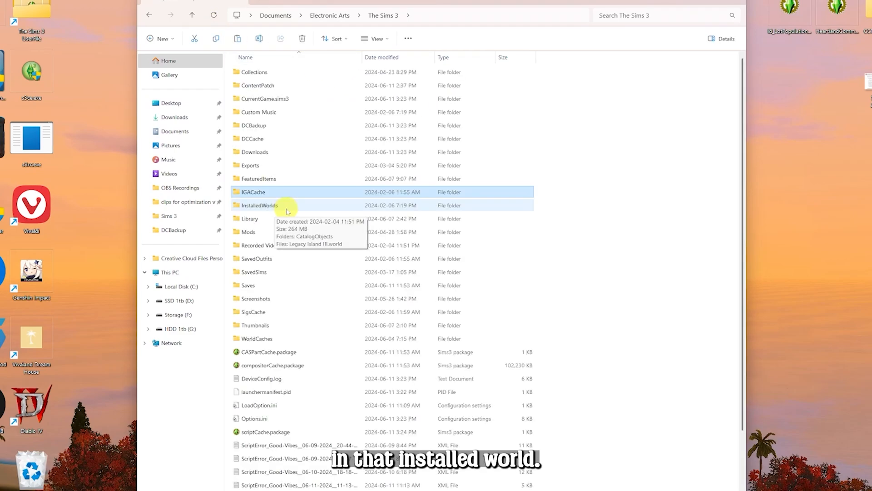
pyautogui.doubleClick(287, 208)
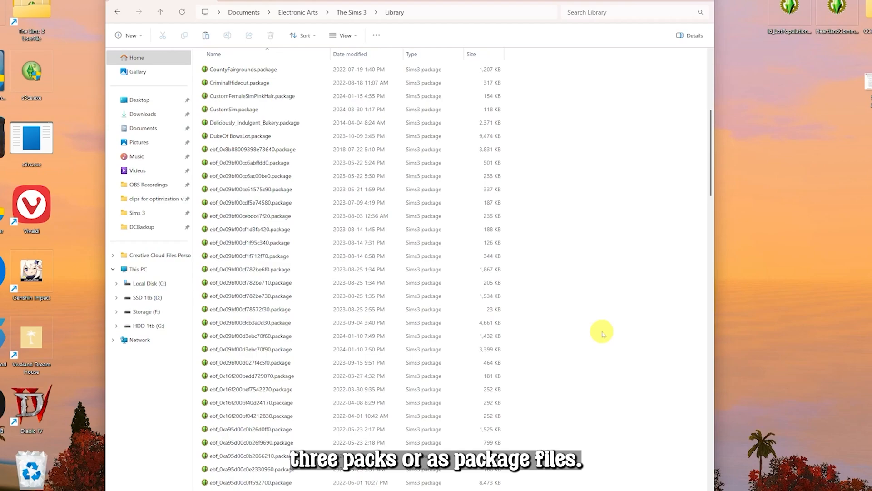
# Browse the Library folder's lot and sim package files, then return to The Sims 3 folder
pyautogui.scroll(-20, 602, 334)
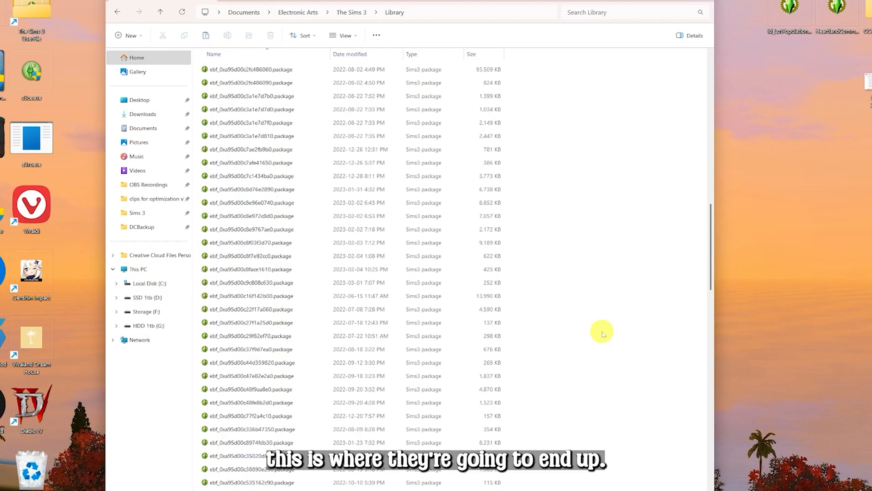
pyautogui.scroll(-15, 602, 334)
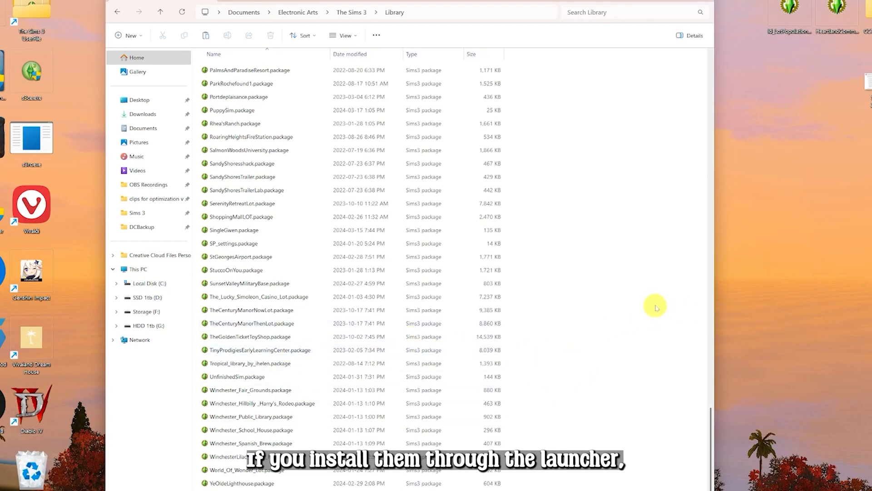
pyautogui.click(160, 12)
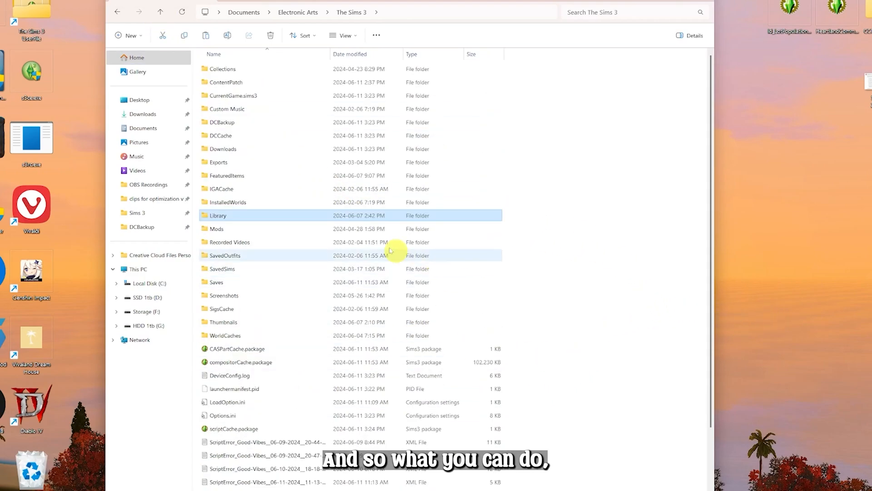
pyautogui.doubleClick(305, 218)
pyautogui.scroll(-3, 582, 255)
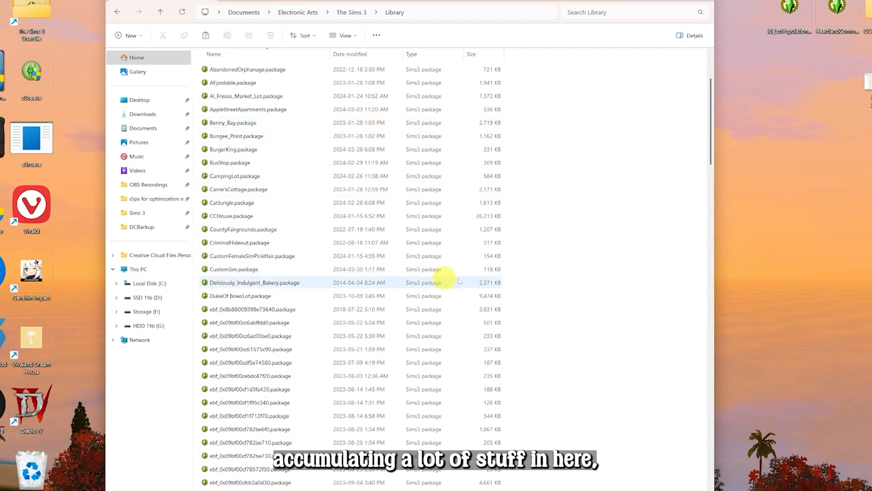
pyautogui.moveTo(711, 141); pyautogui.dragTo(709, 117)
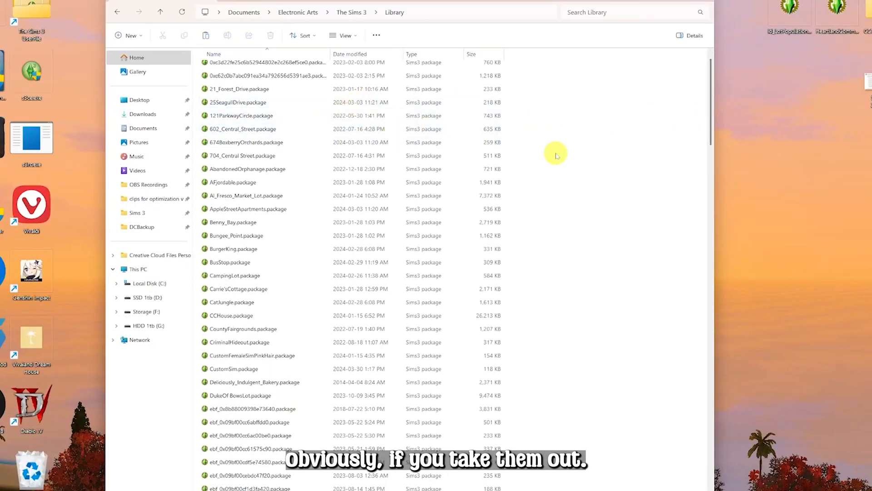
pyautogui.scroll(1, 598, 236)
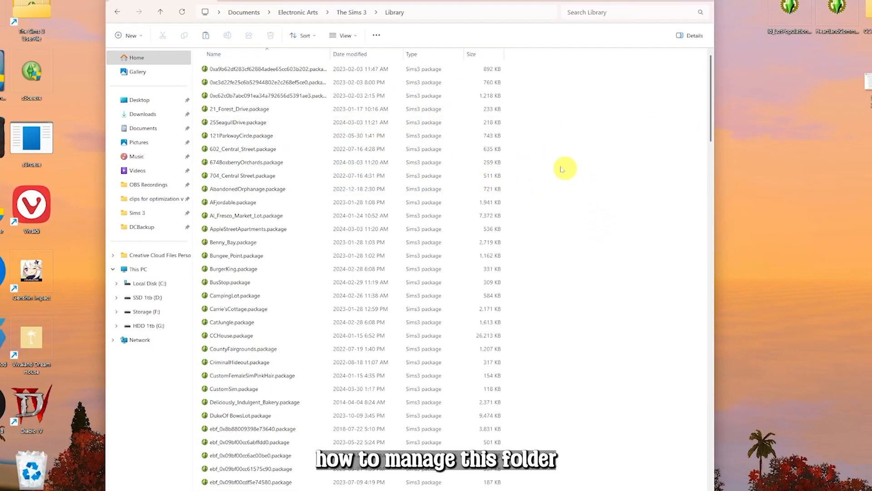
pyautogui.click(160, 12)
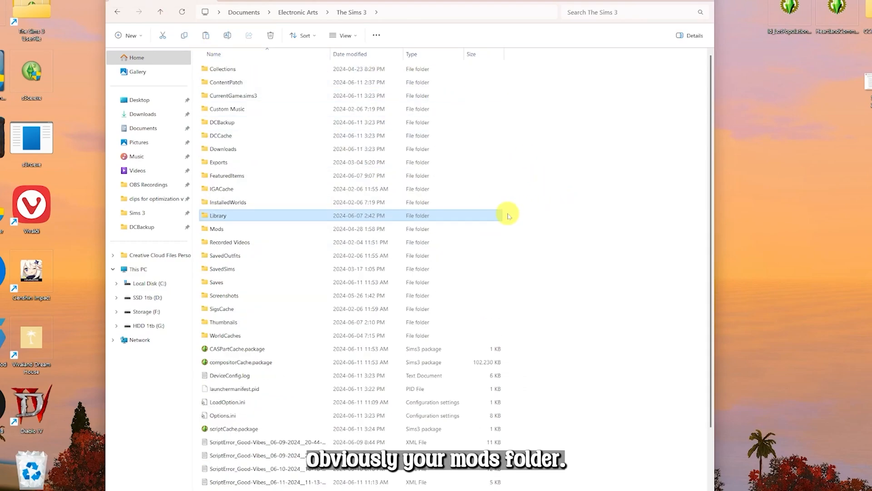
# Open the Mods folder, then open the CCMagicContent folder from the desktop in a second window
pyautogui.doubleClick(248, 230)
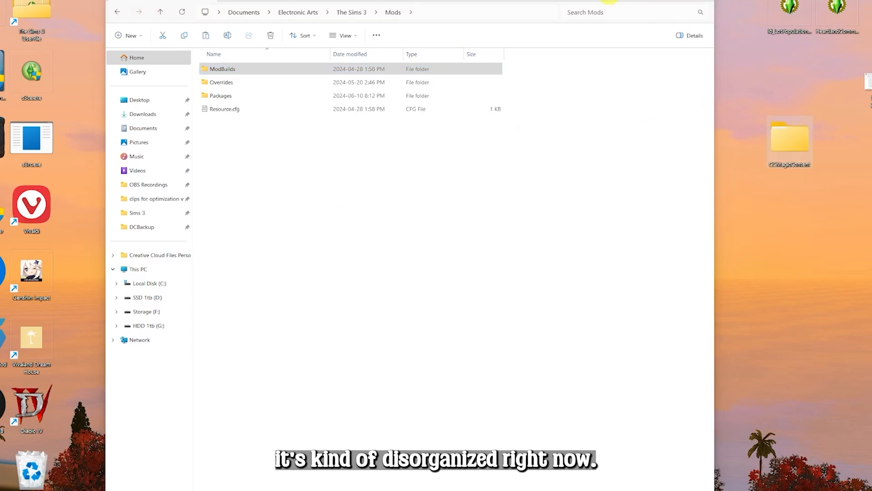
pyautogui.moveTo(604, 1); pyautogui.dragTo(500, 5)
pyautogui.click(792, 137)
pyautogui.moveTo(792, 137); pyautogui.dragTo(692, 143)
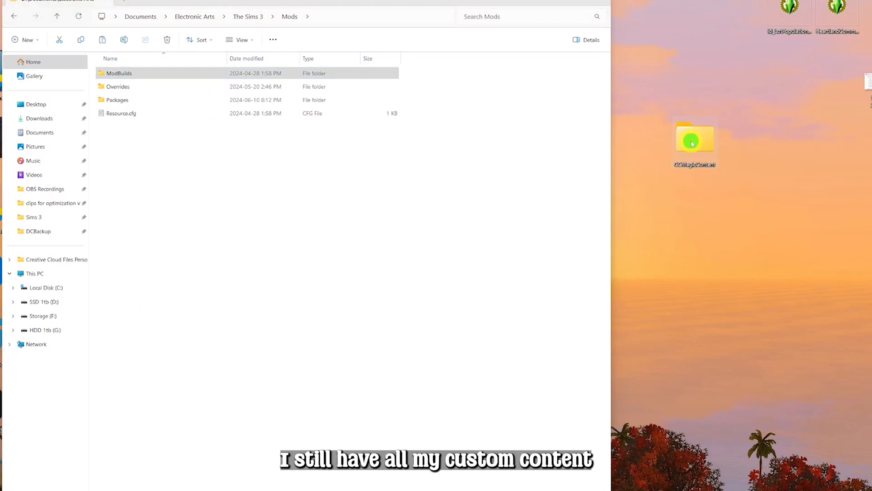
pyautogui.doubleClick(692, 144)
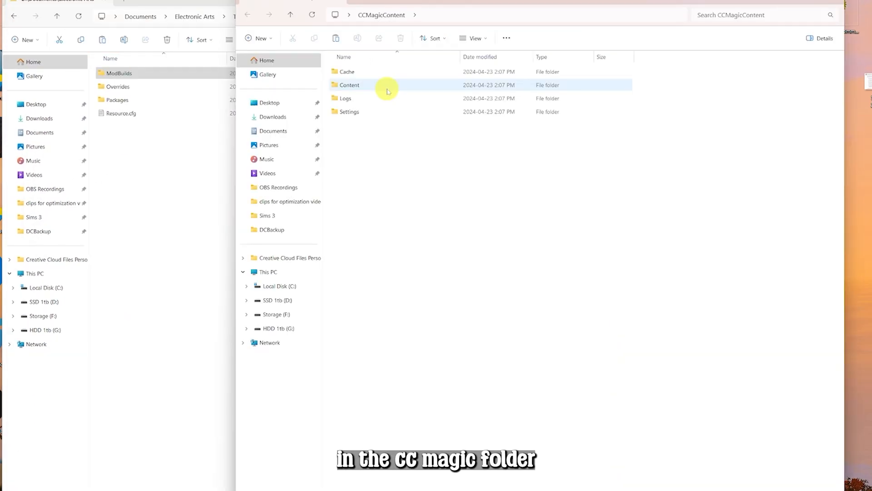
# Browse CCMagicContent's Content Packages folder and open NewSea-SIMS3-hair-J080-LoveAndKiwi-c.package in s3pe
pyautogui.doubleClick(386, 86)
pyautogui.click(387, 99)
pyautogui.doubleClick(387, 98)
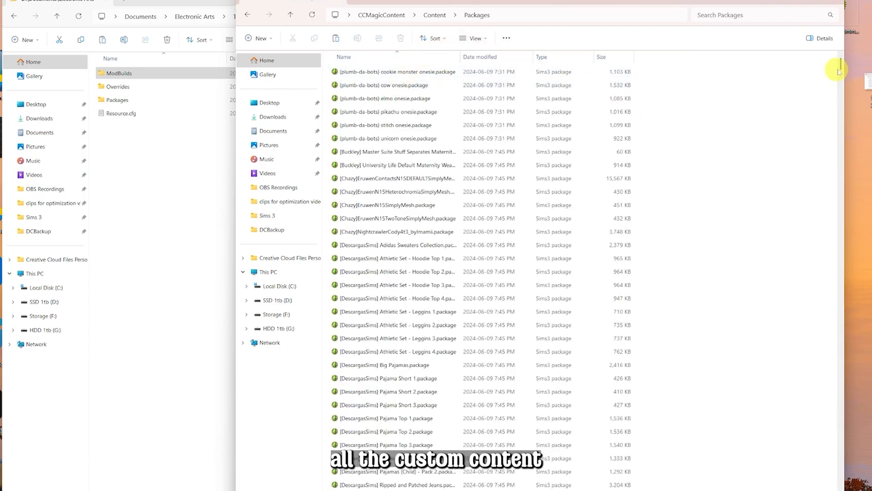
pyautogui.moveTo(839, 69); pyautogui.dragTo(832, 423)
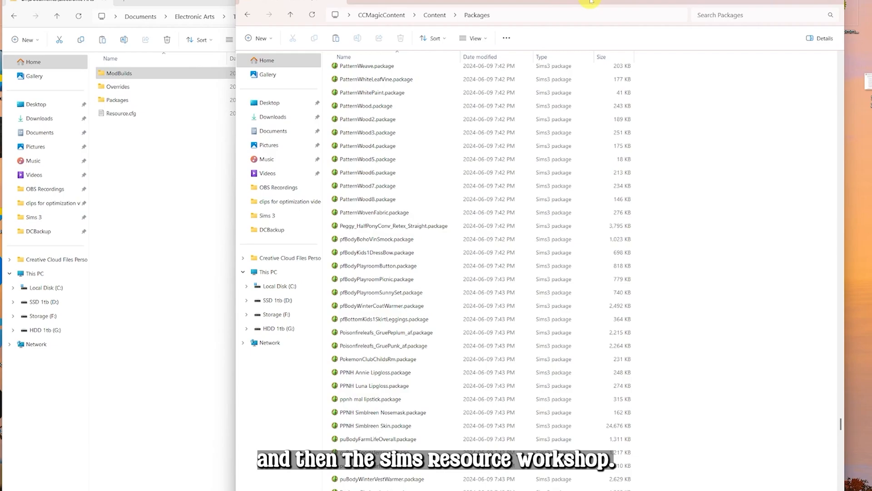
pyautogui.moveTo(582, 3); pyautogui.dragTo(570, 1)
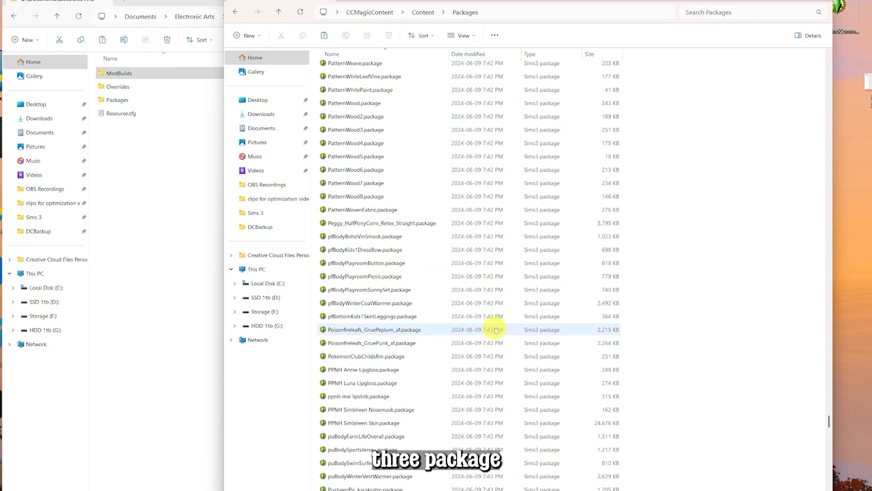
pyautogui.scroll(-8, 495, 331)
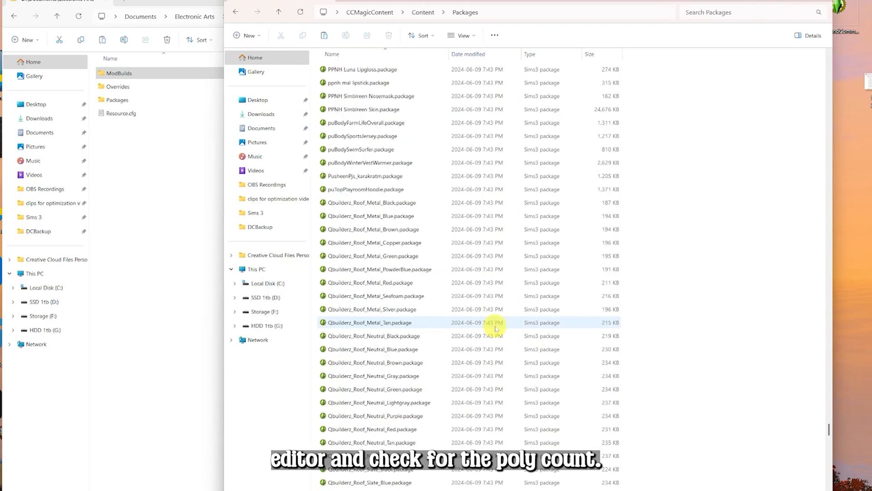
pyautogui.scroll(-15, 495, 327)
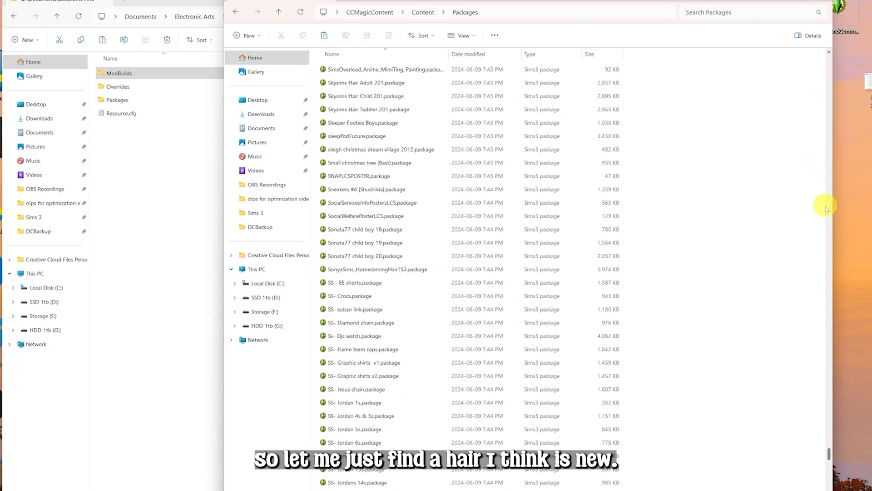
pyautogui.moveTo(828, 451); pyautogui.dragTo(819, 412)
pyautogui.scroll(3, 813, 400)
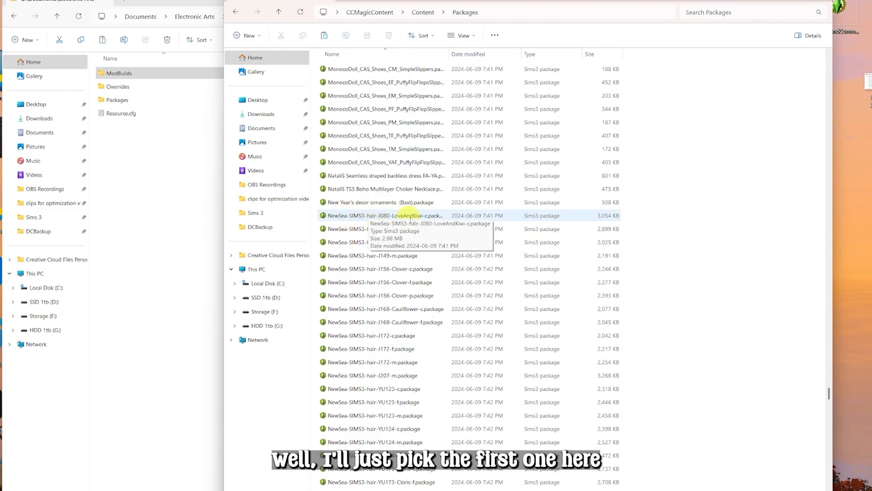
pyautogui.doubleClick(433, 218)
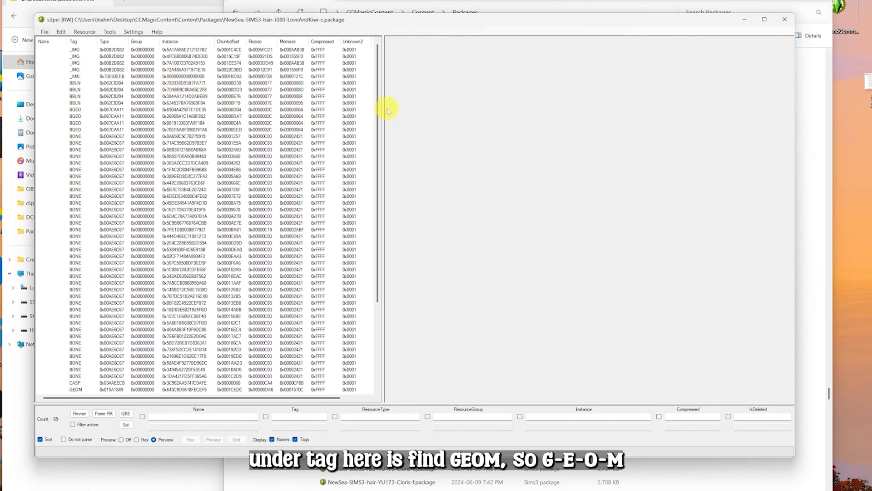
pyautogui.moveTo(384, 108); pyautogui.dragTo(478, 190)
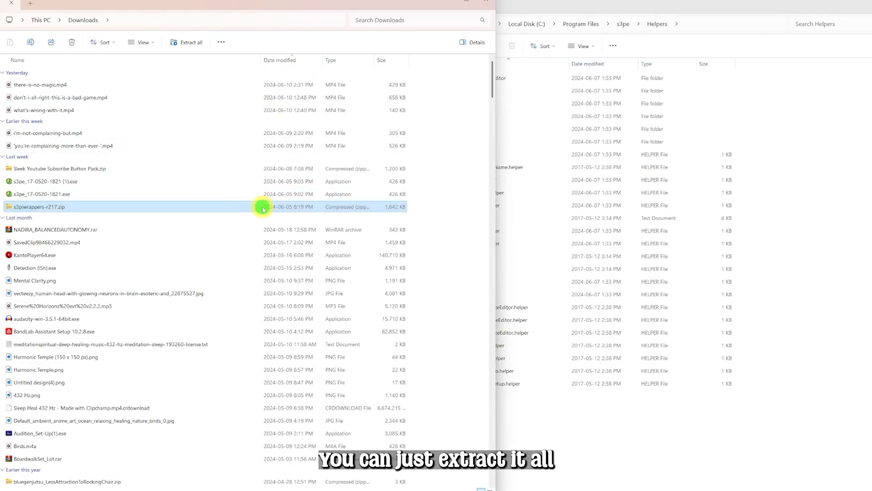
# Try extracting s3piwrappers-r217.zip with the s3pe folder under Program Files as destination, then cancel the folder selection
pyautogui.rightClick(263, 205)
pyautogui.click(312, 305)
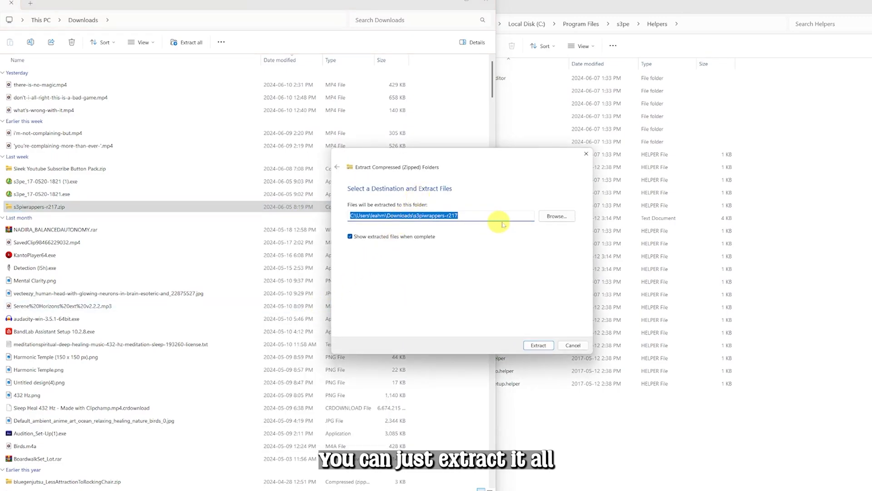
pyautogui.click(557, 217)
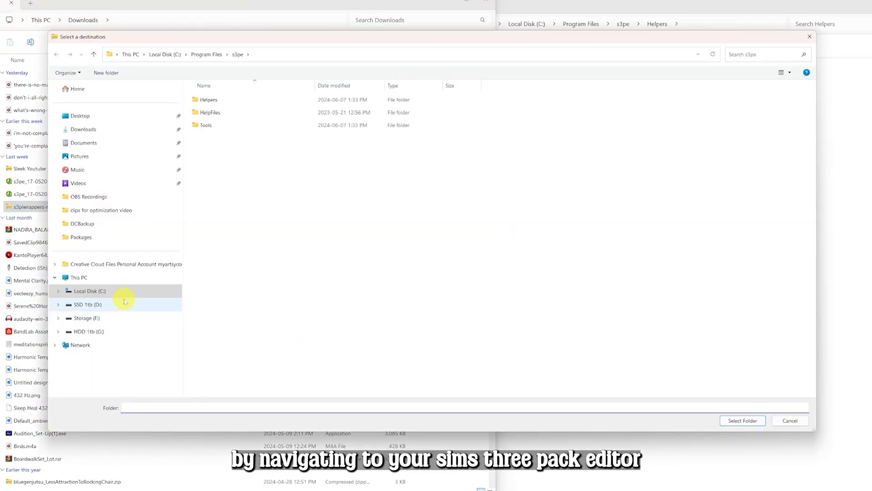
pyautogui.click(123, 298)
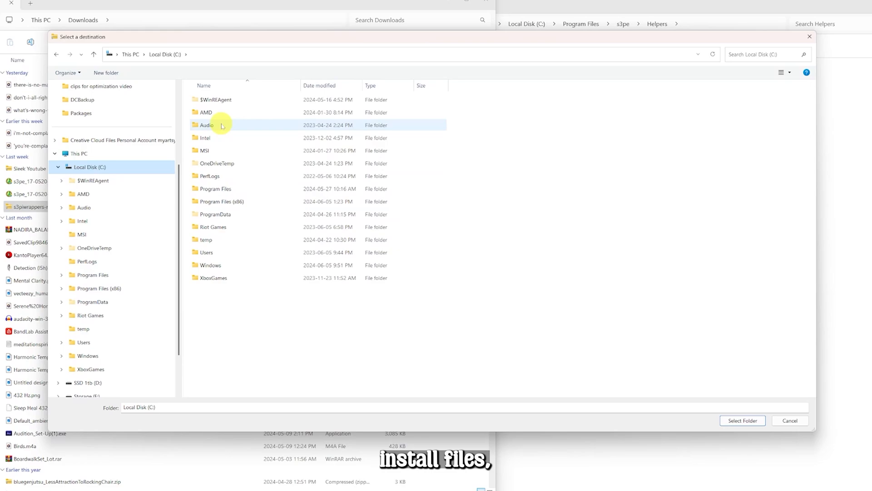
pyautogui.doubleClick(217, 189)
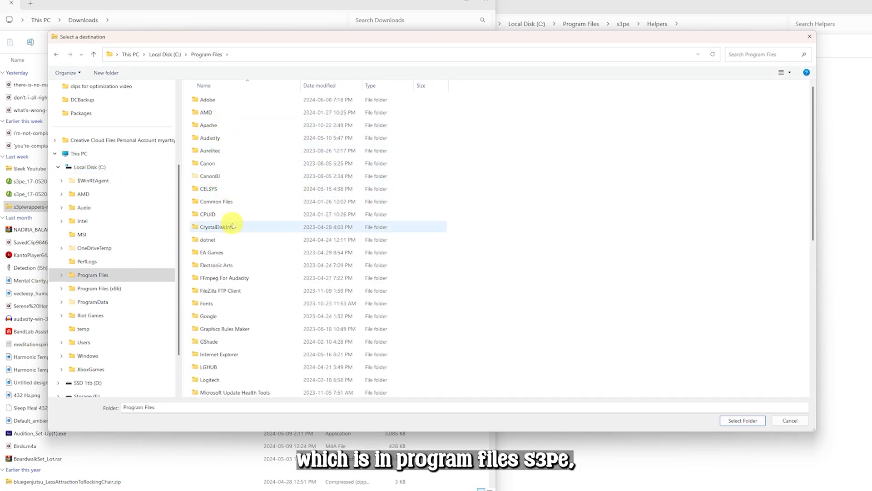
pyautogui.scroll(-6, 223, 332)
pyautogui.doubleClick(221, 278)
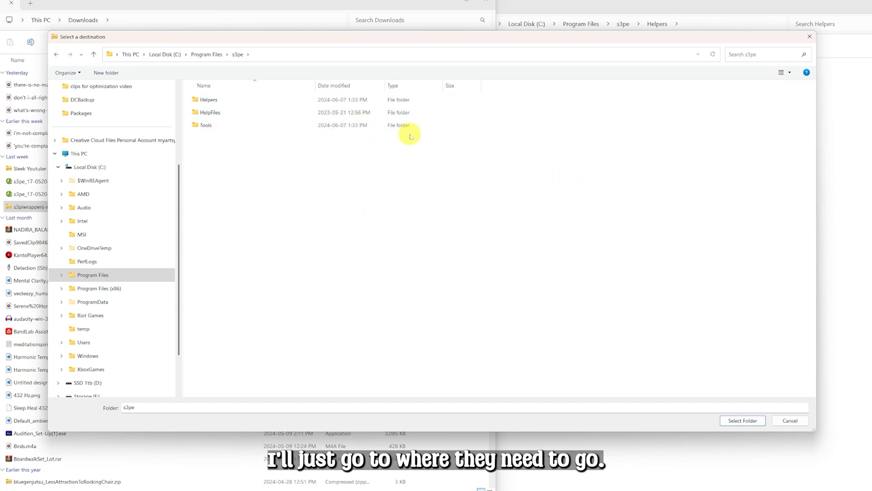
pyautogui.click(812, 38)
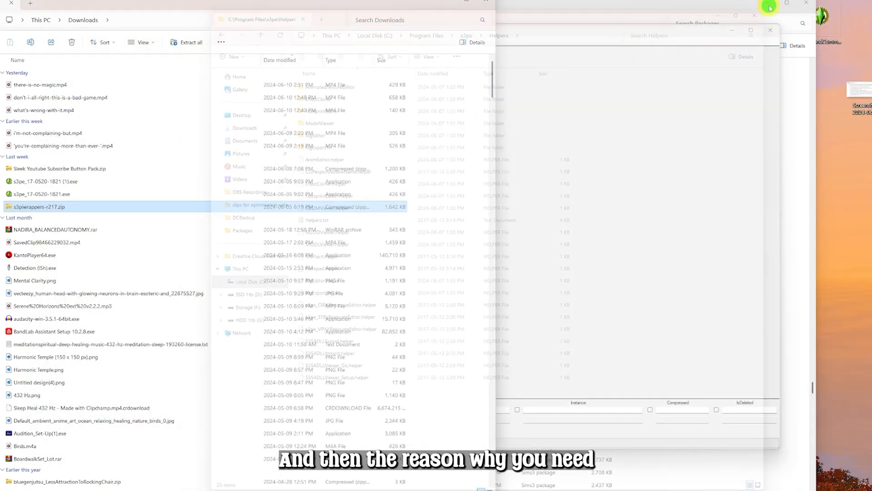
# Close the Downloads window and reposition the s3pe window showing the hair package's resources
pyautogui.click(486, 3)
pyautogui.moveTo(497, 28); pyautogui.dragTo(518, 16)
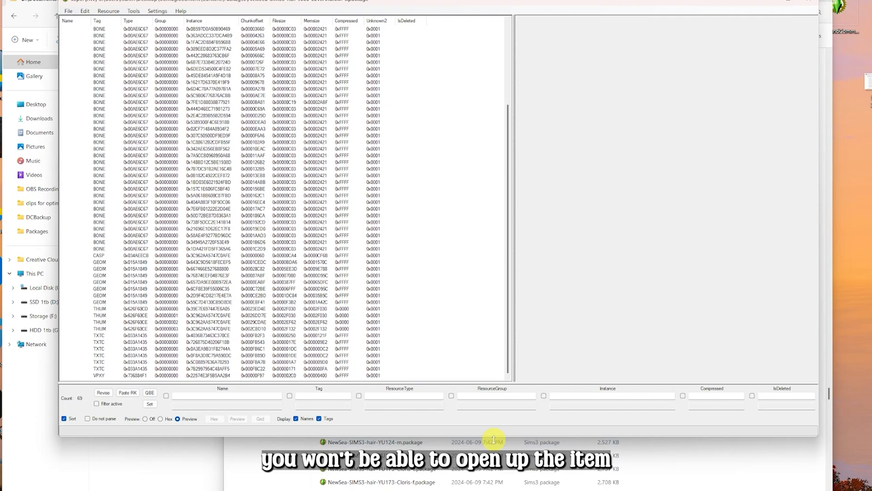
pyautogui.moveTo(494, 440); pyautogui.dragTo(494, 488)
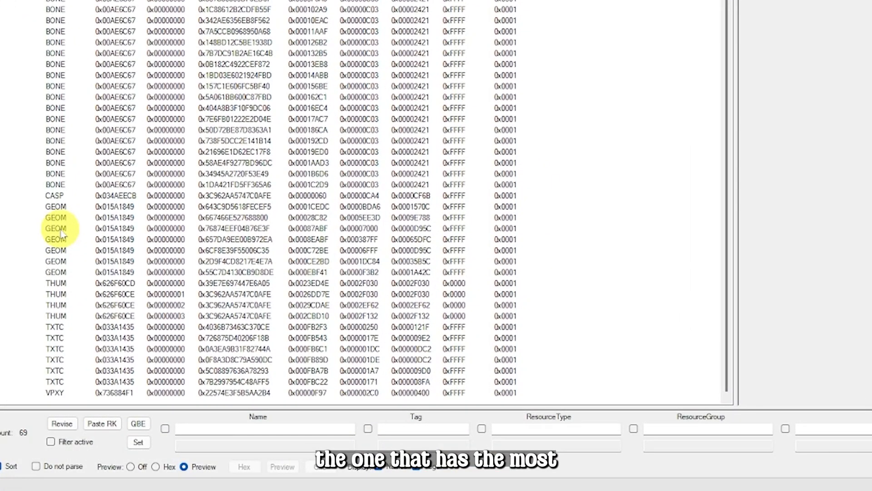
# Select the largest GEOM resource in the package and open it in GEOM Preview
pyautogui.click(63, 218)
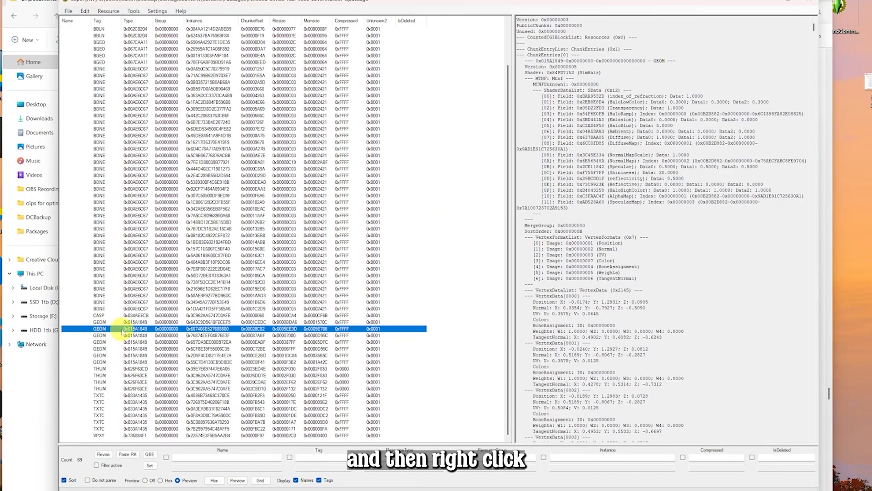
pyautogui.rightClick(88, 219)
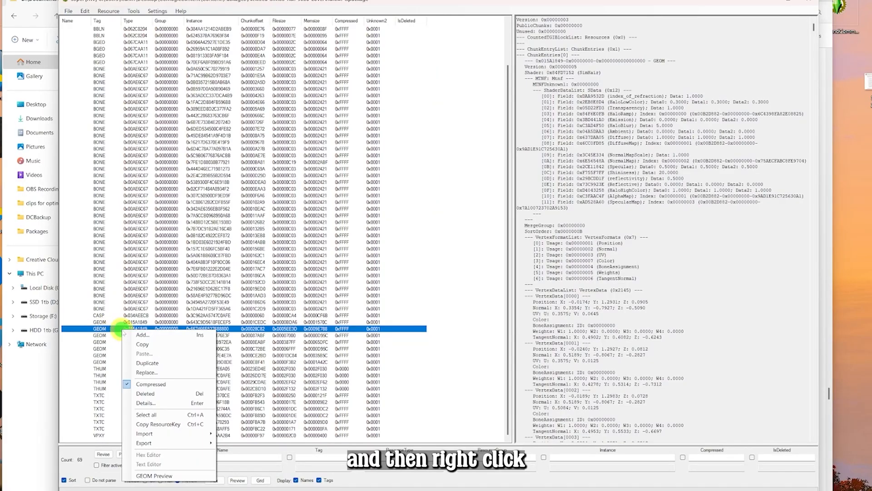
pyautogui.click(148, 478)
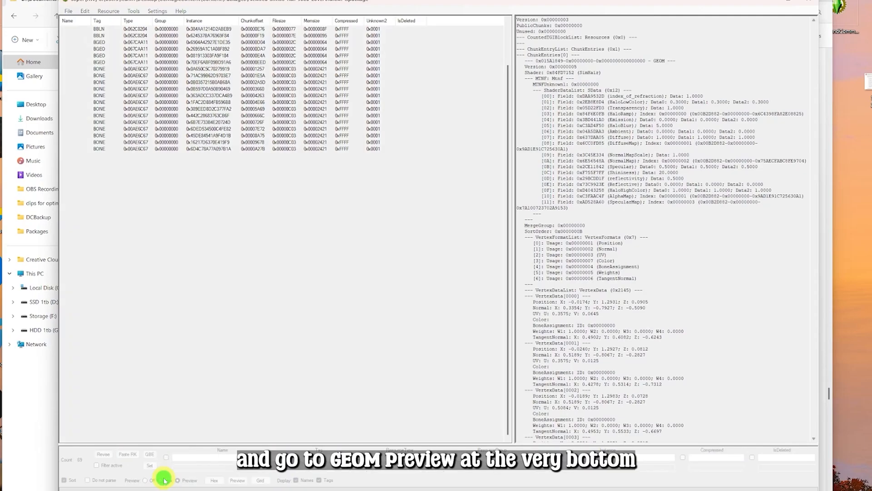
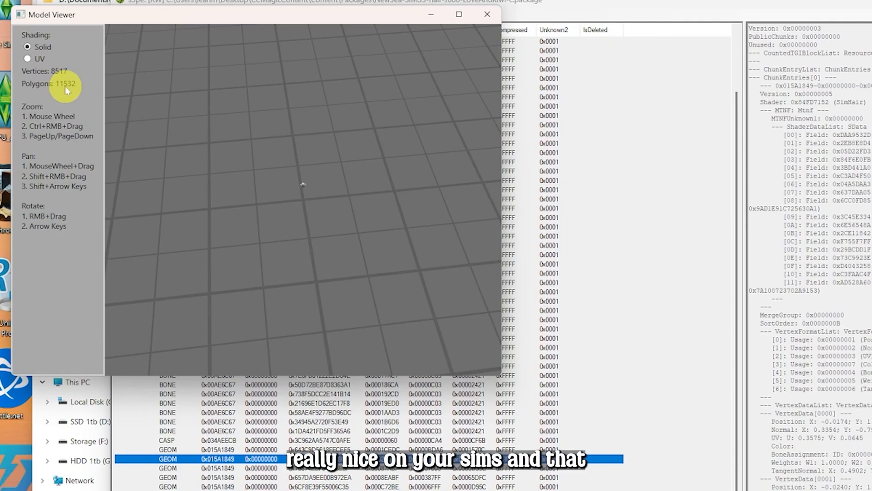
# Close the GEOM Model Viewer and minimize the package editor window
pyautogui.moveTo(321, 18); pyautogui.dragTo(386, 59)
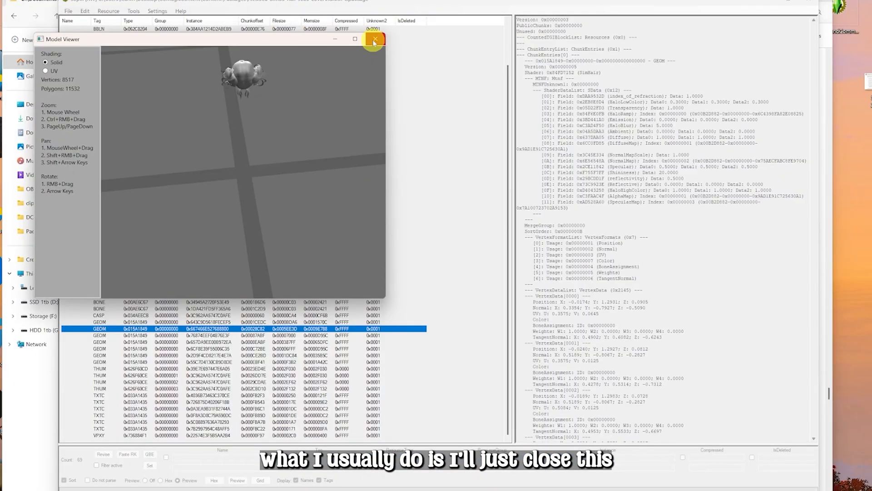
pyautogui.click(374, 40)
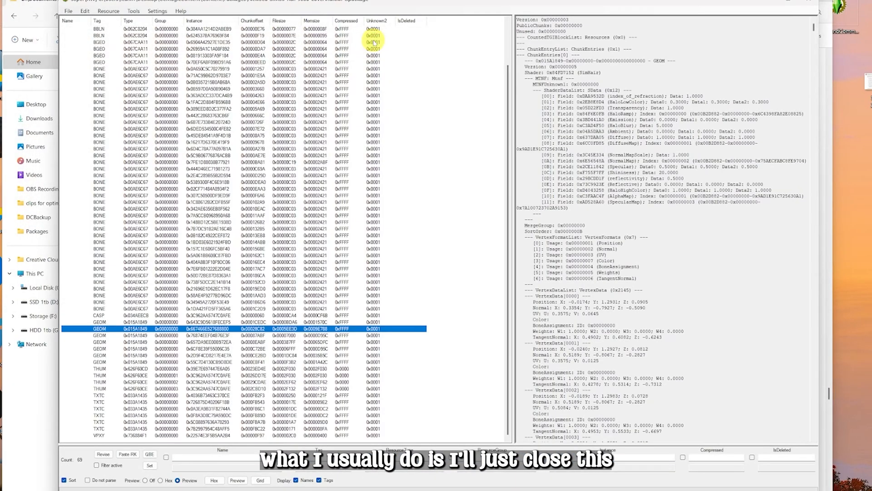
pyautogui.click(812, 6)
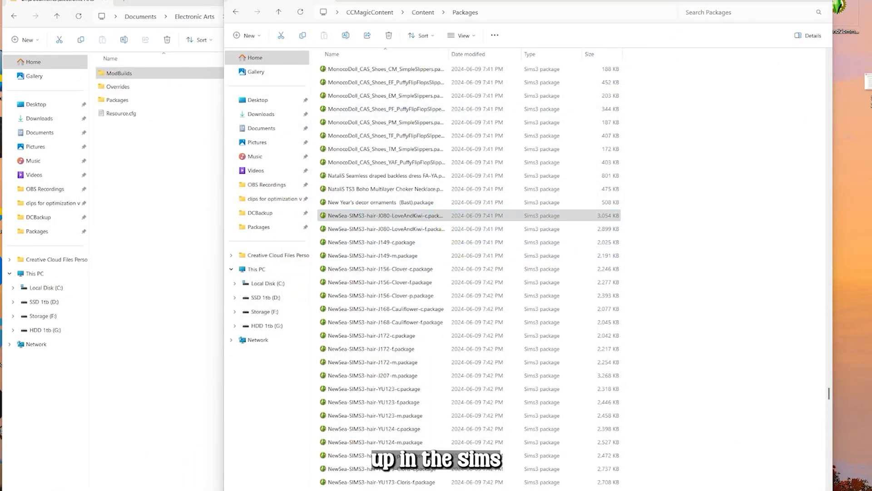
# Launch TSR Workshop and start a new project from the New import template
pyautogui.press('super')
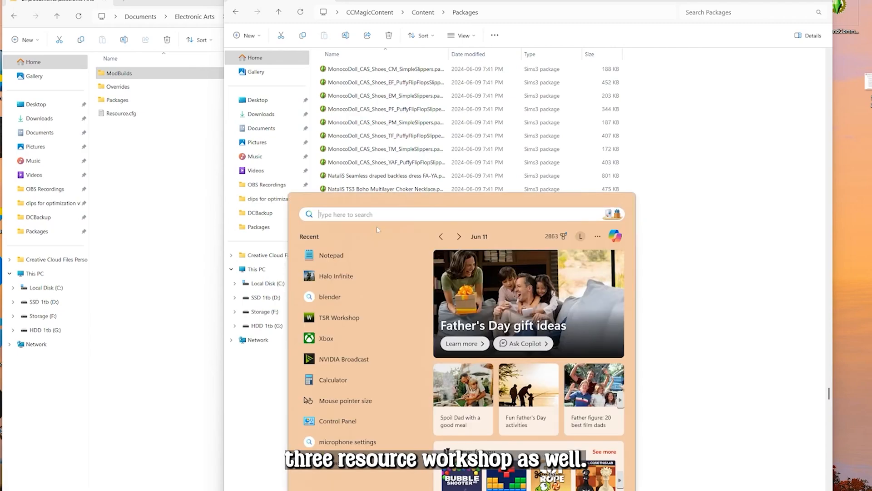
pyautogui.click(341, 322)
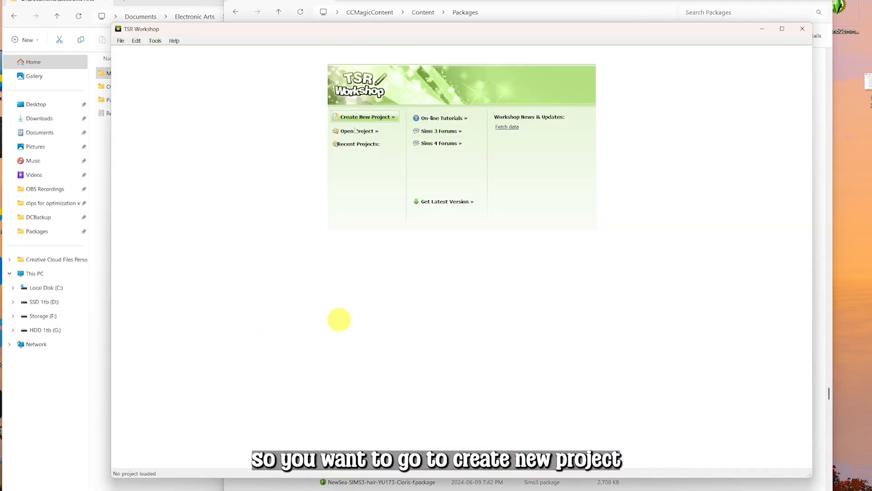
pyautogui.click(364, 117)
pyautogui.scroll(-1, 364, 289)
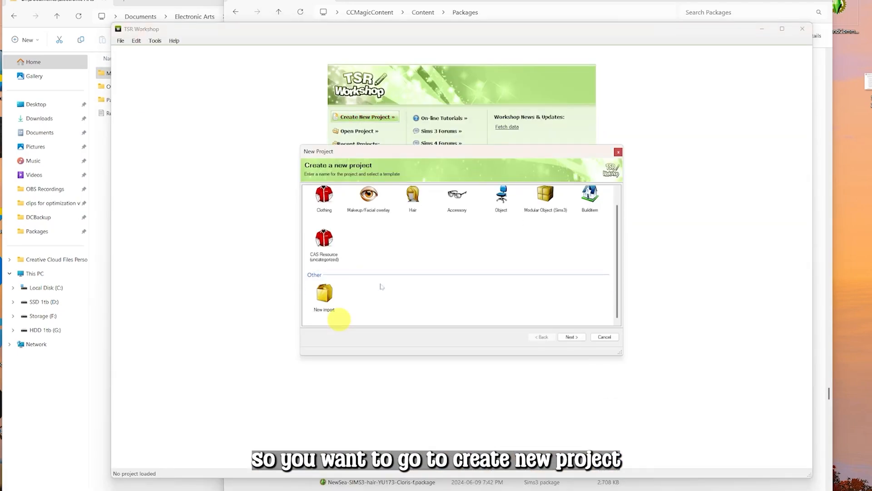
pyautogui.click(324, 312)
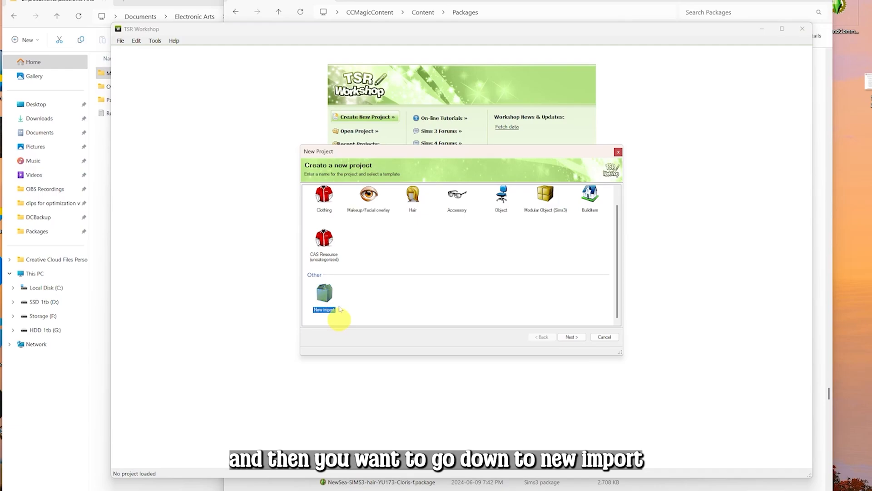
pyautogui.click(573, 337)
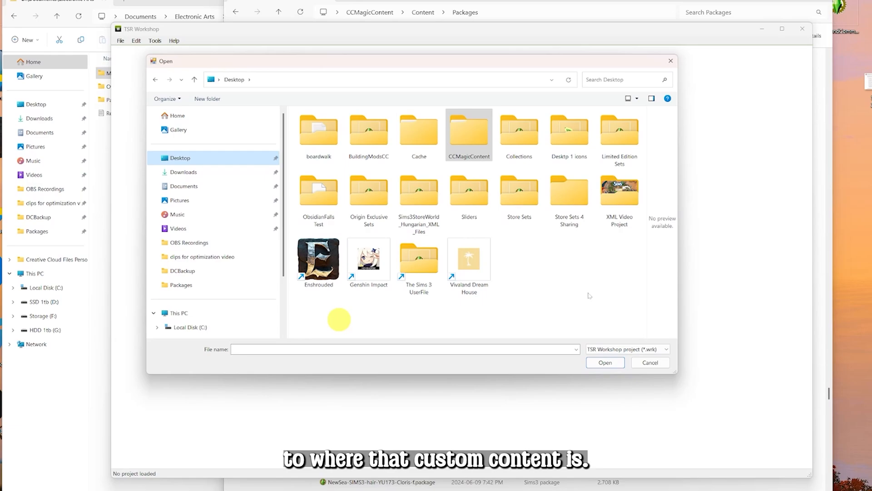
# Import NewSea-SIMS3-hair-J080-LoveAndKiwi-c.package from CCMagicContent's Content Packages folder, with the file type set to Package
pyautogui.doubleClick(485, 160)
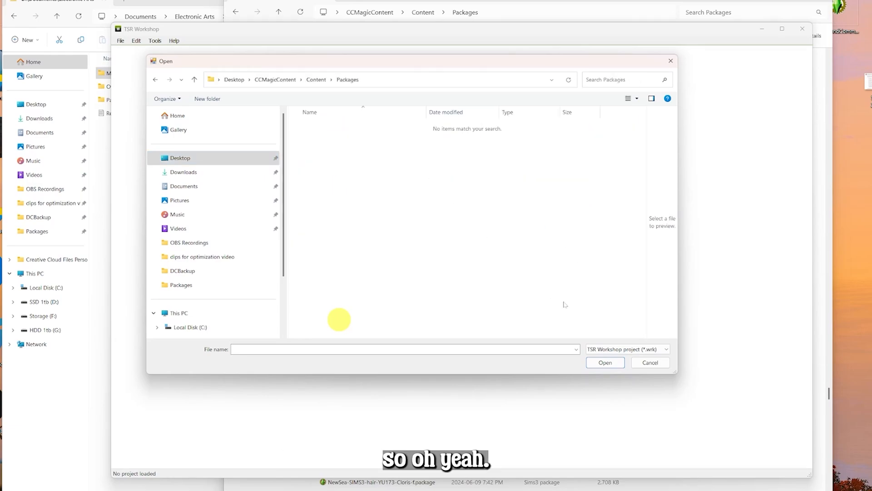
pyautogui.click(651, 350)
pyautogui.click(615, 367)
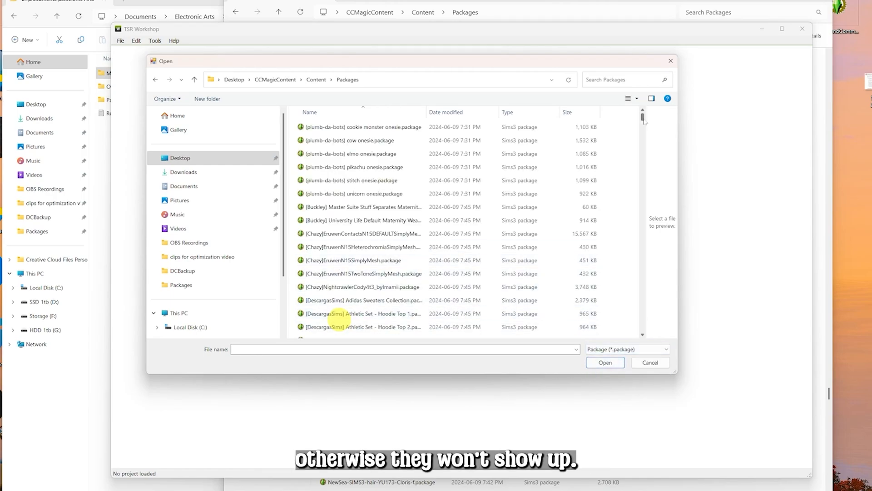
pyautogui.moveTo(643, 119); pyautogui.dragTo(650, 284)
pyautogui.click(390, 193)
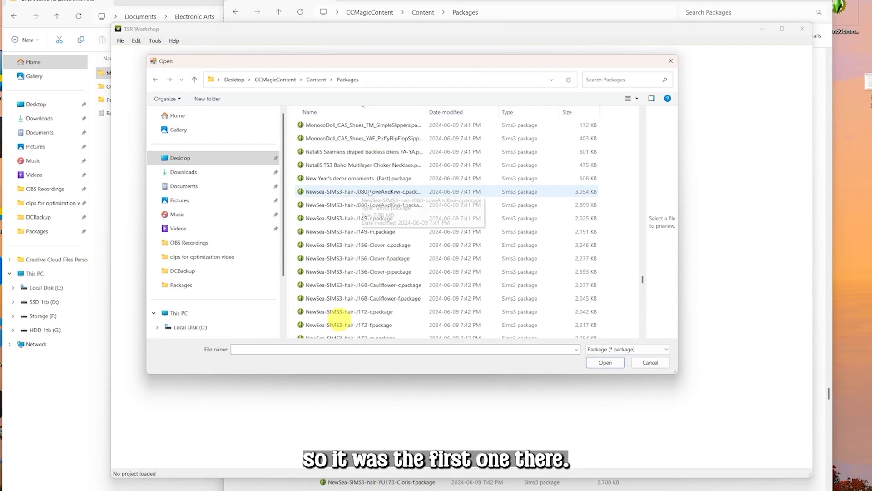
pyautogui.click(605, 362)
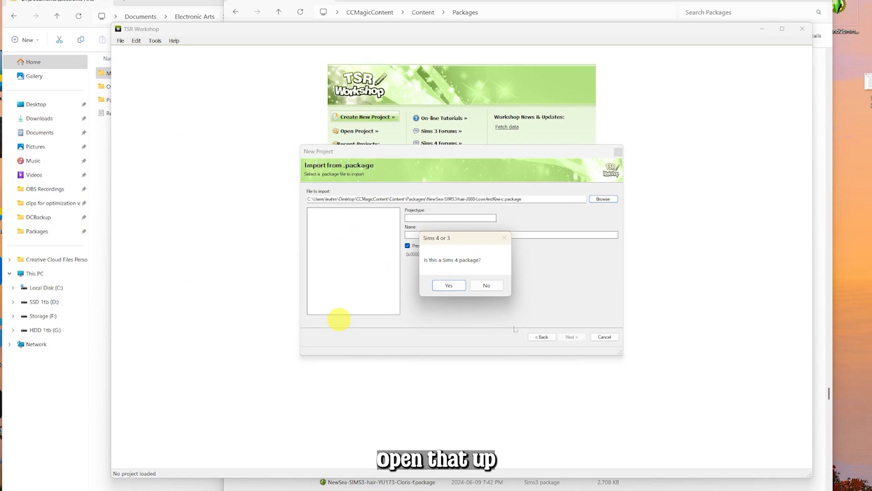
# Declare the file not a Sims 4 package and finish the import wizard
pyautogui.click(477, 284)
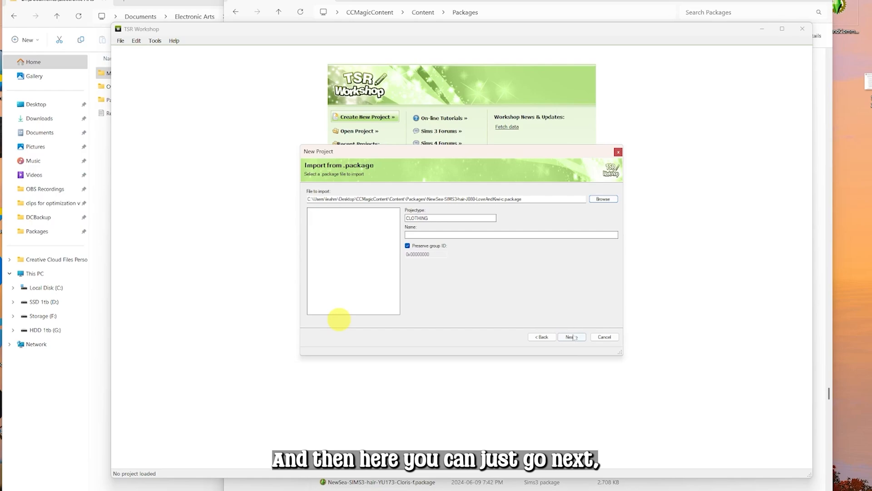
pyautogui.click(573, 337)
pyautogui.click(574, 338)
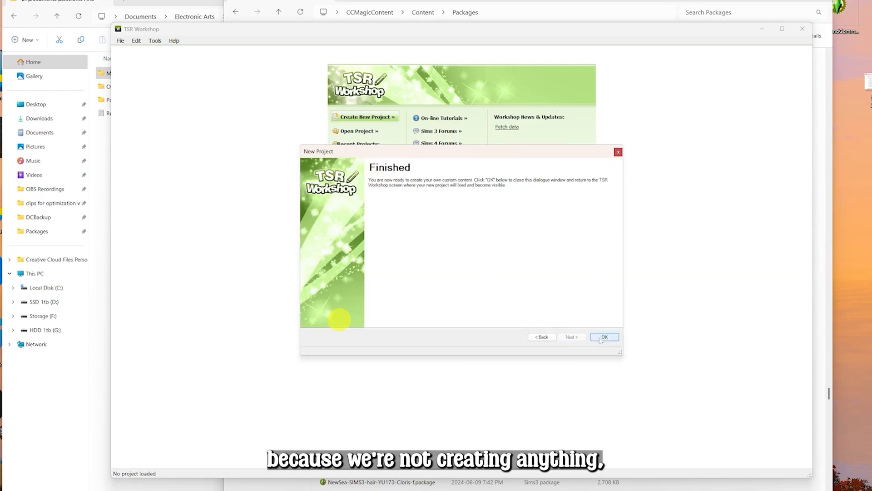
pyautogui.click(601, 339)
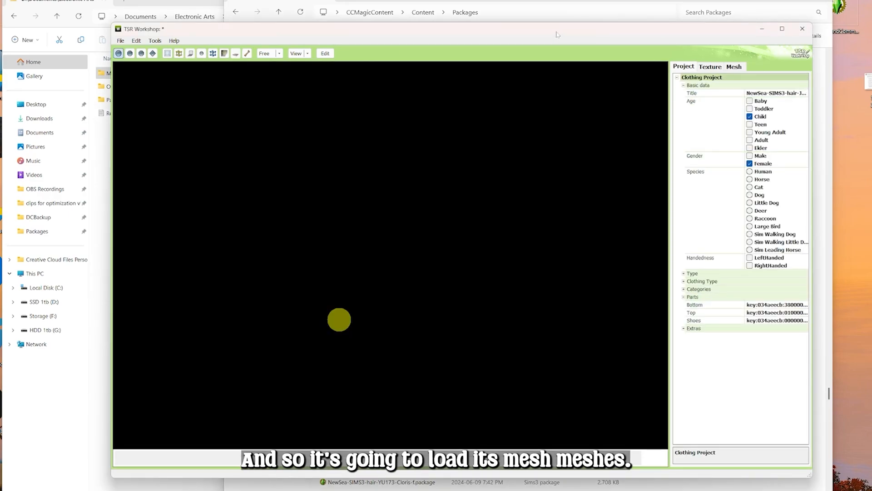
# Examine the hair meshes' vertex and face counts on the Mesh tab and in the 3D preview
pyautogui.moveTo(558, 34); pyautogui.dragTo(502, 30)
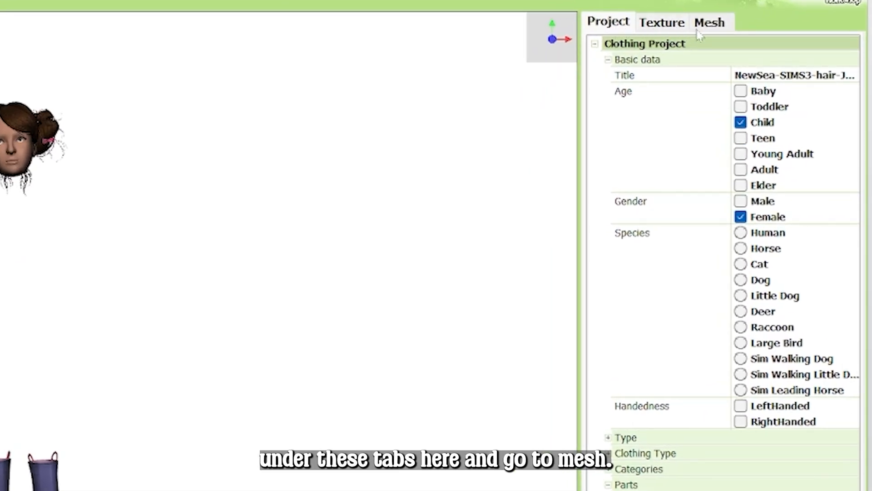
pyautogui.click(703, 28)
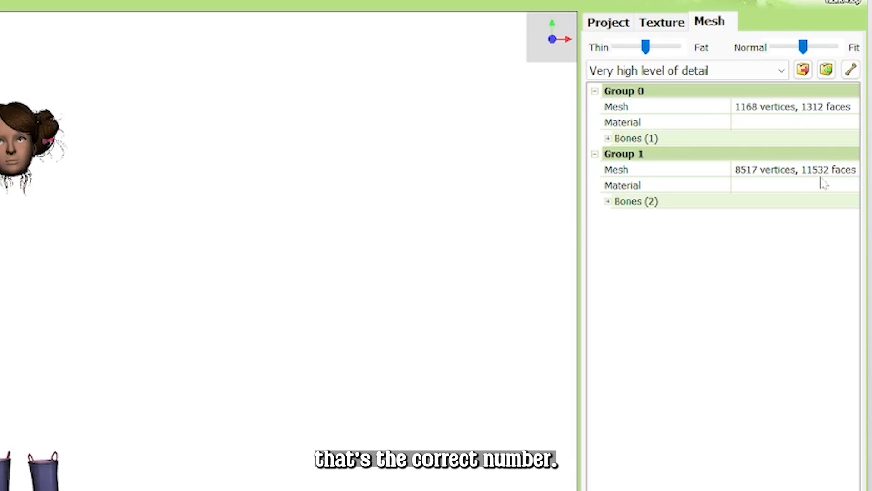
pyautogui.scroll(2, 499, 276)
pyautogui.moveTo(504, 256); pyautogui.dragTo(509, 429)
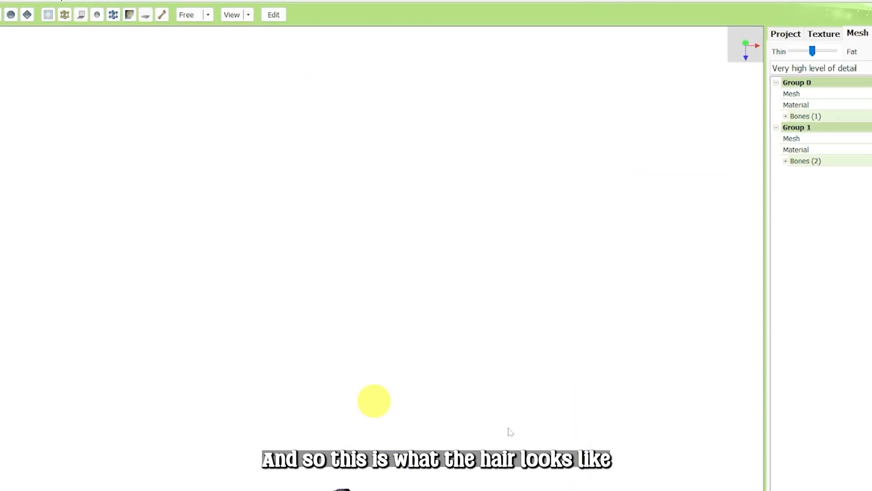
pyautogui.scroll(-2, 508, 394)
pyautogui.moveTo(510, 397); pyautogui.dragTo(109, 352)
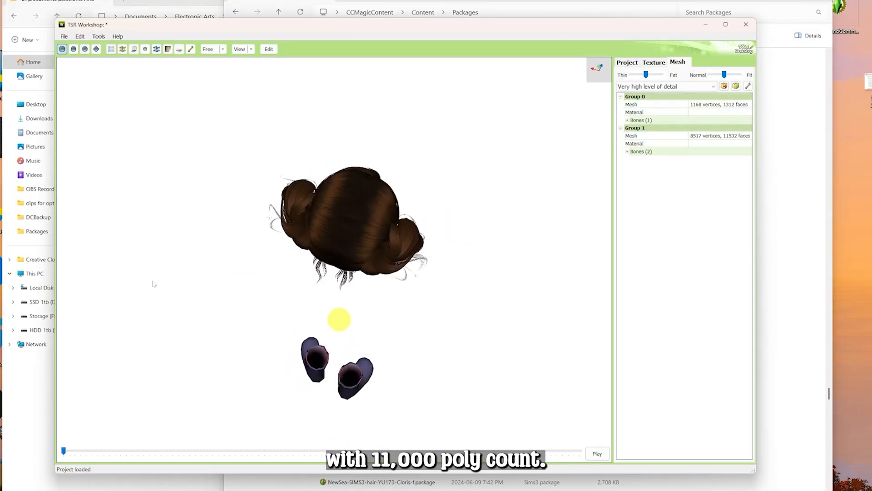
pyautogui.moveTo(154, 283); pyautogui.dragTo(434, 278)
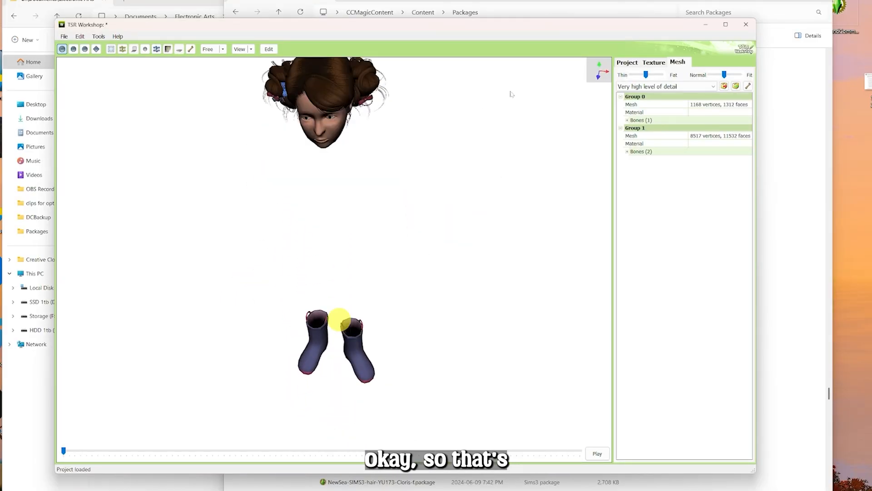
# Close TSR Workshop and widen the resource list in the package editor
pyautogui.click(745, 28)
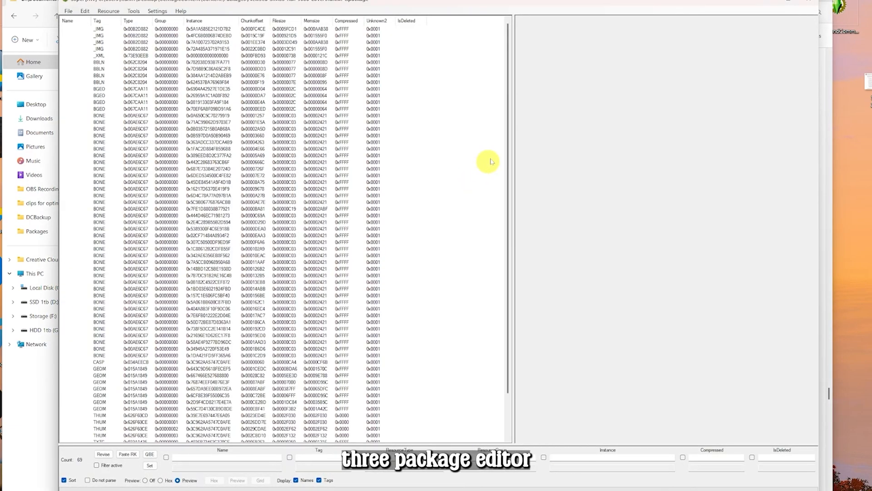
pyautogui.moveTo(511, 115); pyautogui.dragTo(631, 124)
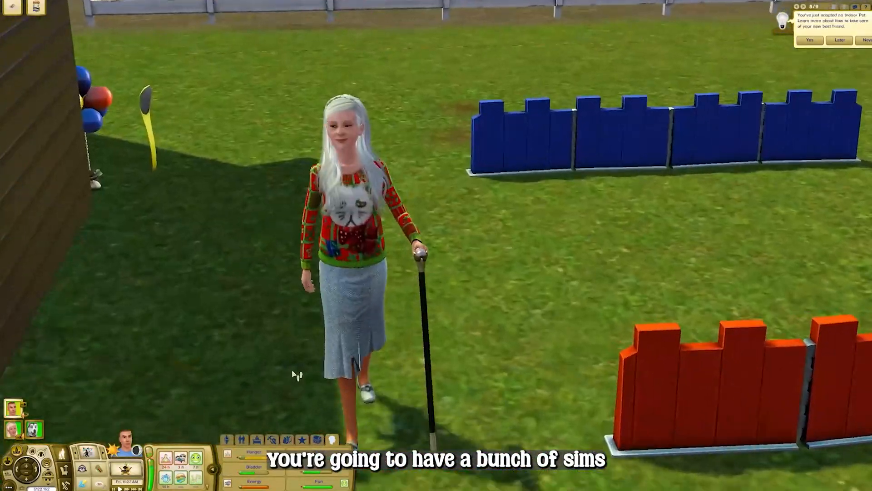
pyautogui.press('w')
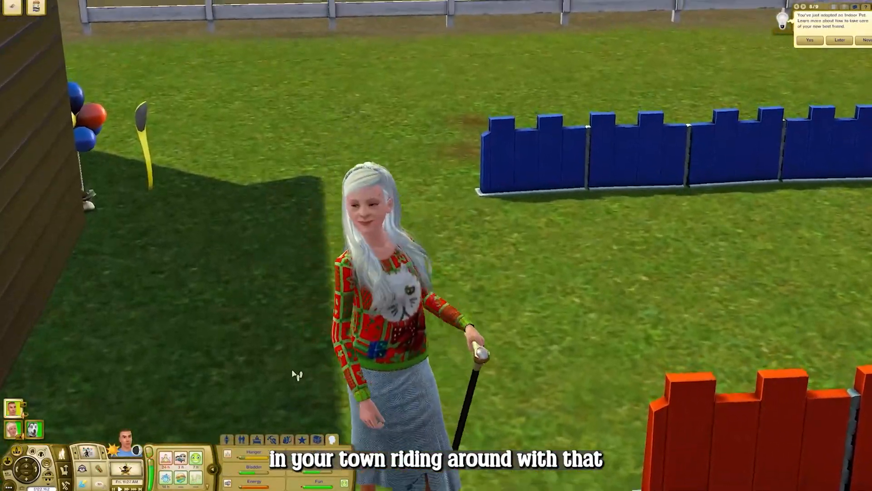
pyautogui.press('d')
pyautogui.press('s')
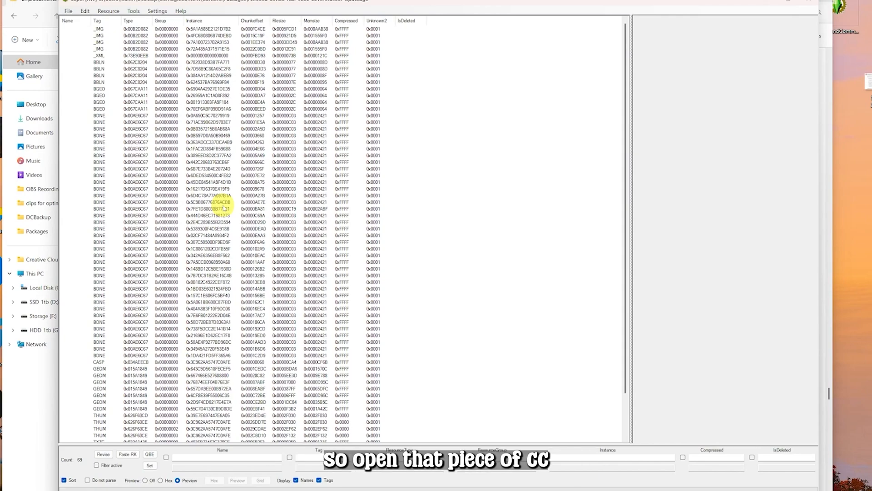
# Select the CASP resource and open it in the Data Grid editor
pyautogui.scroll(-3, 214, 293)
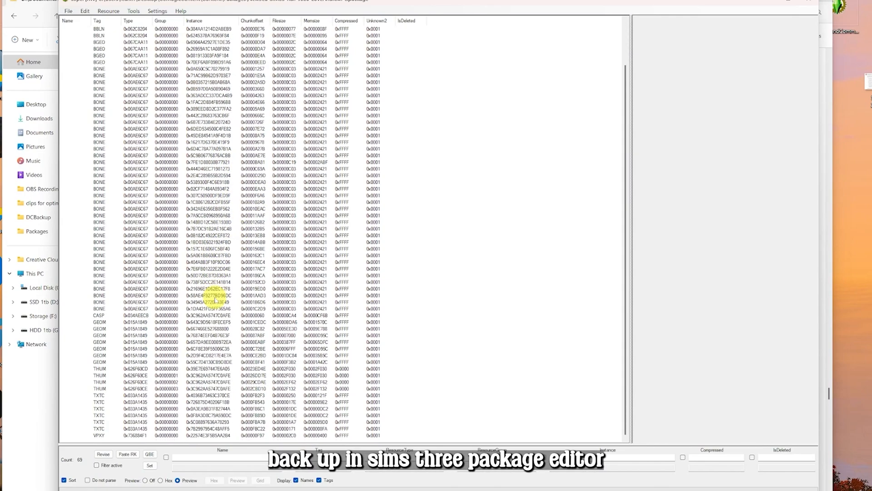
pyautogui.scroll(3, 184, 320)
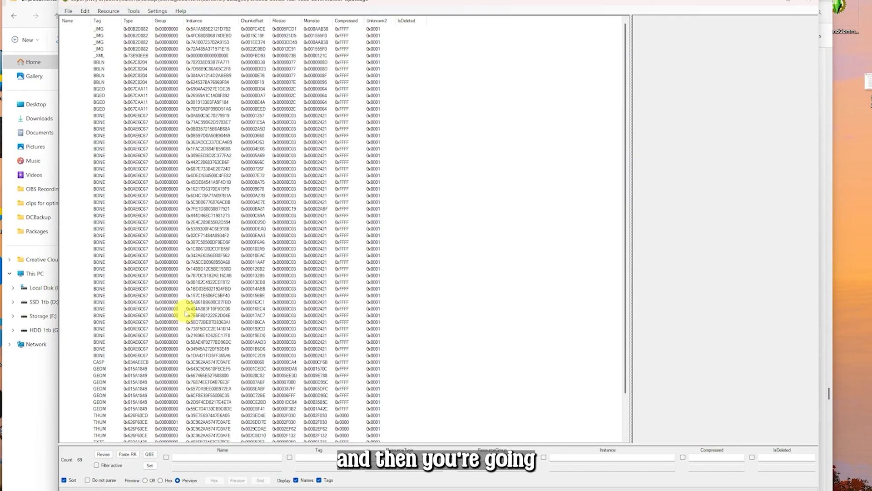
pyautogui.scroll(-2, 127, 282)
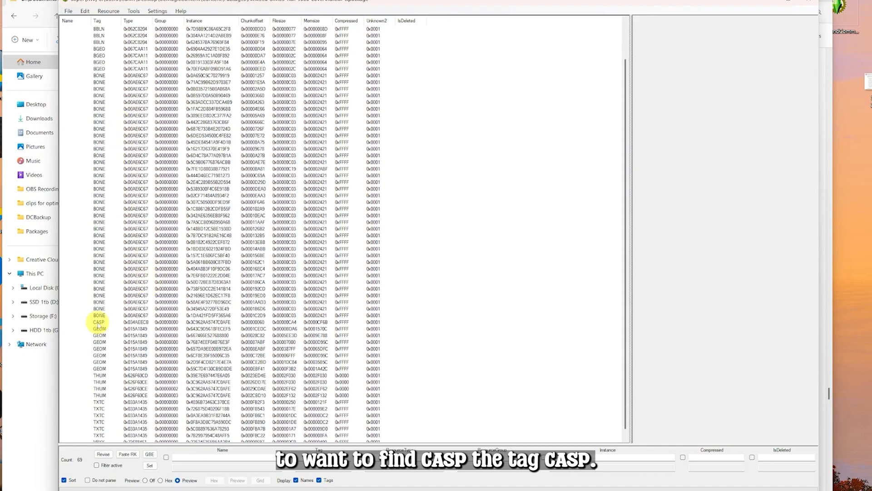
pyautogui.click(97, 322)
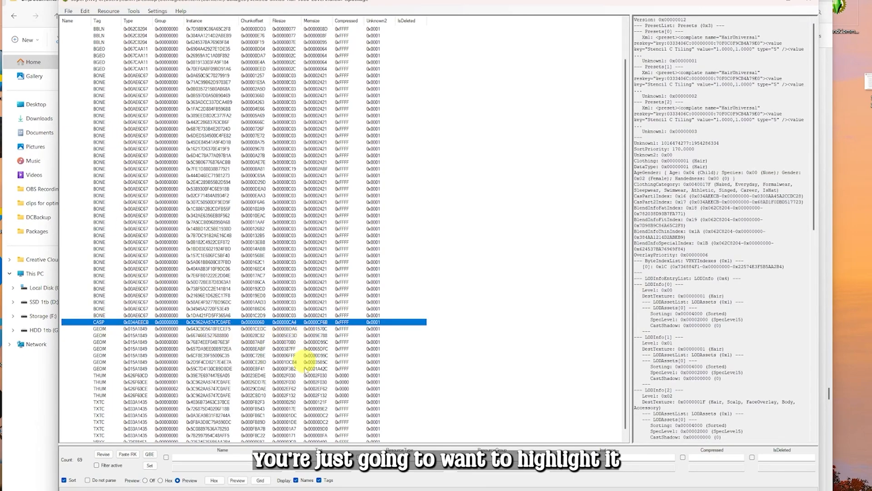
pyautogui.click(260, 480)
pyautogui.moveTo(256, 36); pyautogui.dragTo(293, 29)
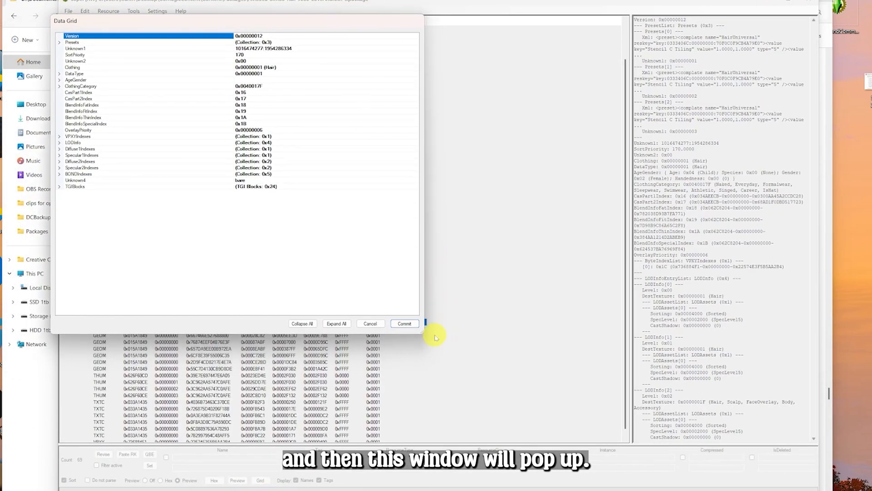
pyautogui.moveTo(424, 335); pyautogui.dragTo(448, 369)
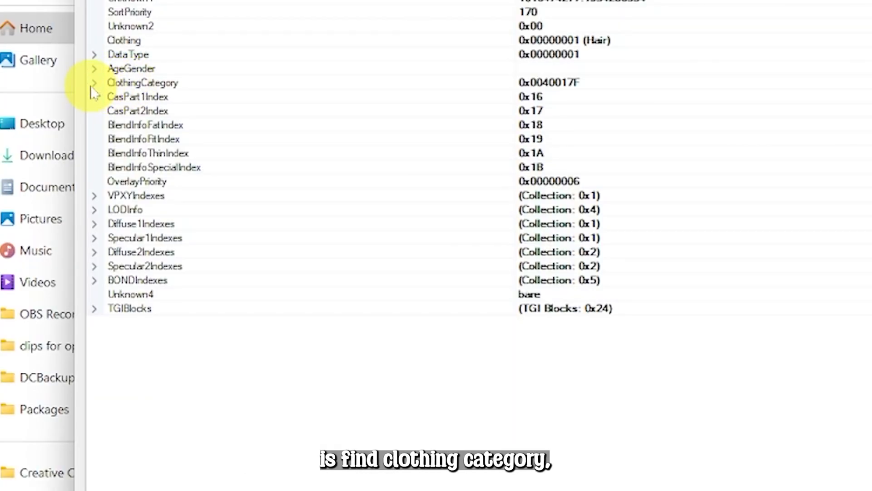
# Toggle ClothingCategory's ValidForRandom flag to True and back to False, then commit the Data Grid
pyautogui.click(94, 82)
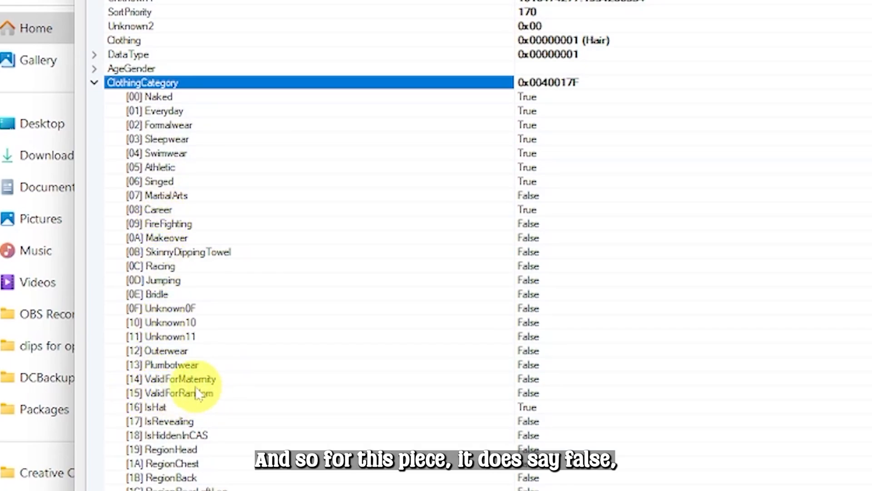
pyautogui.click(229, 395)
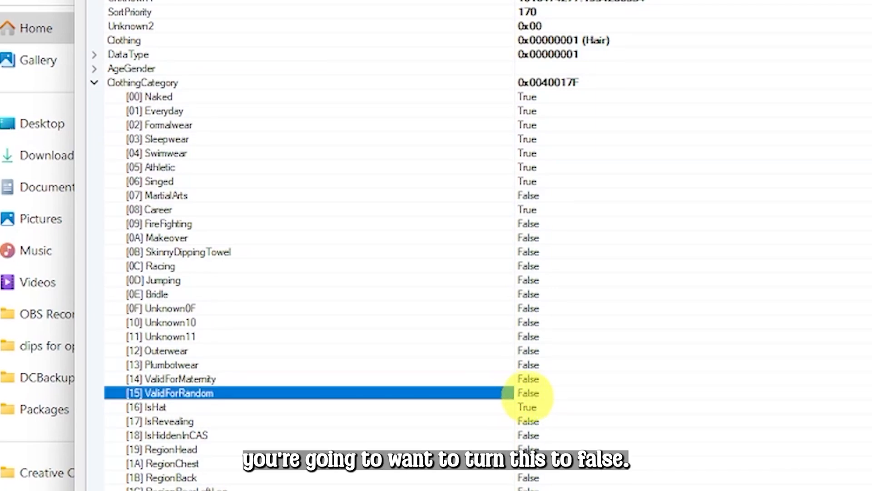
pyautogui.doubleClick(417, 395)
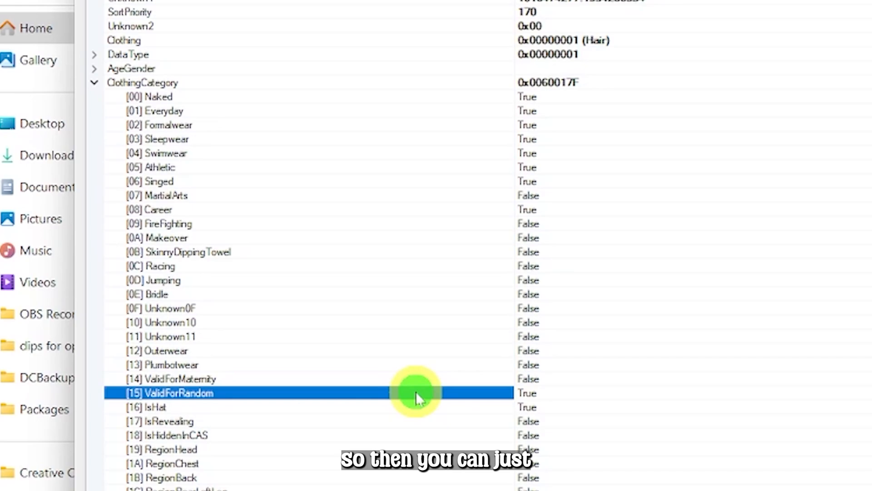
pyautogui.doubleClick(457, 395)
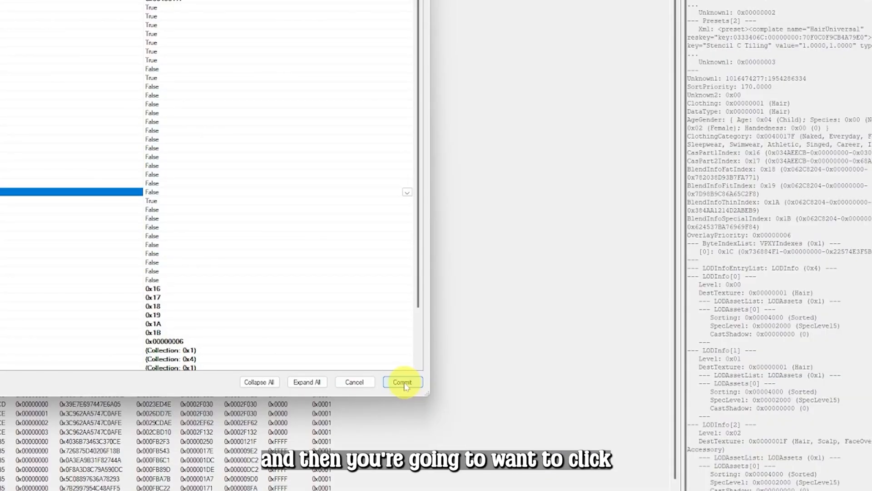
pyautogui.click(404, 384)
# Save the hair package and close the package editor
pyautogui.click(68, 11)
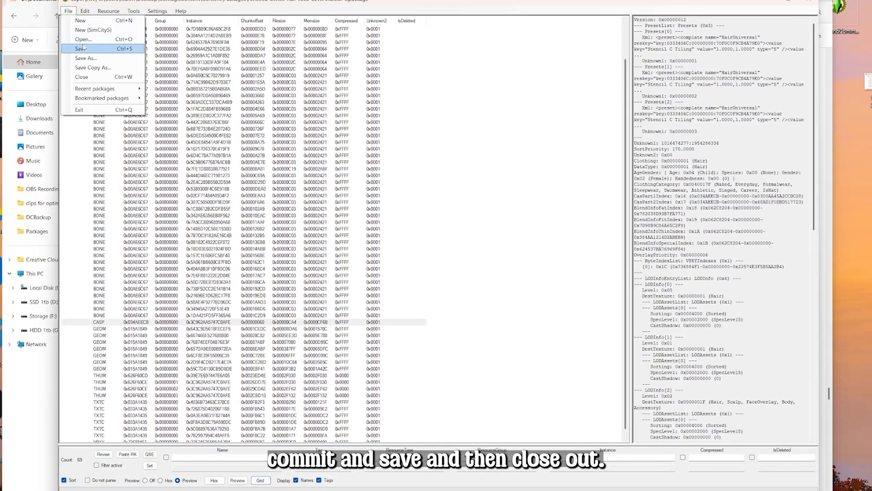
pyautogui.click(82, 47)
pyautogui.click(809, 4)
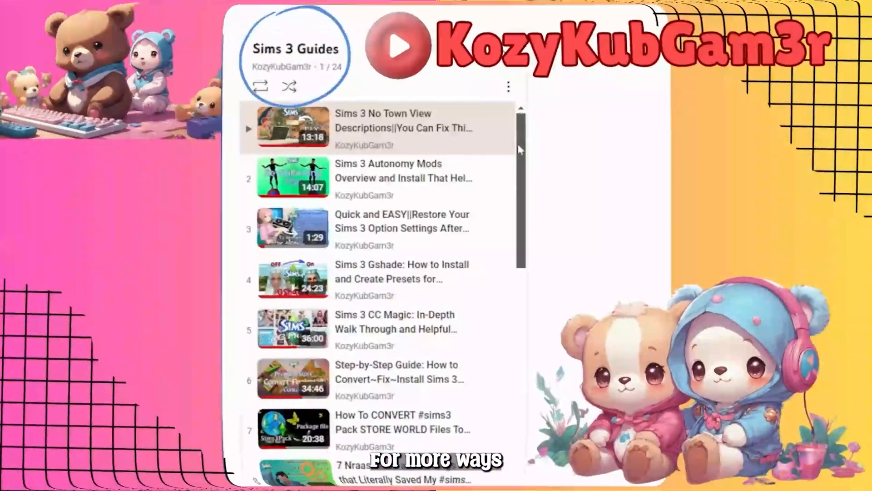
# Browse the Sims 3 user folder and open the Recorded Videos folder, then return to the parent folder
pyautogui.moveTo(520, 149); pyautogui.dragTo(534, 424)
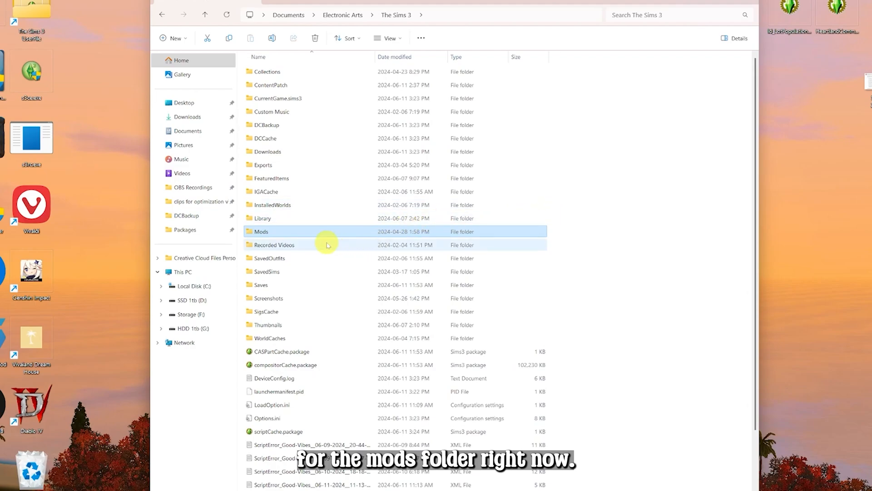
pyautogui.scroll(-2, 302, 246)
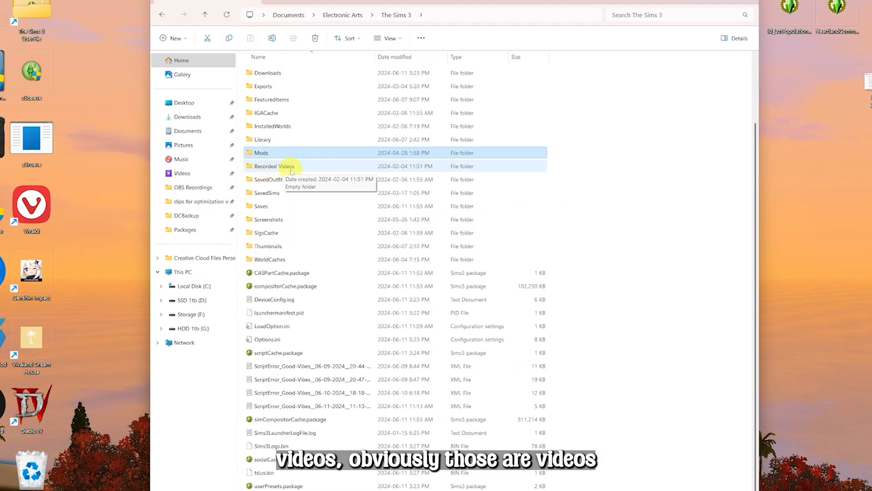
pyautogui.doubleClick(289, 168)
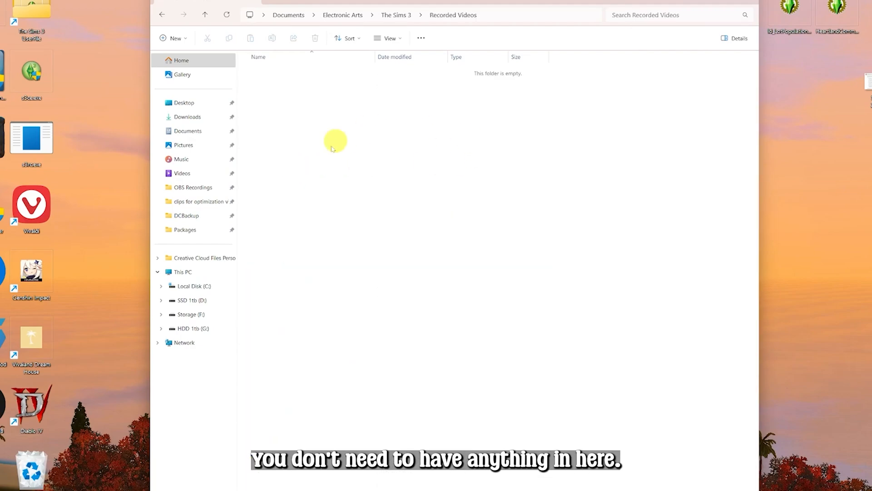
pyautogui.click(205, 15)
pyautogui.moveTo(290, 184)
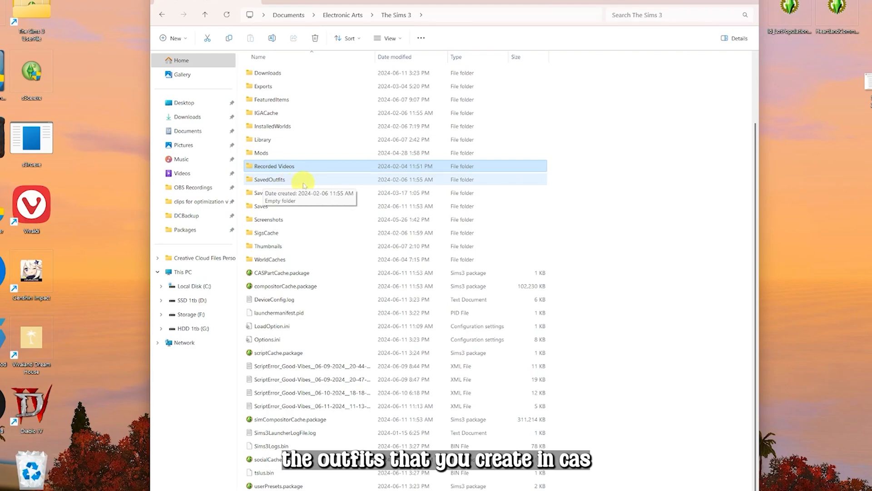
# Inspect the SavedOutfits, SavedSims and Screenshots folders inside the Sims 3 user folder
pyautogui.doubleClick(304, 182)
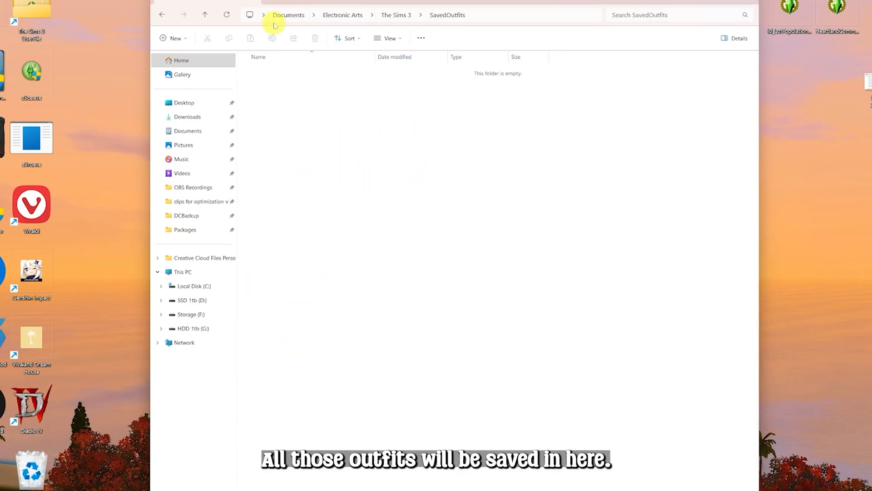
pyautogui.click(205, 15)
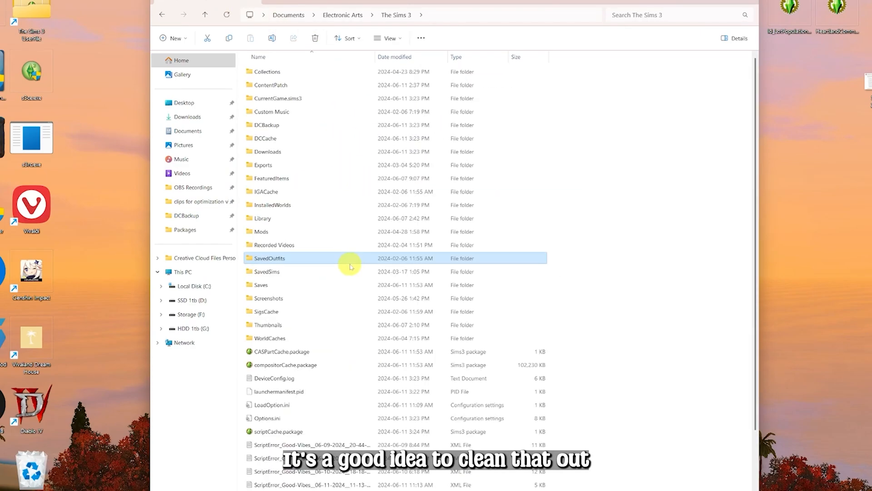
pyautogui.moveTo(350, 265)
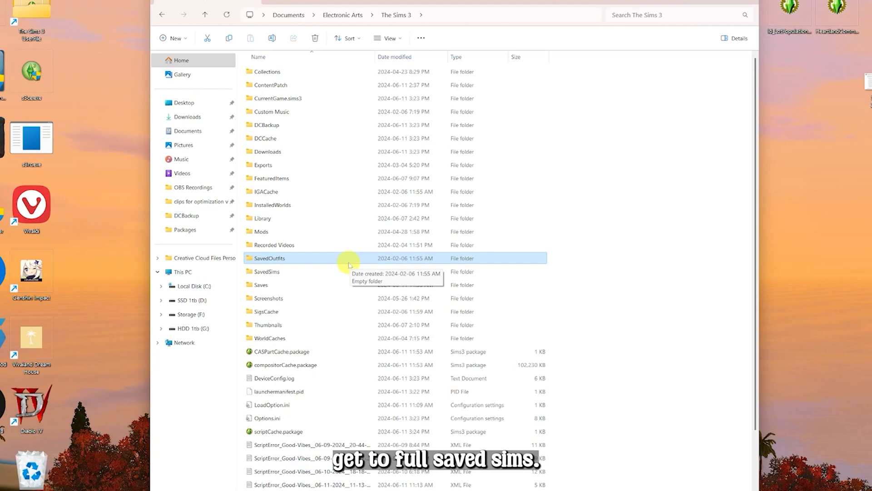
pyautogui.doubleClick(347, 271)
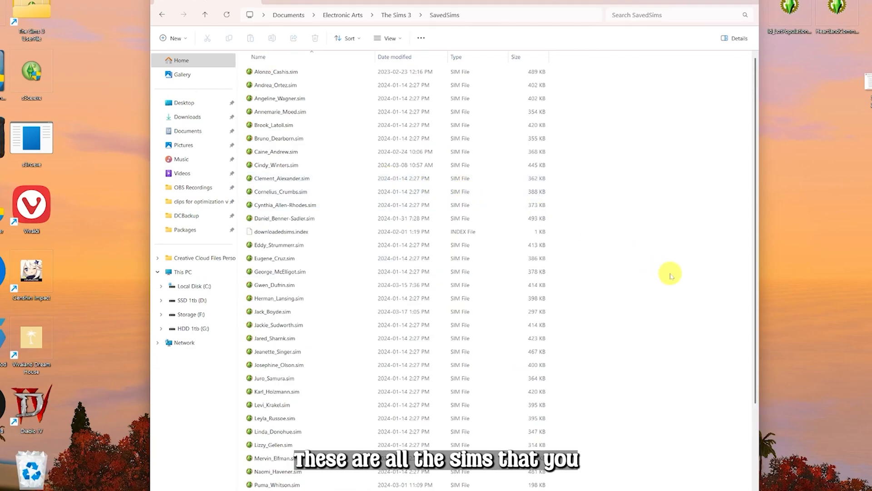
pyautogui.scroll(-3, 671, 275)
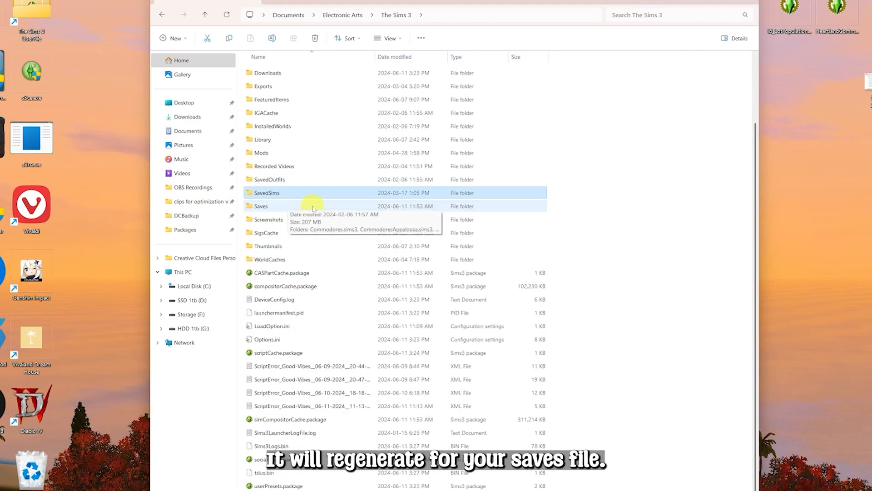
pyautogui.doubleClick(311, 206)
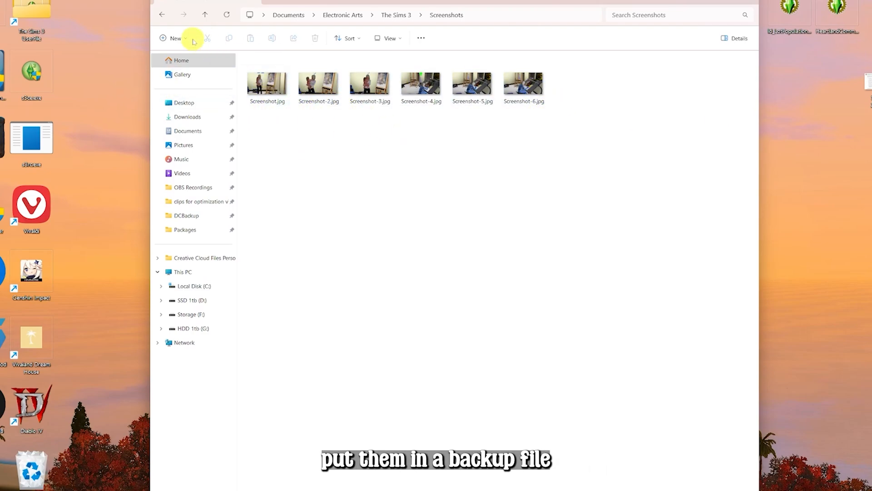
# Inspect the SigsCache folder's bin files, then open the Thumbnails folder
pyautogui.click(205, 16)
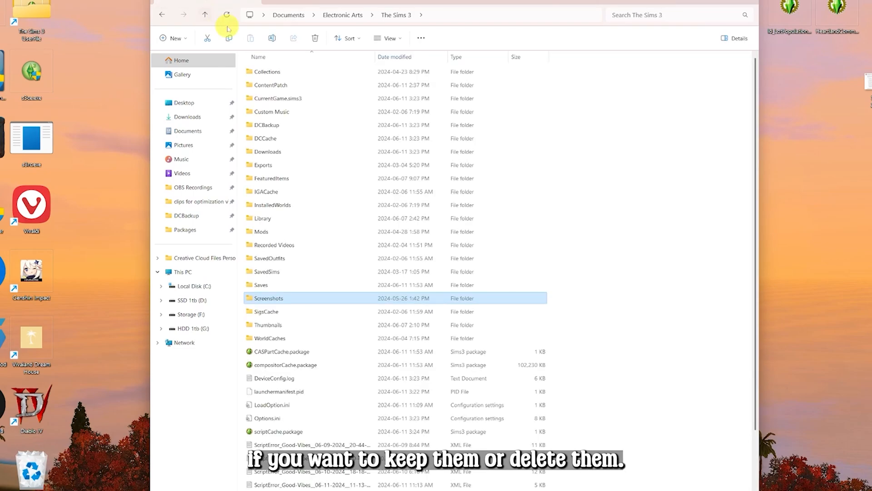
pyautogui.scroll(-2, 345, 236)
pyautogui.doubleClick(275, 232)
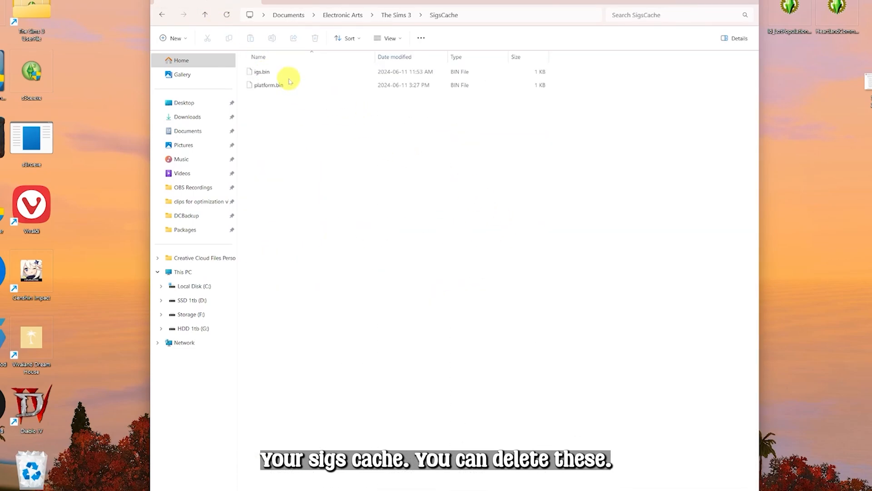
pyautogui.click(308, 83)
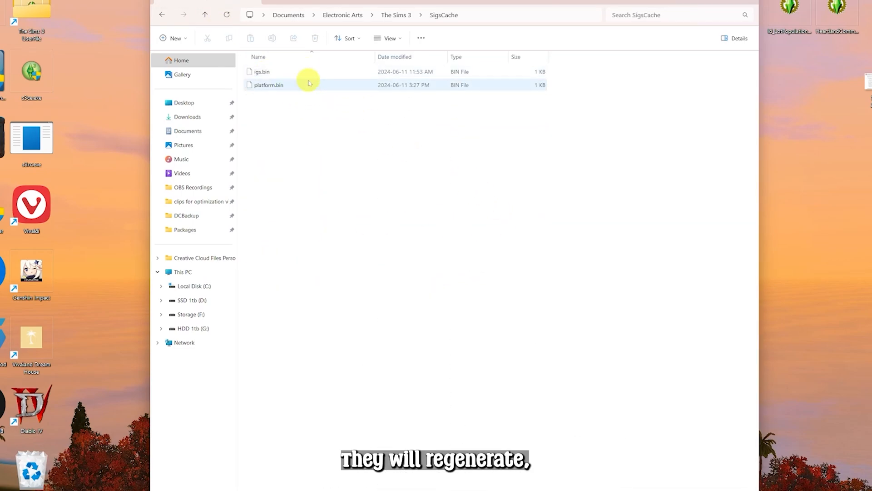
pyautogui.click(430, 73)
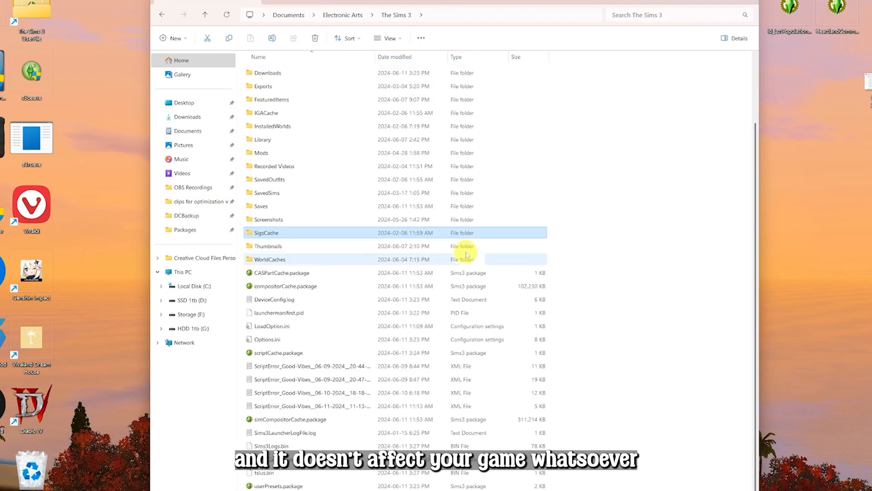
pyautogui.doubleClick(298, 246)
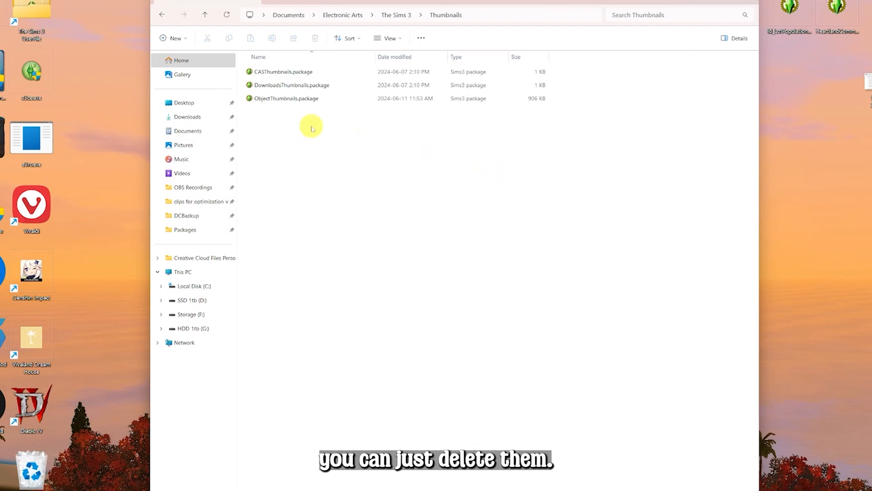
# Inspect the WorldCaches folder, then view the saved screenshot describing the Sims 3 cache files
pyautogui.click(206, 16)
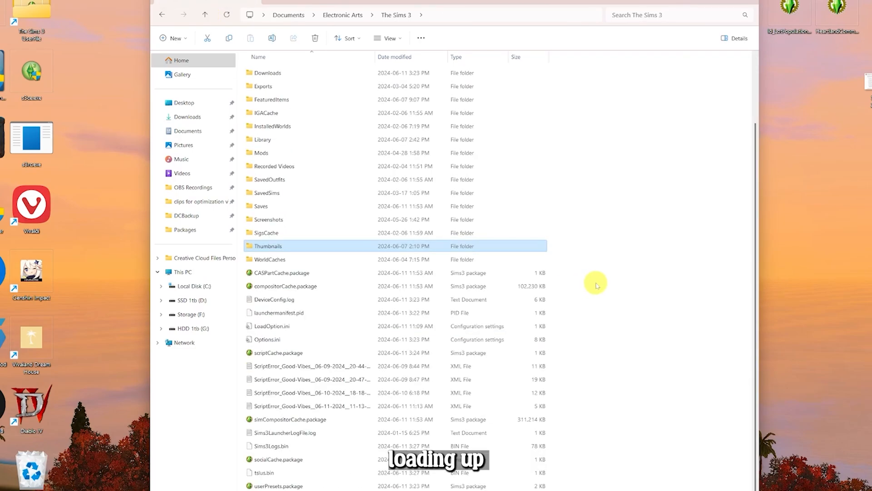
pyautogui.doubleClick(314, 262)
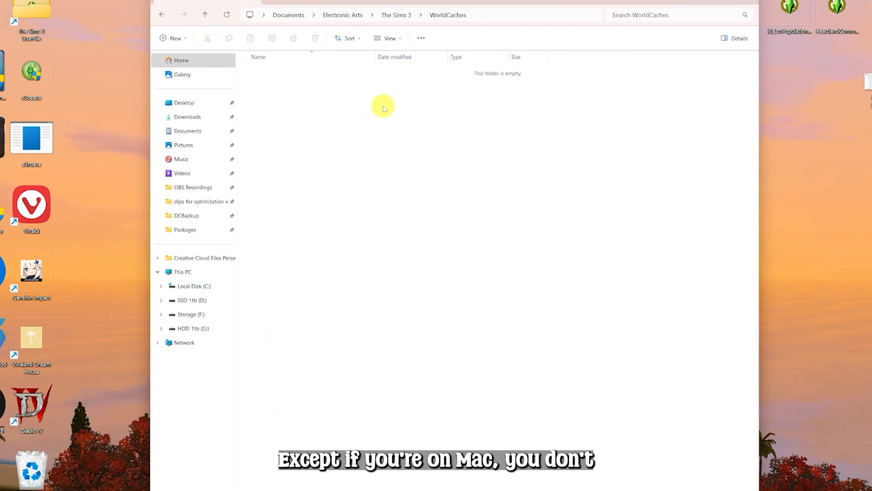
pyautogui.click(205, 15)
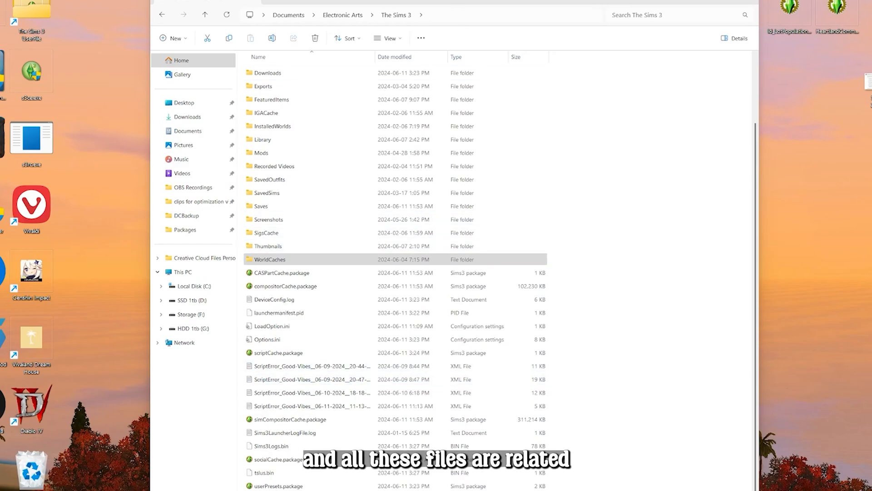
pyautogui.moveTo(453, 1); pyautogui.dragTo(379, 0)
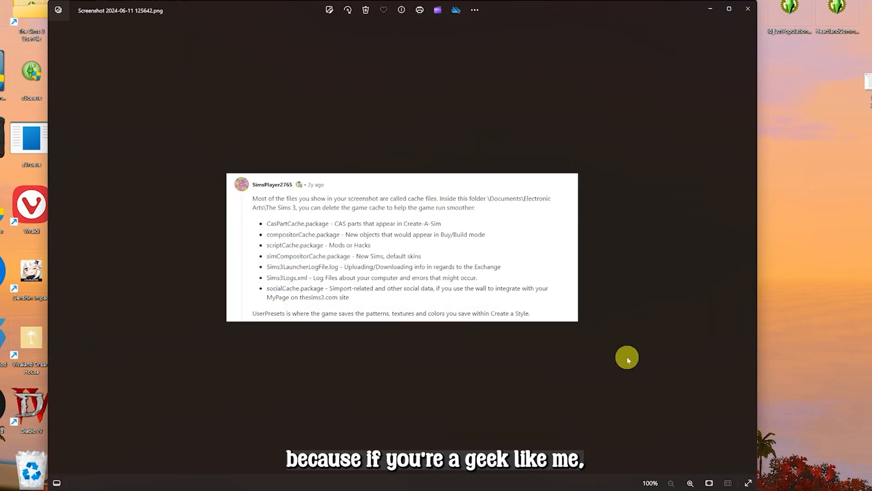
pyautogui.click(690, 482)
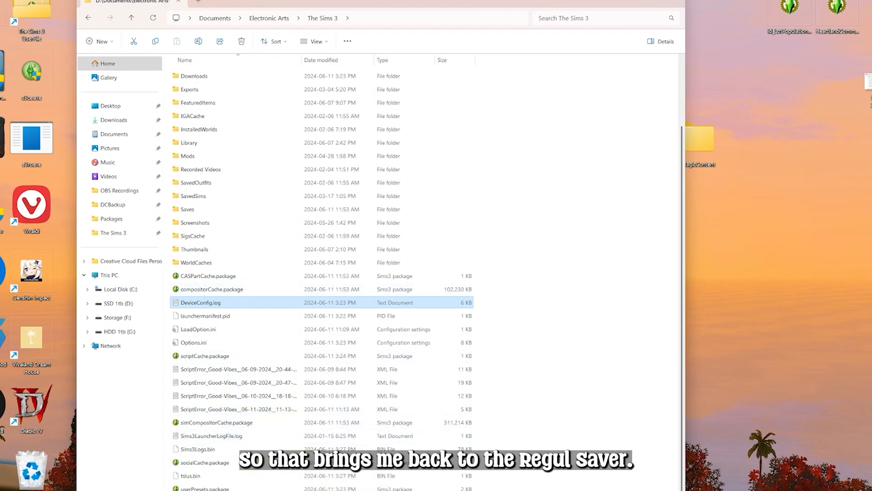
# Open the Save Cleaner, reposition and resize its window, and expand the Clear cache section
pyautogui.click(326, 490)
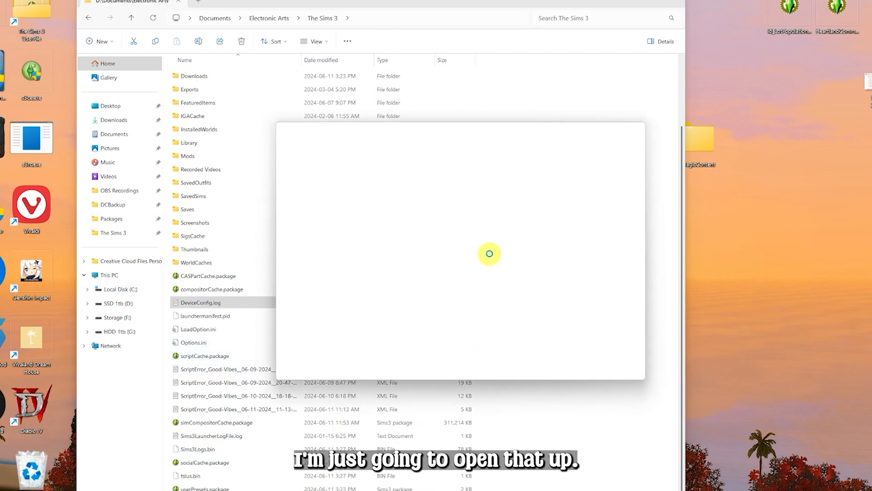
pyautogui.moveTo(470, 132); pyautogui.dragTo(337, 64)
pyautogui.moveTo(523, 319); pyautogui.dragTo(724, 476)
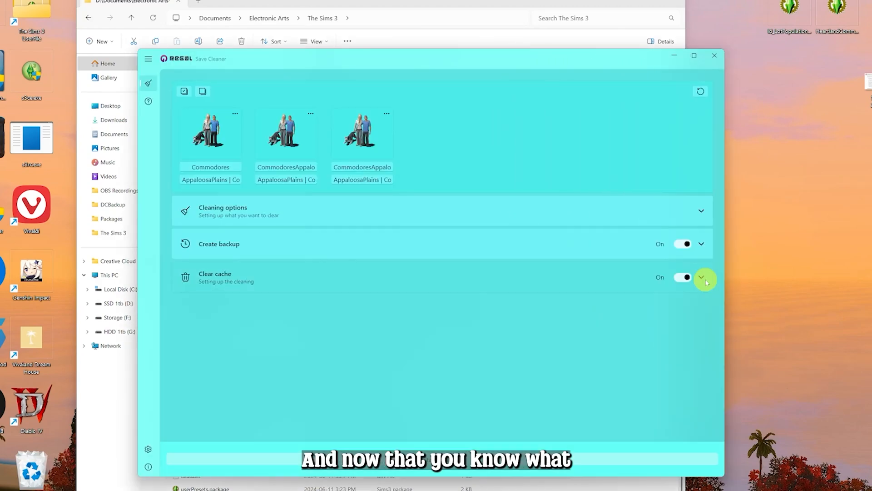
pyautogui.click(702, 278)
pyautogui.moveTo(426, 59); pyautogui.dragTo(389, 4)
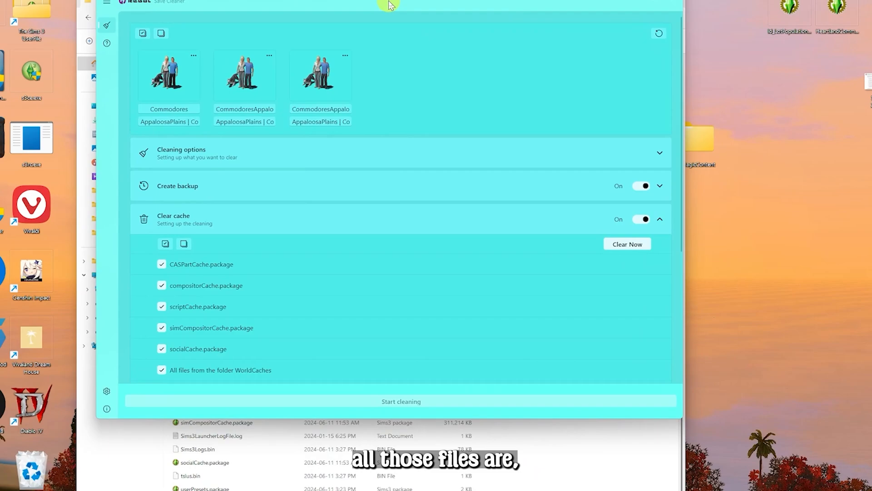
# Review the Clear cache file list and toggle the FeaturedItems folder checkbox
pyautogui.scroll(-2, 388, 310)
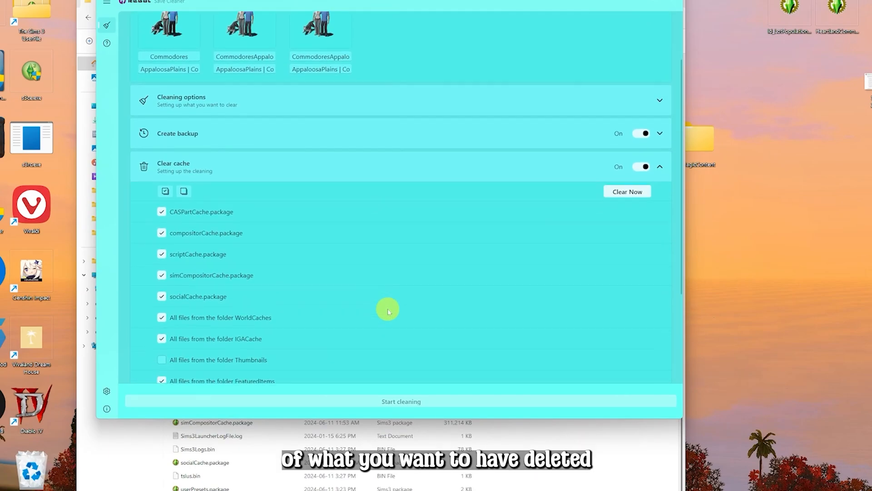
pyautogui.scroll(-4, 389, 310)
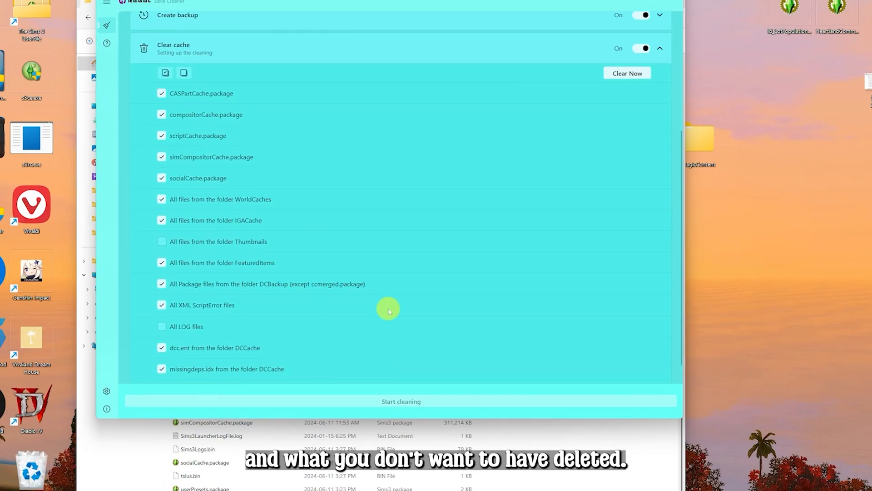
pyautogui.scroll(-1, 388, 310)
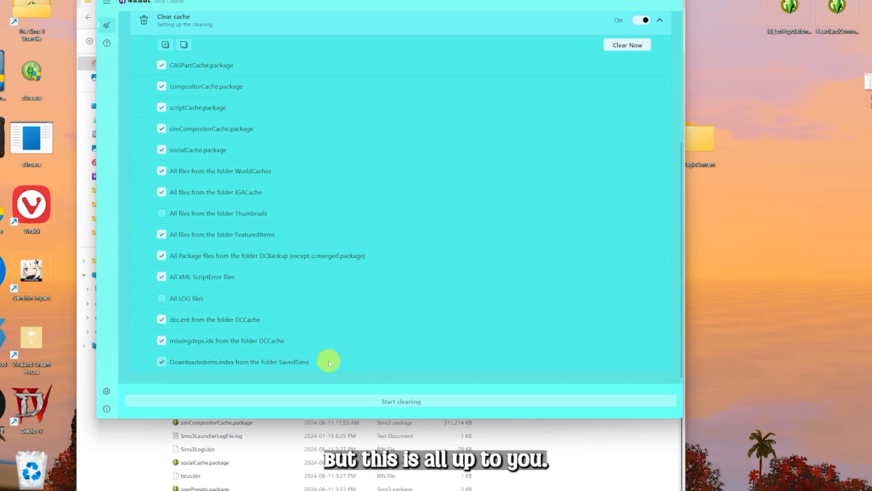
pyautogui.scroll(2, 440, 296)
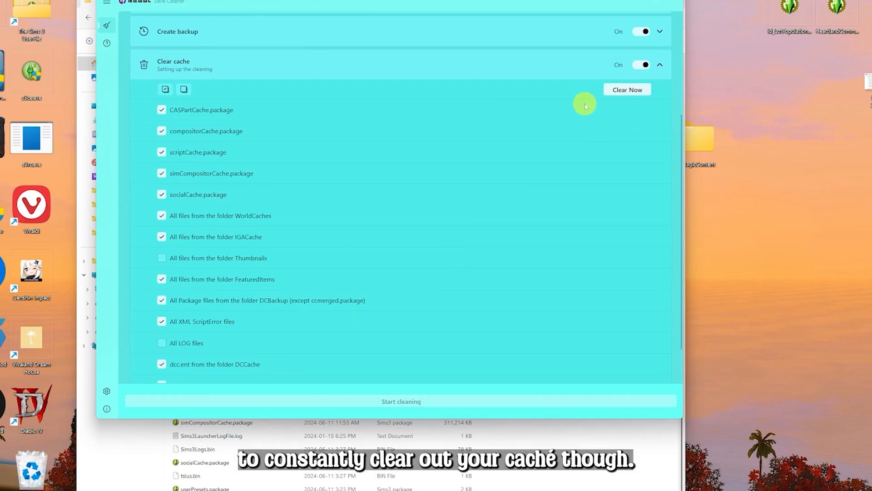
pyautogui.scroll(-2, 507, 297)
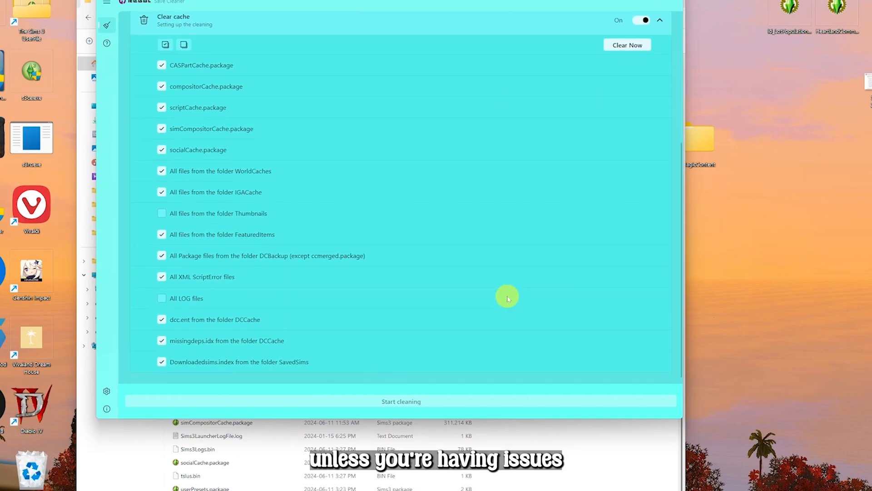
pyautogui.click(161, 235)
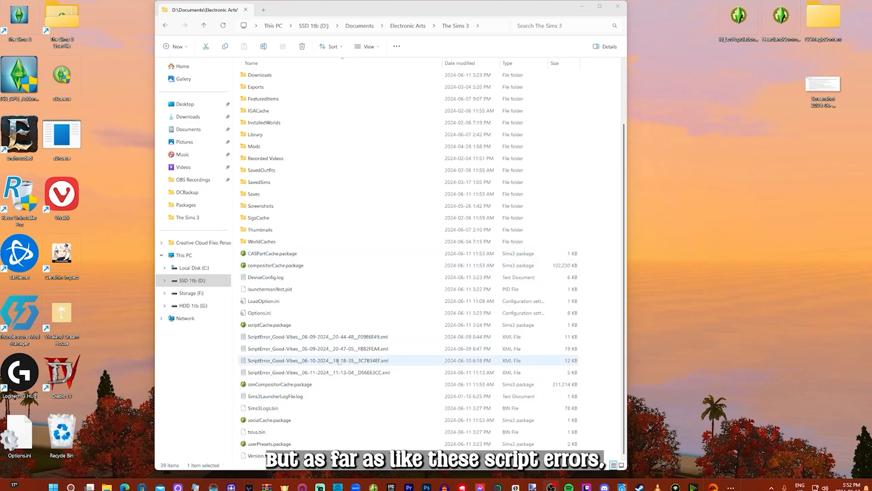
# Open the first ScriptError XML file and read through its Correction Logs section
pyautogui.doubleClick(285, 337)
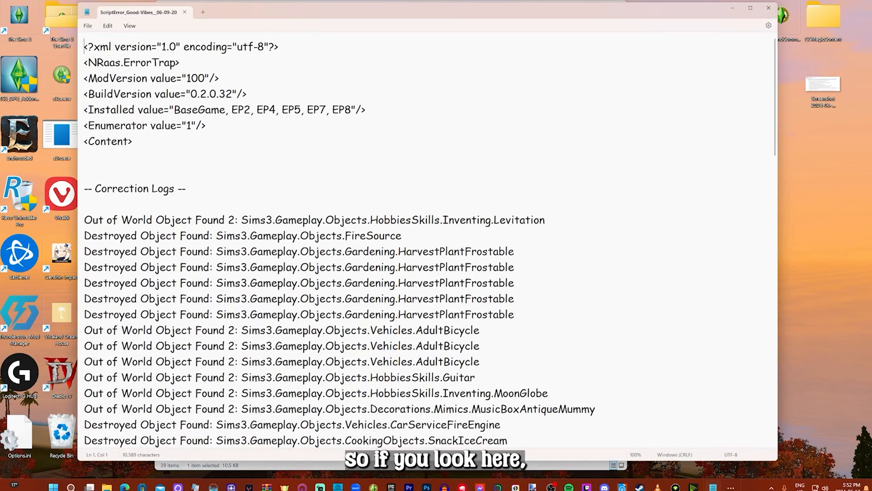
pyautogui.moveTo(91, 189); pyautogui.dragTo(192, 190)
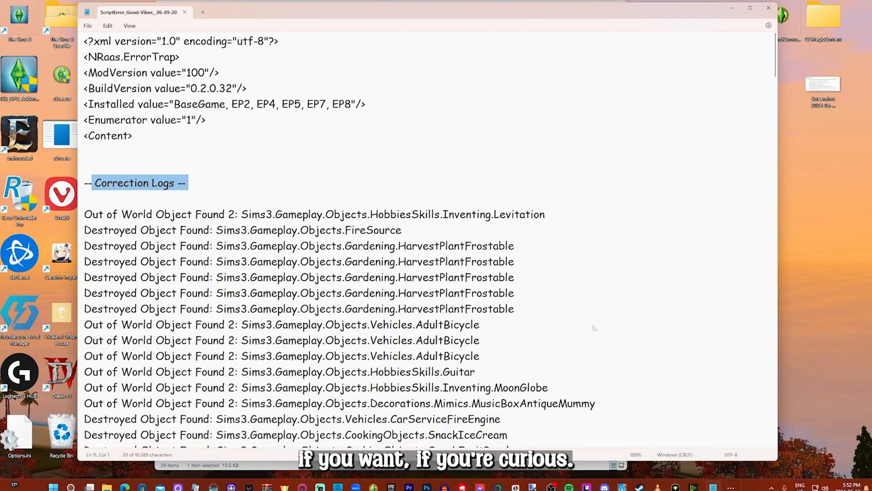
pyautogui.scroll(-3, 430, 241)
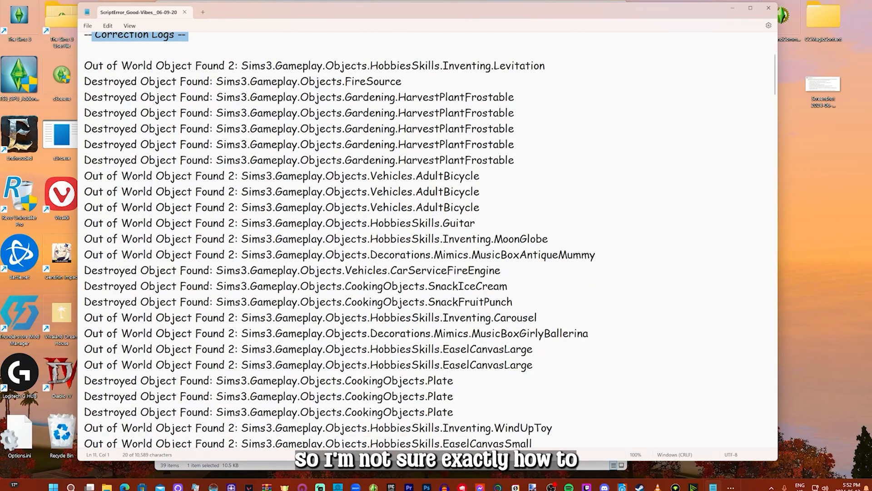
pyautogui.scroll(-6, 595, 327)
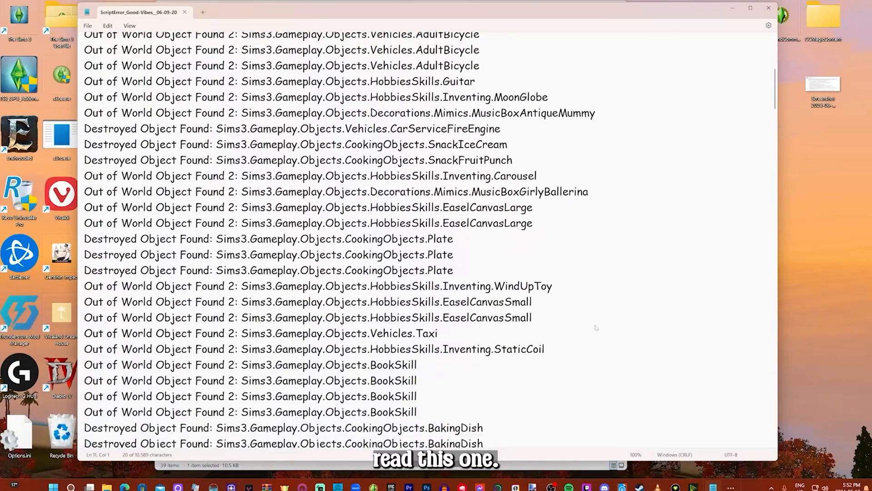
pyautogui.scroll(-5, 595, 327)
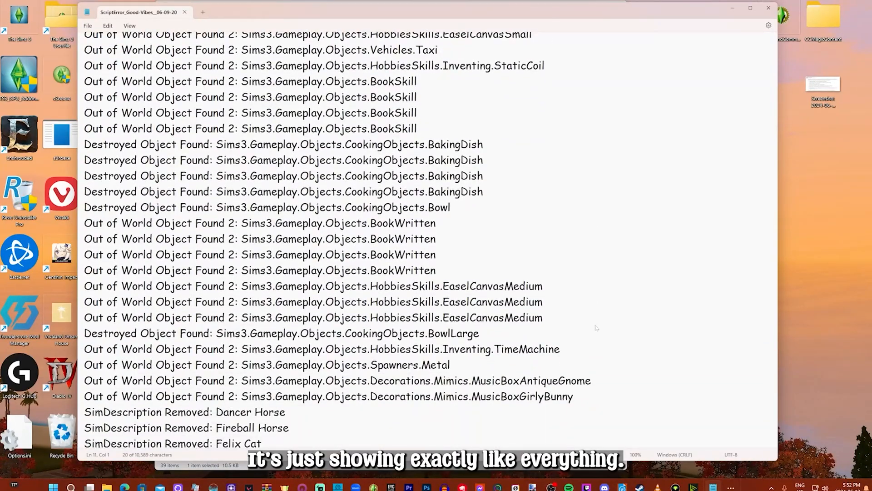
pyautogui.scroll(-14, 595, 327)
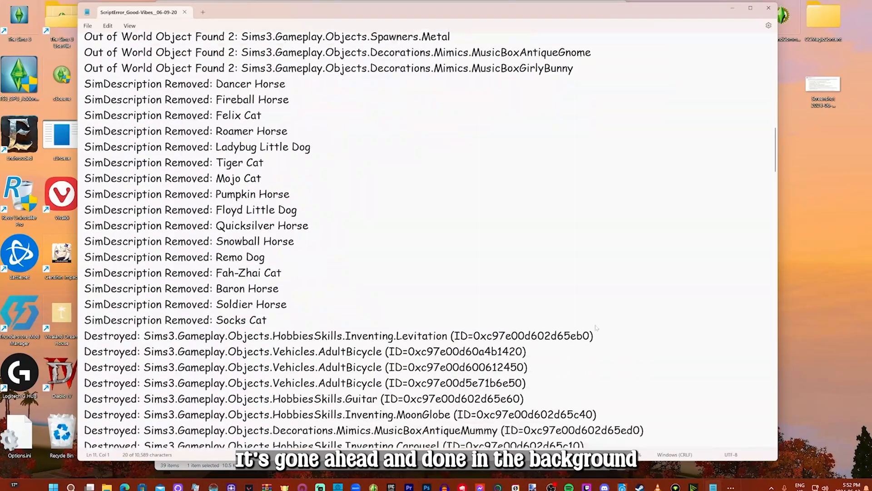
# Scroll through the rest of the first ScriptError log and close it
pyautogui.scroll(-20, 596, 327)
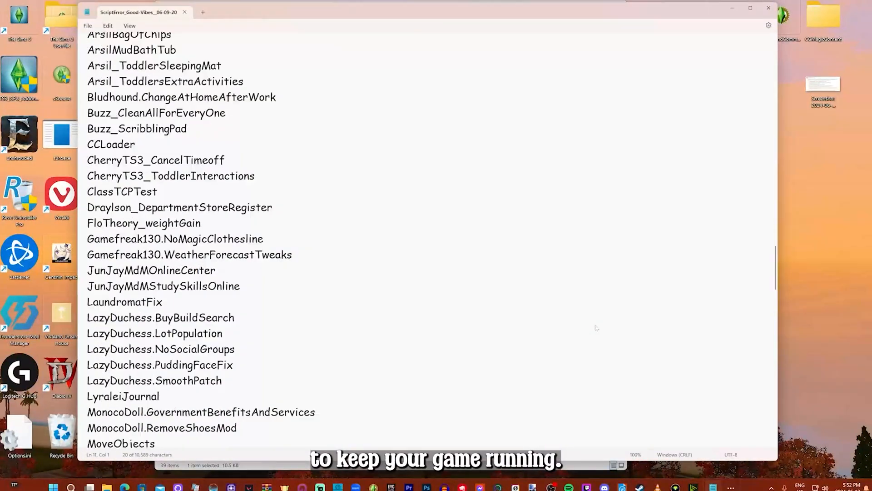
pyautogui.scroll(-20, 417, 328)
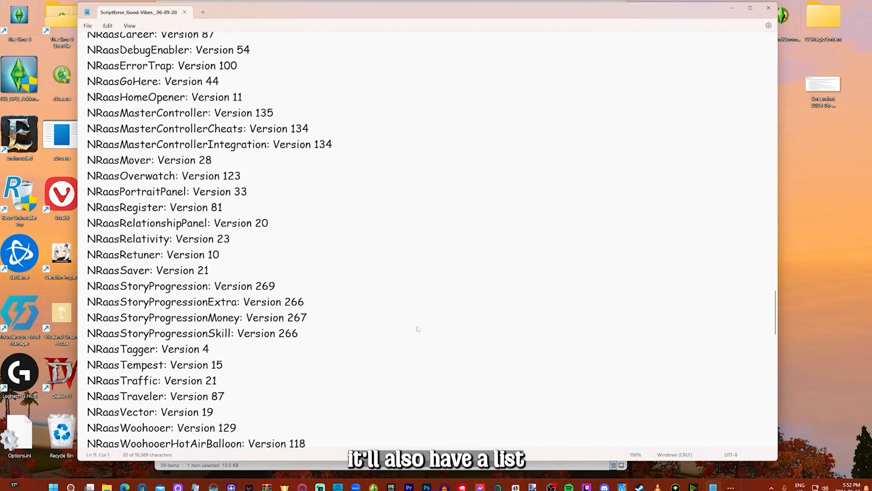
pyautogui.scroll(-6, 418, 328)
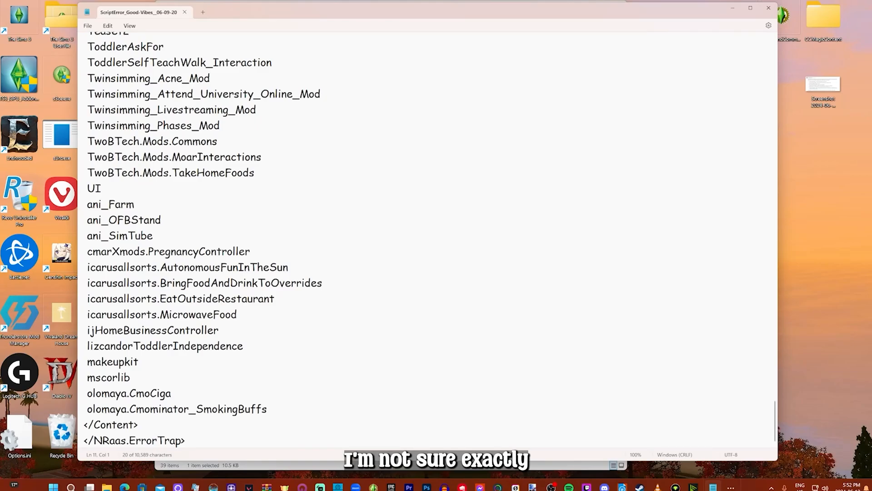
pyautogui.click(769, 8)
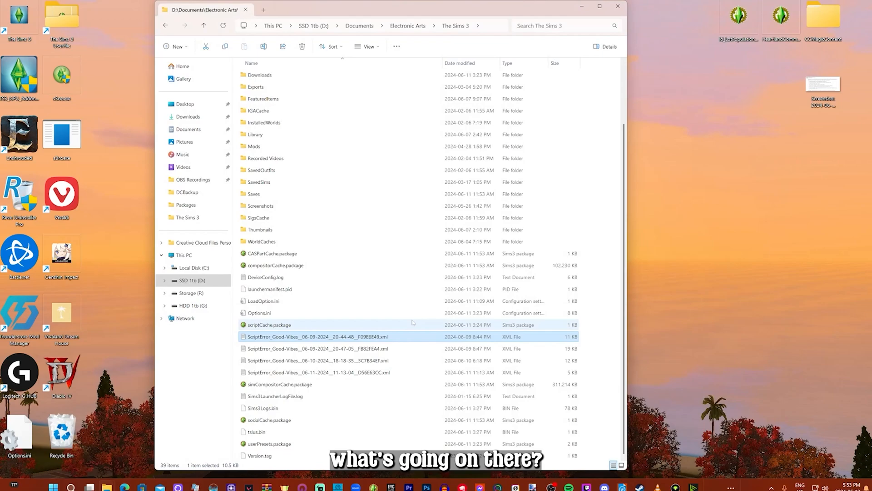
# Open the second ScriptError XML file and read through its Script Errors section and stack trace
pyautogui.doubleClick(319, 349)
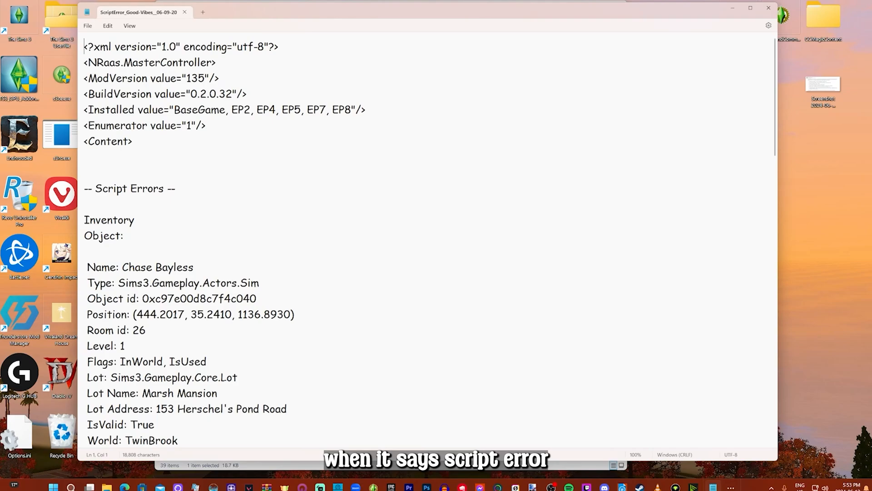
pyautogui.moveTo(94, 188); pyautogui.dragTo(166, 191)
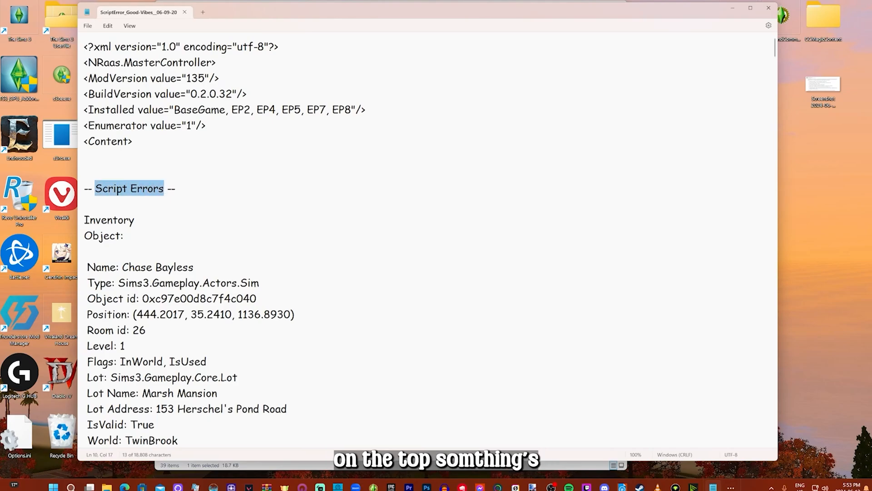
pyautogui.scroll(-5, 368, 291)
pyautogui.scroll(-10, 369, 291)
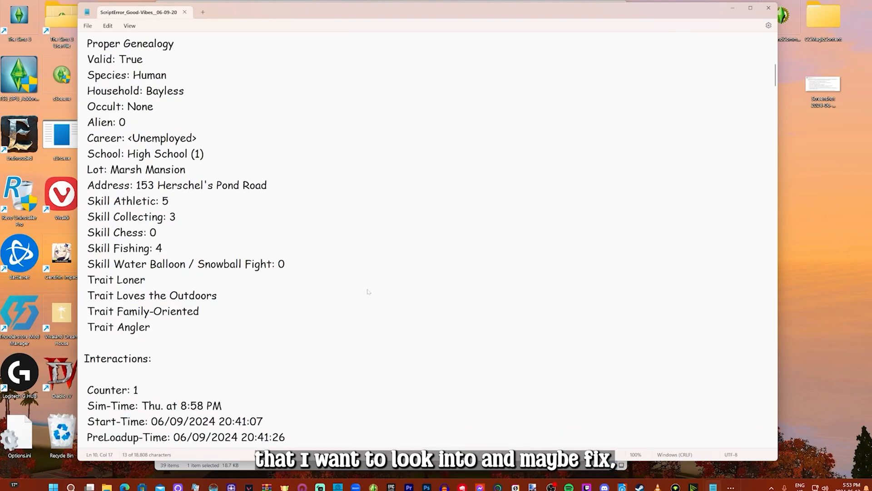
pyautogui.scroll(-8, 368, 291)
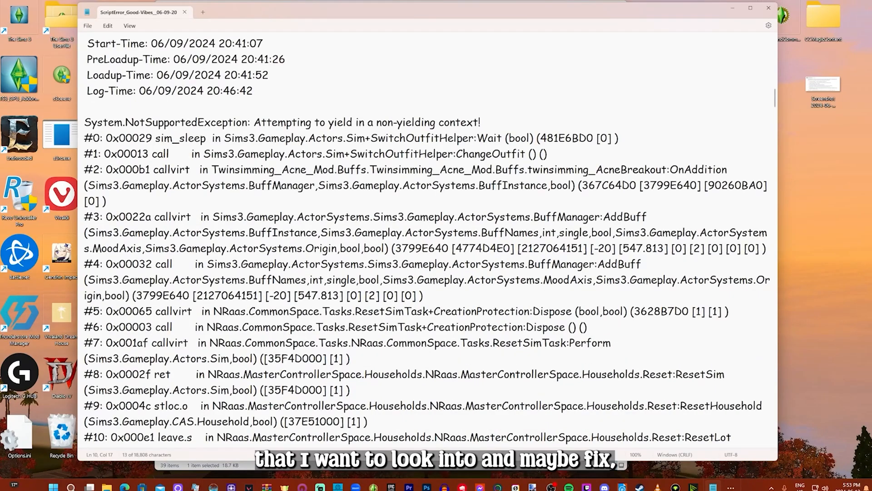
pyautogui.scroll(7, 371, 238)
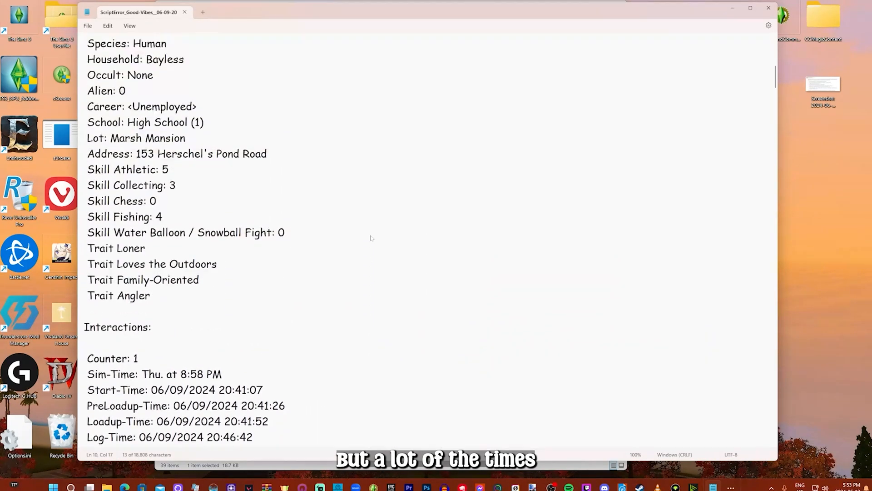
pyautogui.scroll(13, 370, 237)
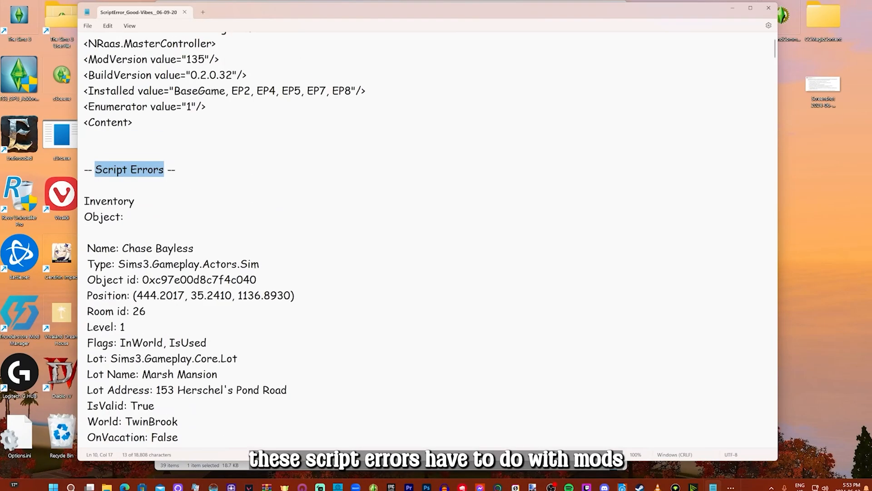
pyautogui.scroll(-3, 394, 350)
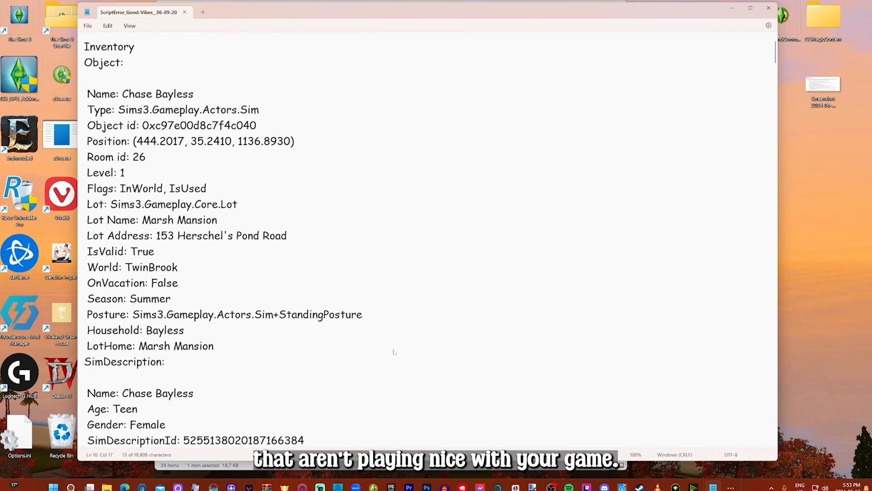
pyautogui.scroll(-11, 395, 351)
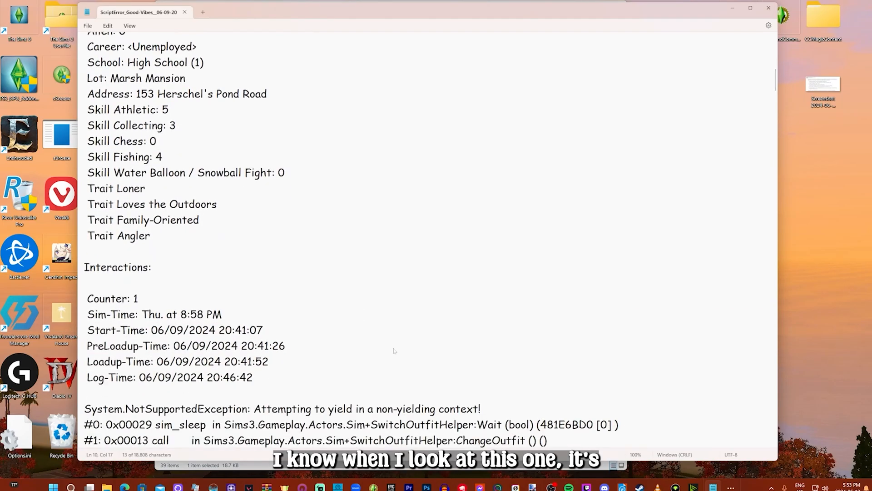
pyautogui.scroll(-5, 394, 351)
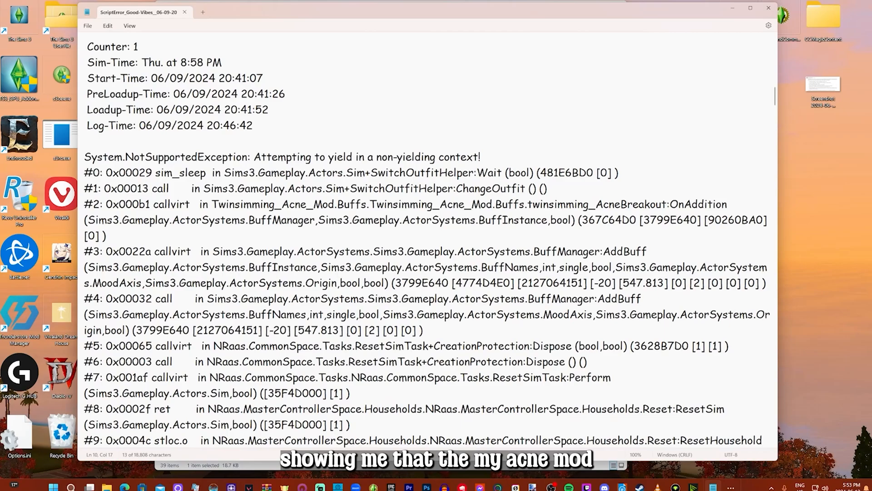
# Highlight the Twinsimming Acne Mod reference in the stack trace, scroll back to the top and close the file
pyautogui.moveTo(282, 204); pyautogui.dragTo(610, 212)
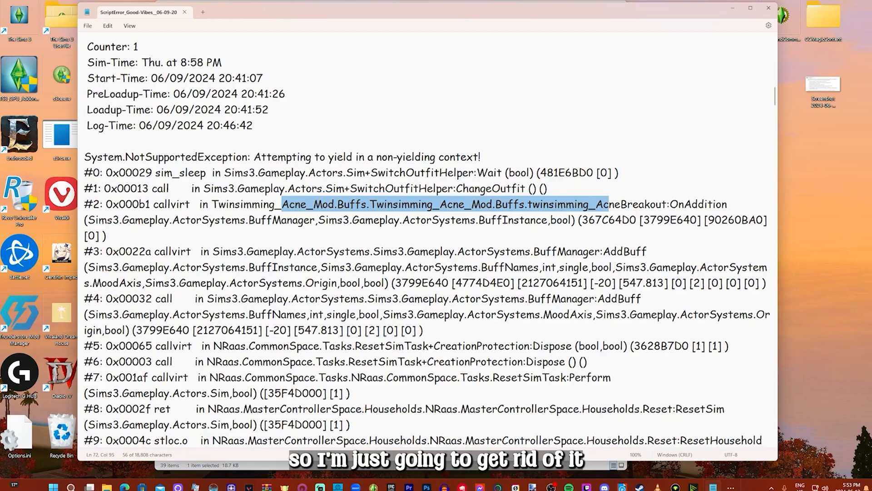
pyautogui.scroll(-3, 428, 327)
pyautogui.scroll(4, 429, 327)
pyautogui.scroll(10, 430, 239)
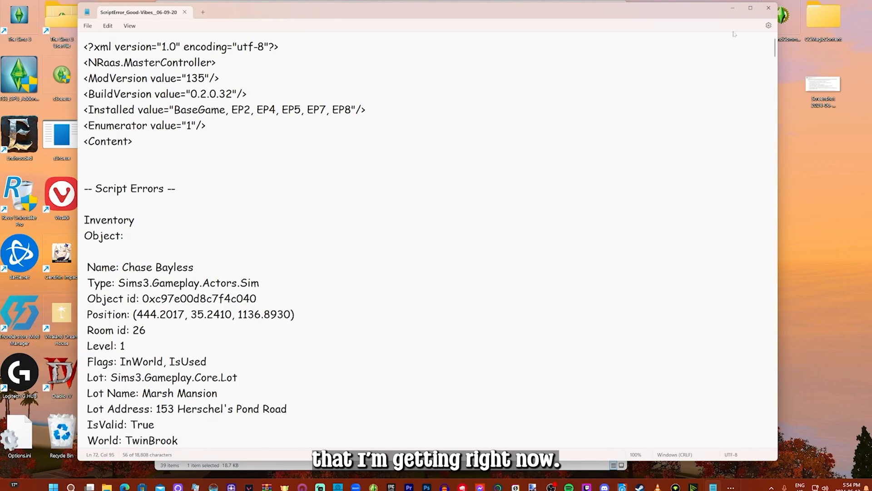
pyautogui.click(768, 8)
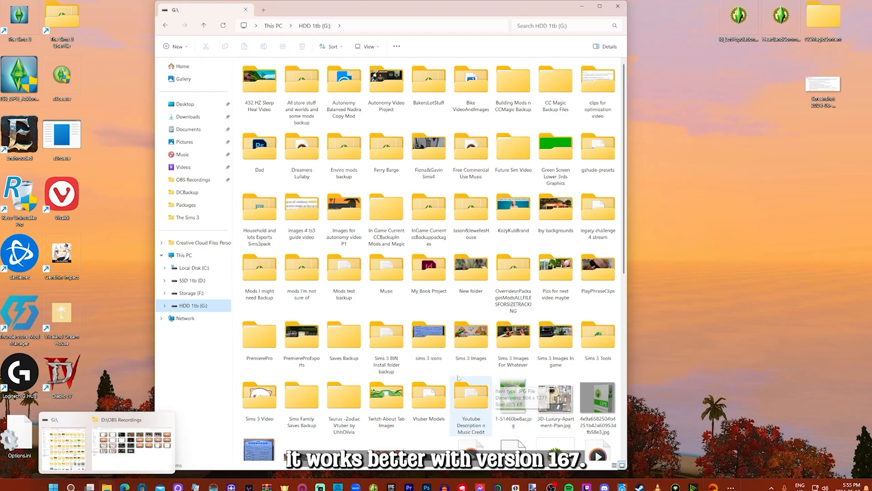
# Open the Sims 3 Tools folder on the G: drive and launch TS3CLA.exe
pyautogui.moveTo(400, 407)
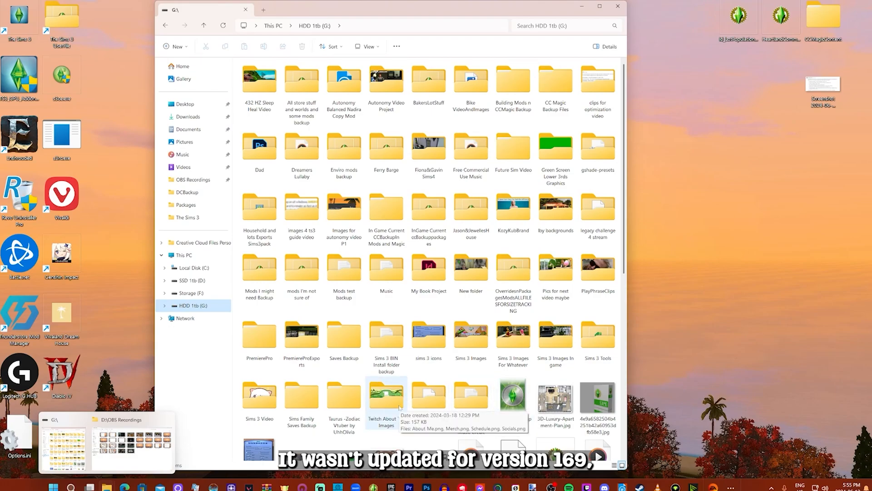
pyautogui.doubleClick(598, 337)
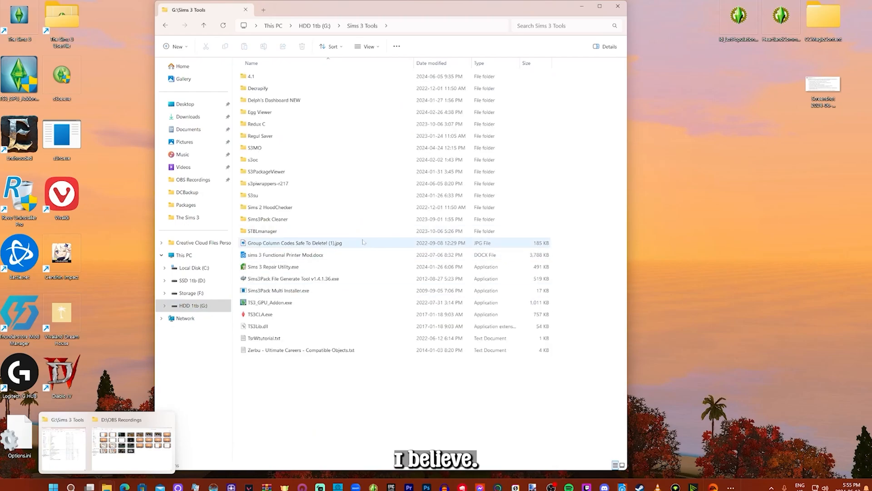
pyautogui.click(285, 315)
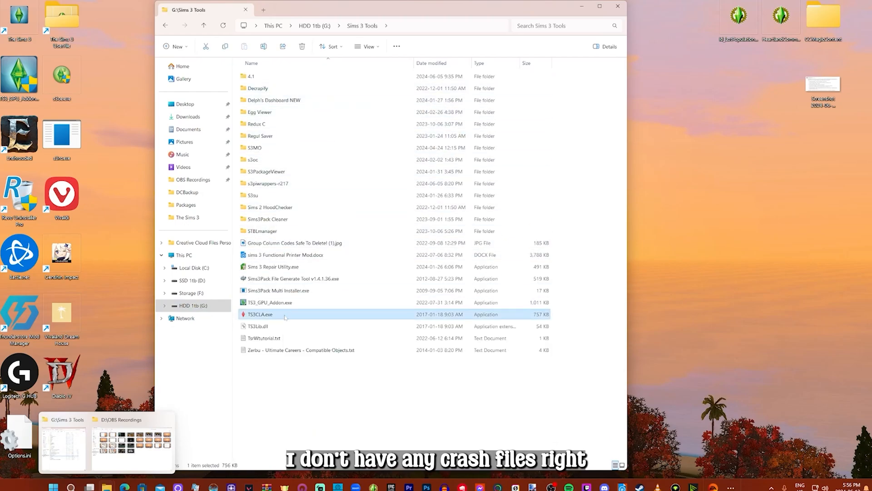
pyautogui.doubleClick(285, 316)
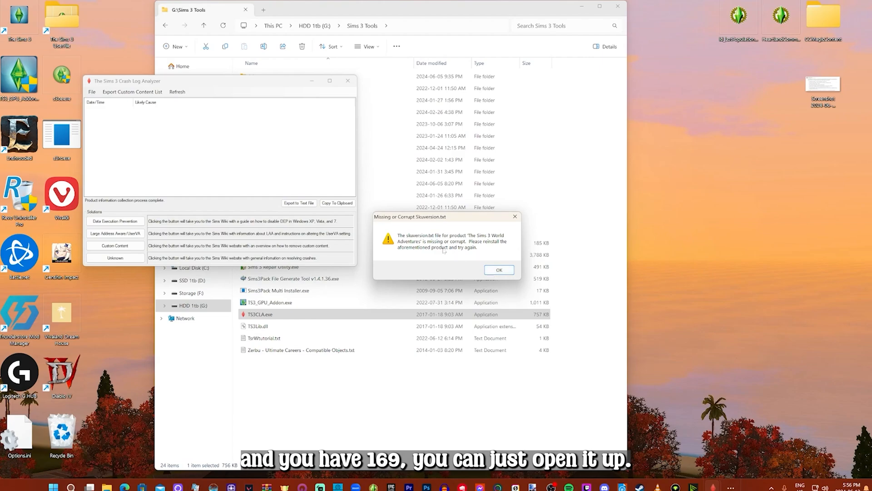
# Dismiss each Missing or Corrupt Skuversion.txt message until the Crash Log Analyzer is ready
pyautogui.click(499, 271)
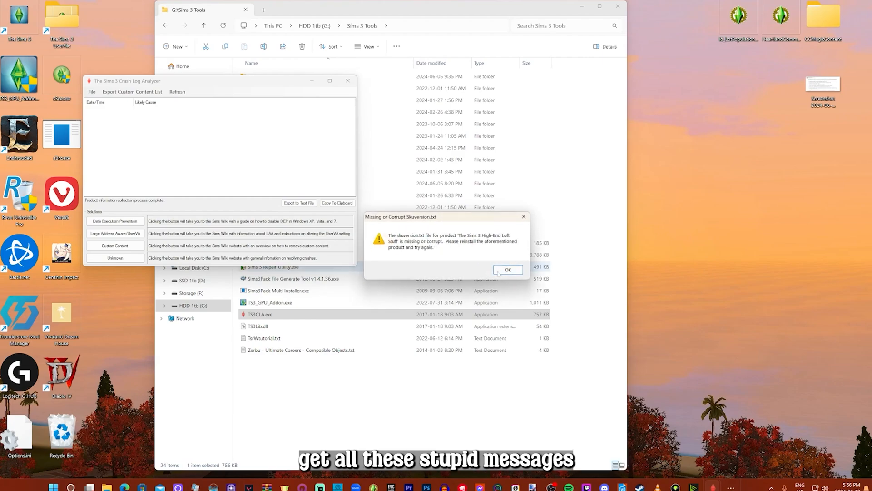
pyautogui.click(499, 271)
pyautogui.click(499, 271)
pyautogui.click(498, 271)
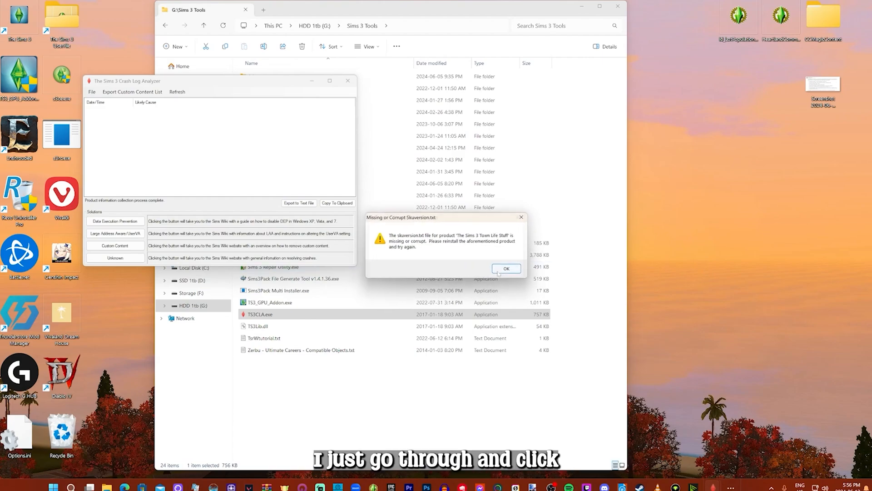
pyautogui.click(499, 271)
pyautogui.click(499, 271)
pyautogui.click(499, 271)
pyautogui.click(499, 272)
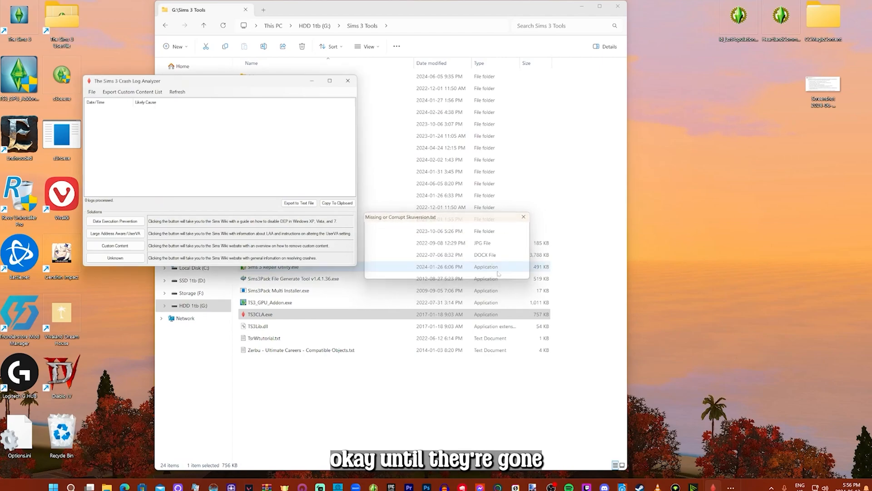
pyautogui.doubleClick(499, 272)
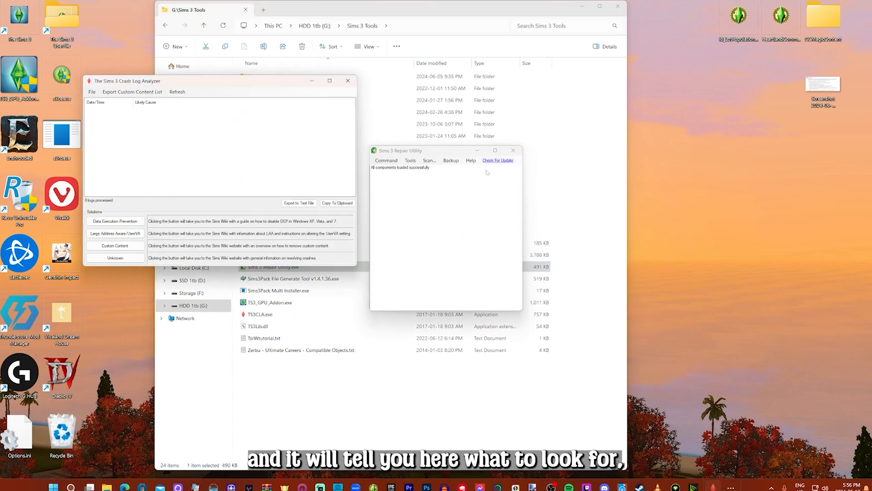
pyautogui.click(513, 150)
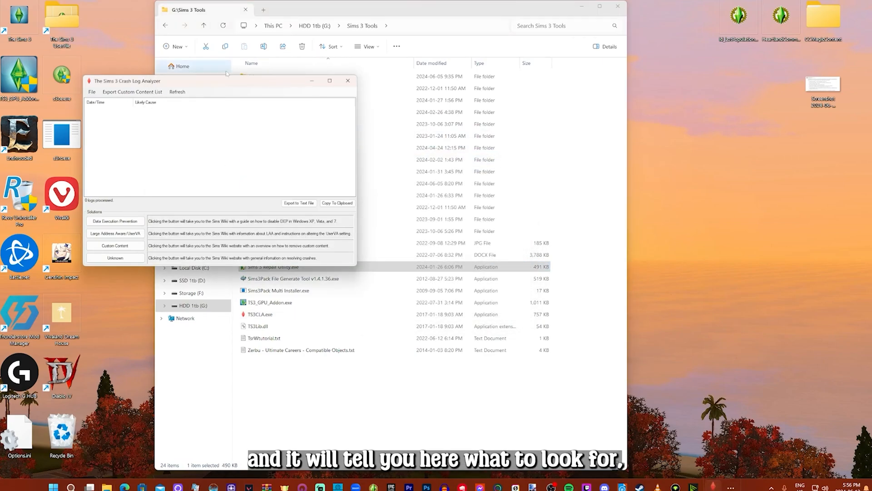
# Reposition and resize the Sims 3 Crash Log Analyzer window
pyautogui.moveTo(225, 83); pyautogui.dragTo(283, 138)
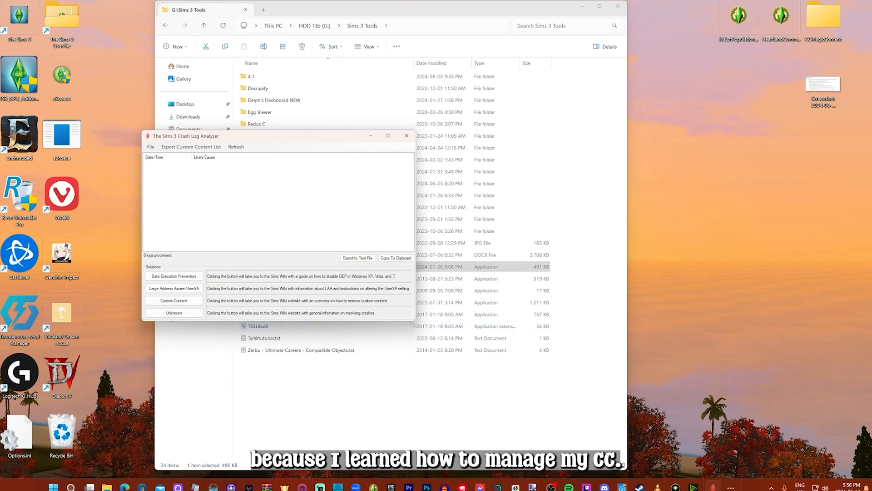
pyautogui.moveTo(412, 322); pyautogui.dragTo(530, 360)
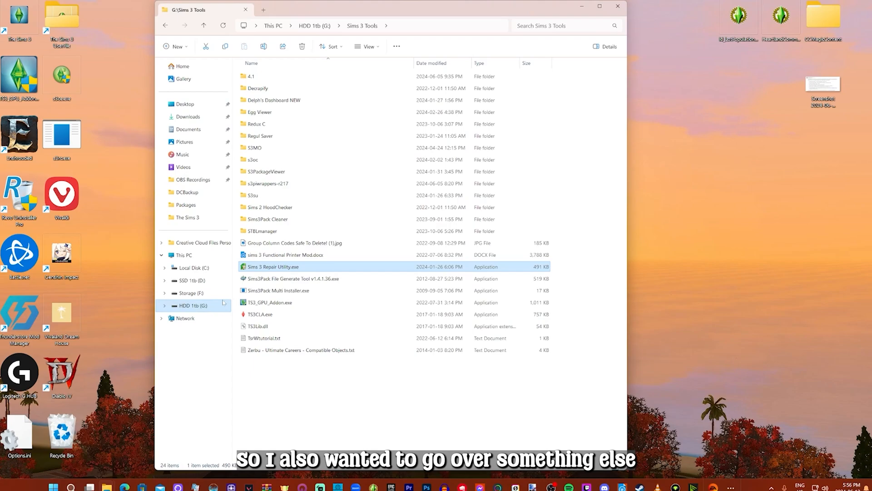
# Go to the SSD 1tb (D:) drive and open its Documents folder
pyautogui.click(196, 280)
pyautogui.click(264, 136)
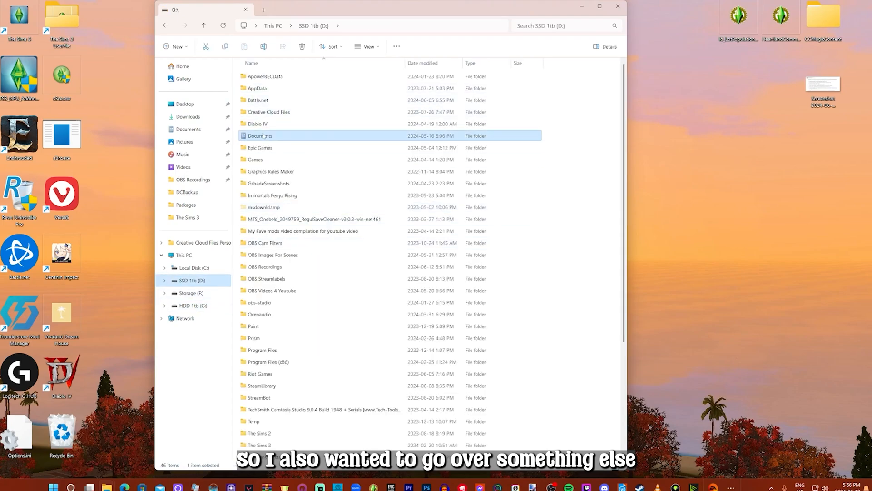
pyautogui.doubleClick(264, 136)
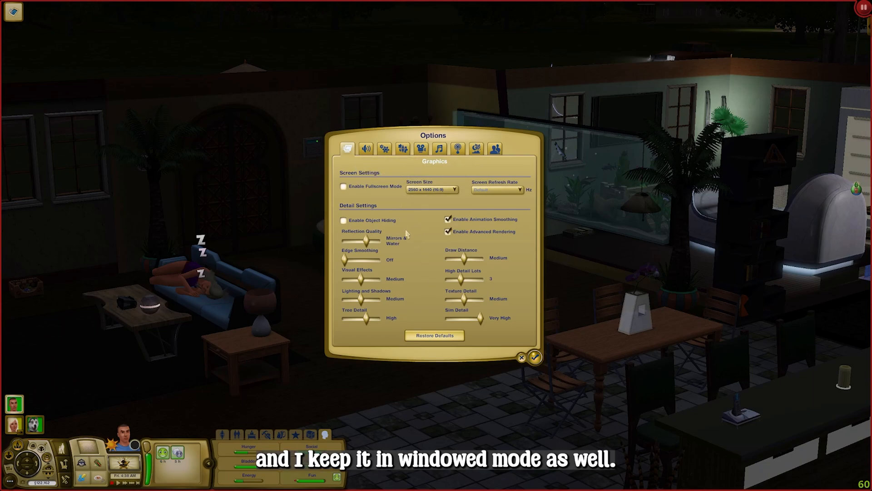
# Open the Advanced Demographics options page and review the population control settings
pyautogui.click(496, 149)
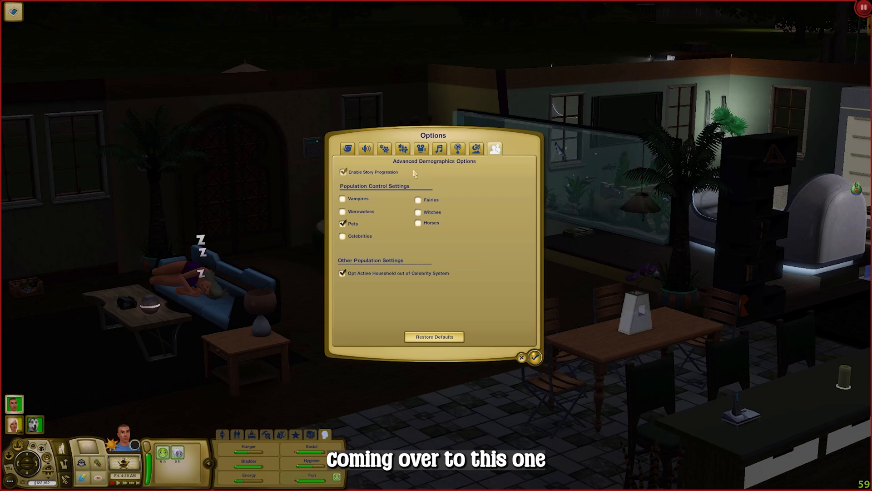
pyautogui.moveTo(394, 200)
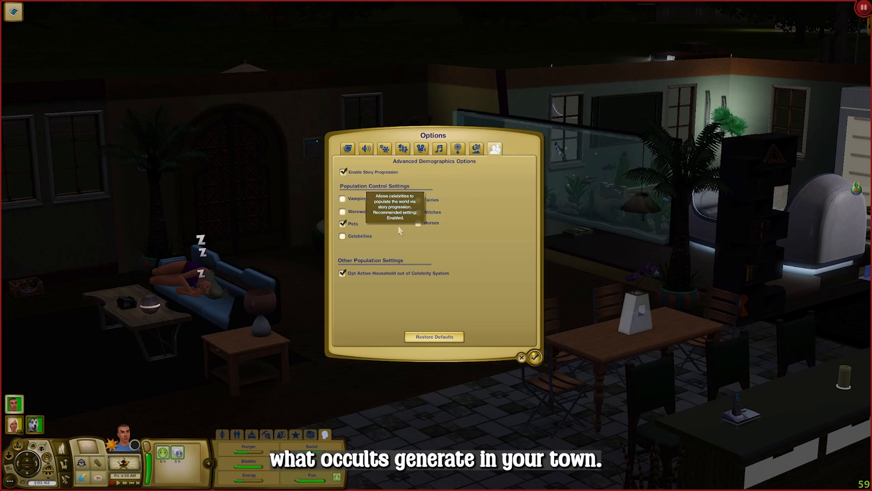
pyautogui.moveTo(373, 212)
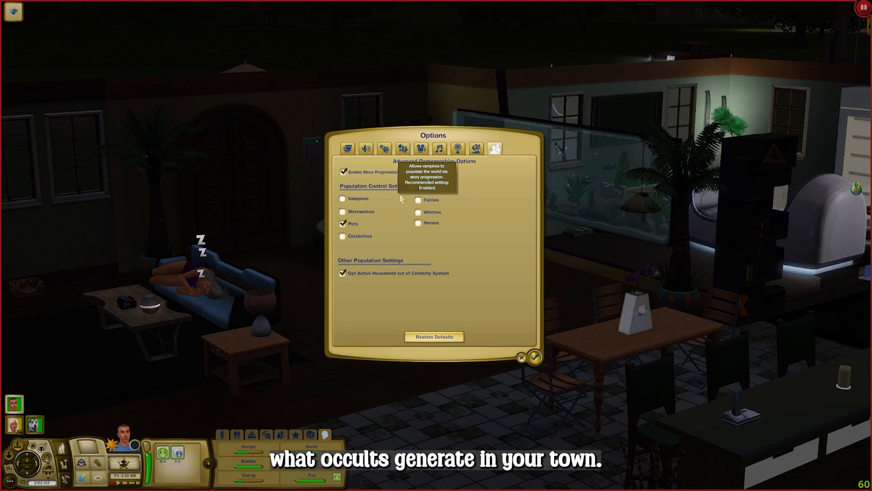
pyautogui.moveTo(357, 230)
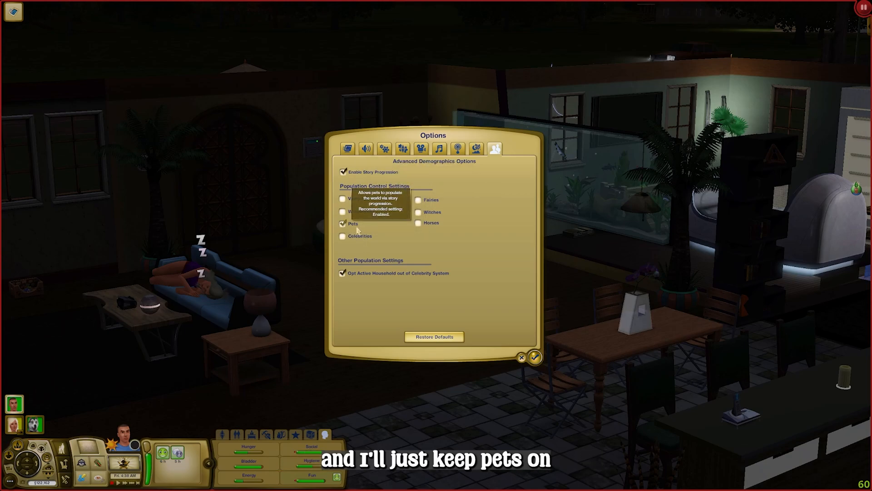
pyautogui.moveTo(422, 228)
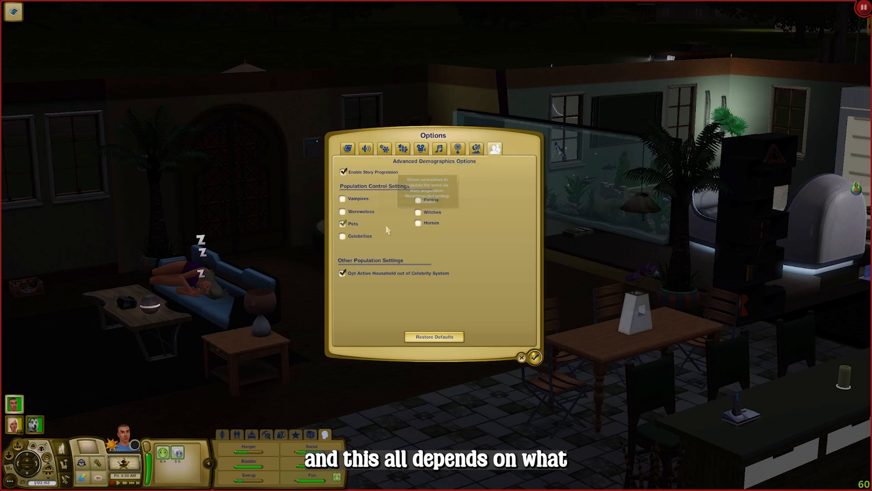
pyautogui.moveTo(391, 232)
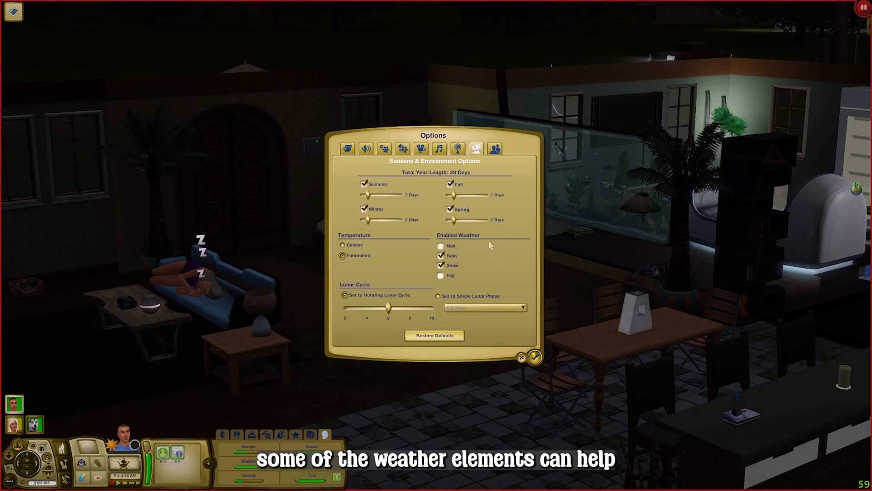
# Review the Online and General Settings option pages
pyautogui.click(458, 148)
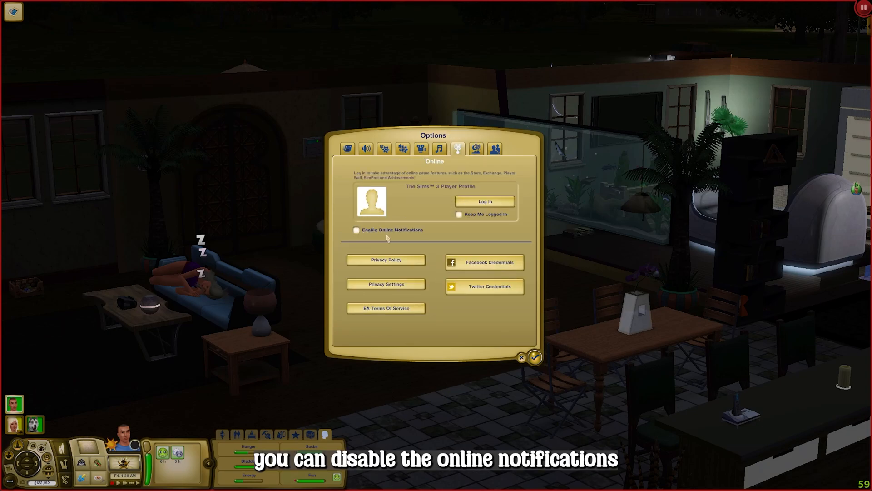
pyautogui.click(384, 148)
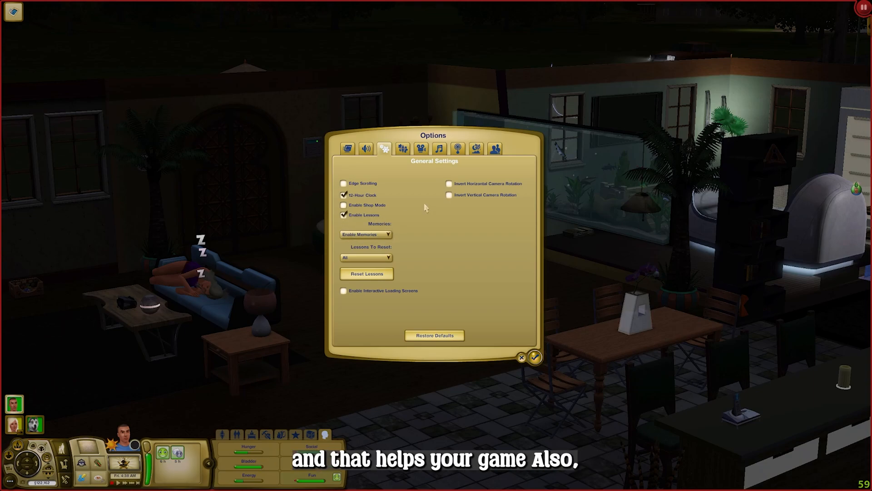
pyautogui.moveTo(353, 297)
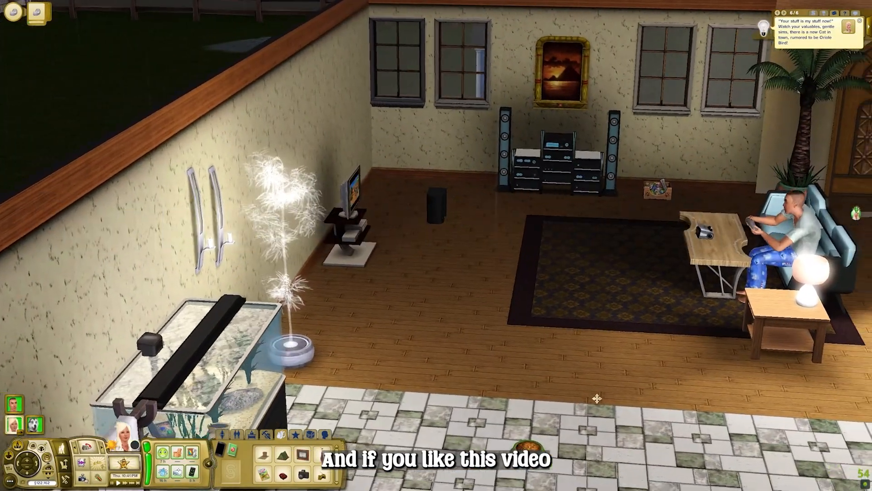
pyautogui.moveTo(597, 398); pyautogui.dragTo(609, 385)
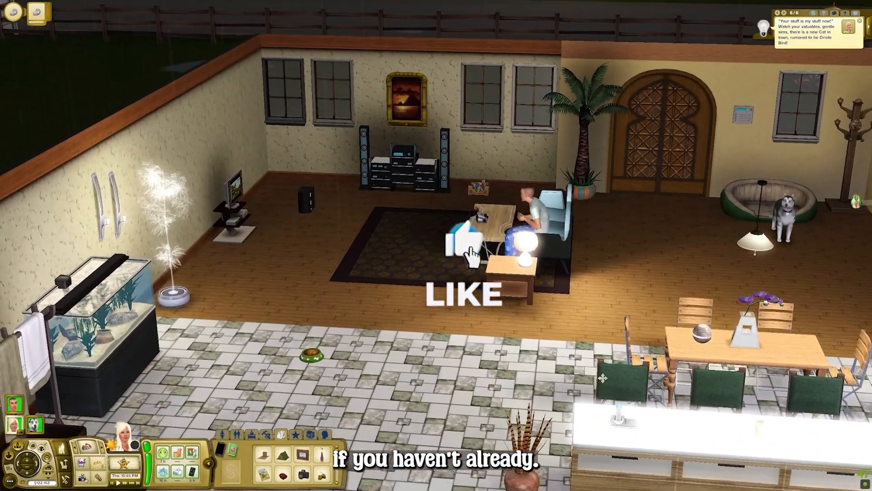
pyautogui.moveTo(567, 365); pyautogui.dragTo(578, 362)
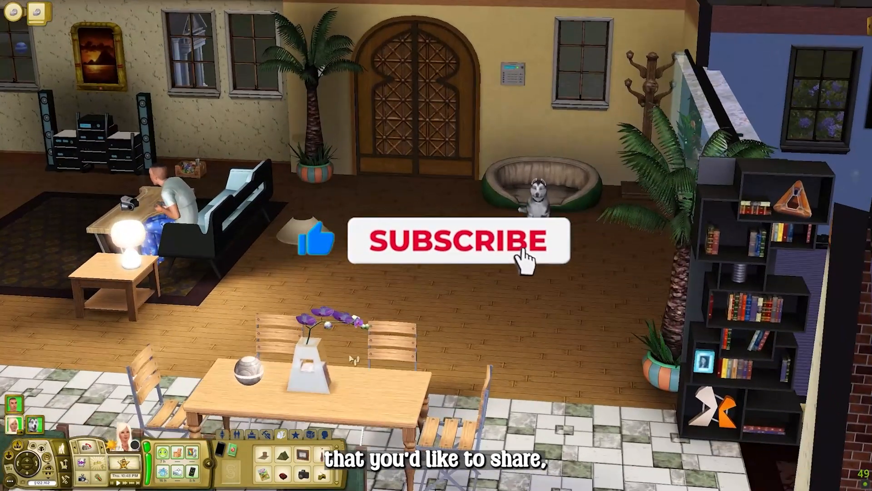
pyautogui.moveTo(318, 388); pyautogui.dragTo(315, 388)
pyautogui.click(379, 350)
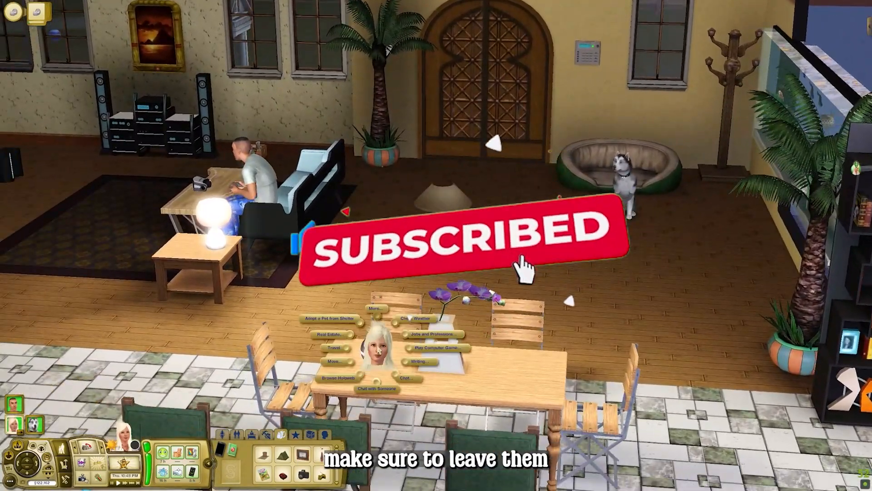